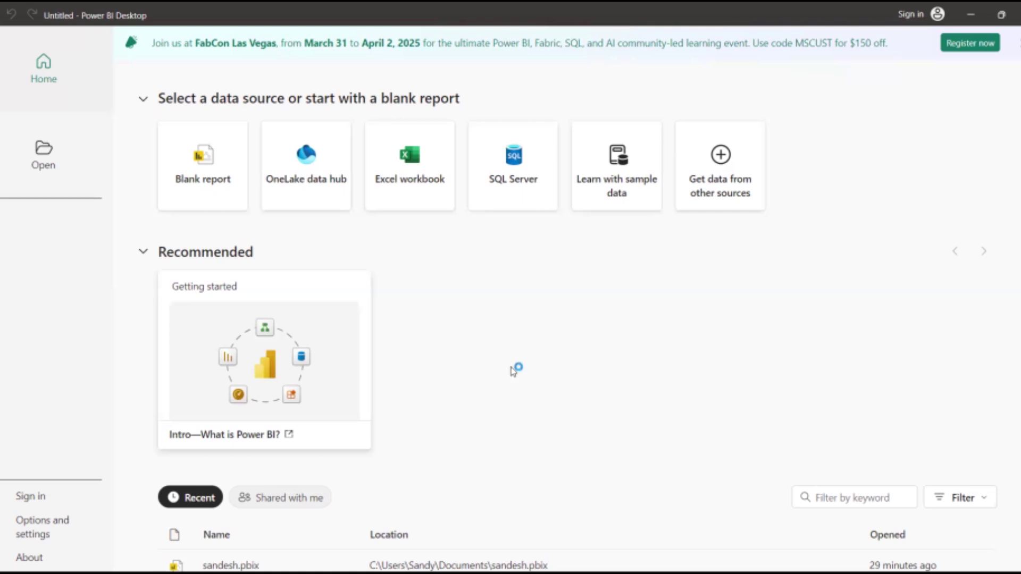
# Step: Start a new blank report from the home screen
pyautogui.scroll(-1, 415, 354)
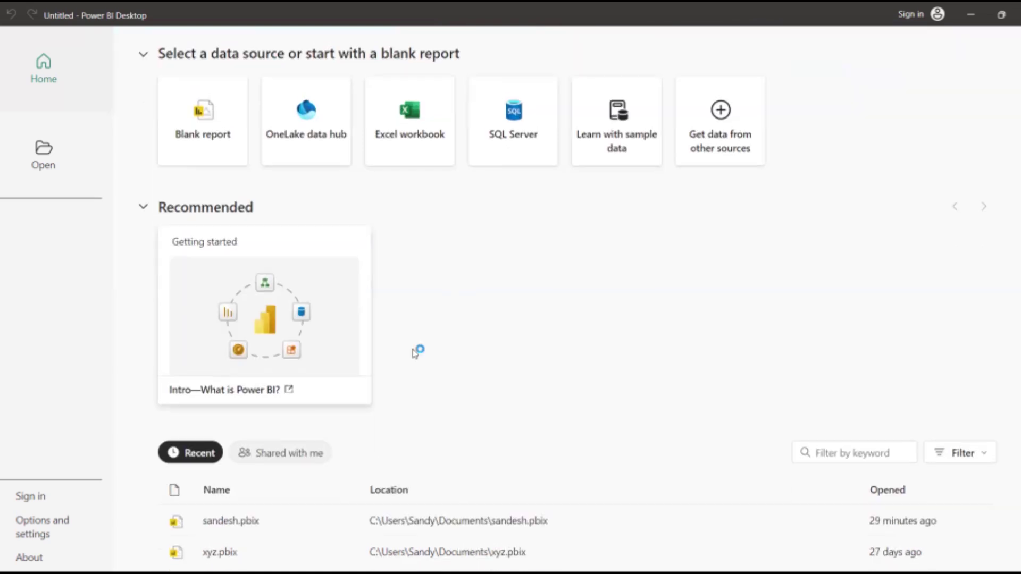
pyautogui.scroll(1, 415, 353)
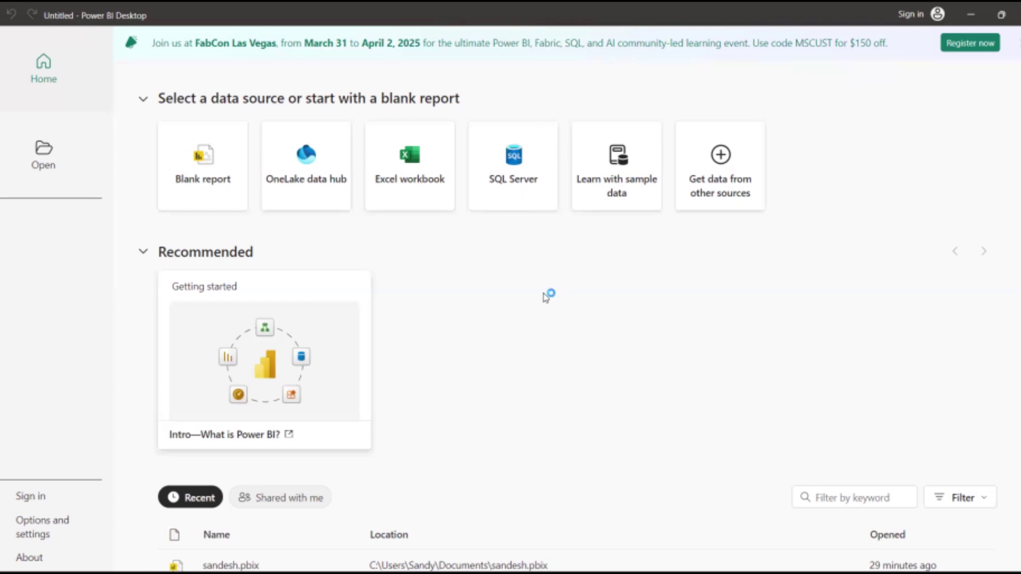
pyautogui.click(207, 176)
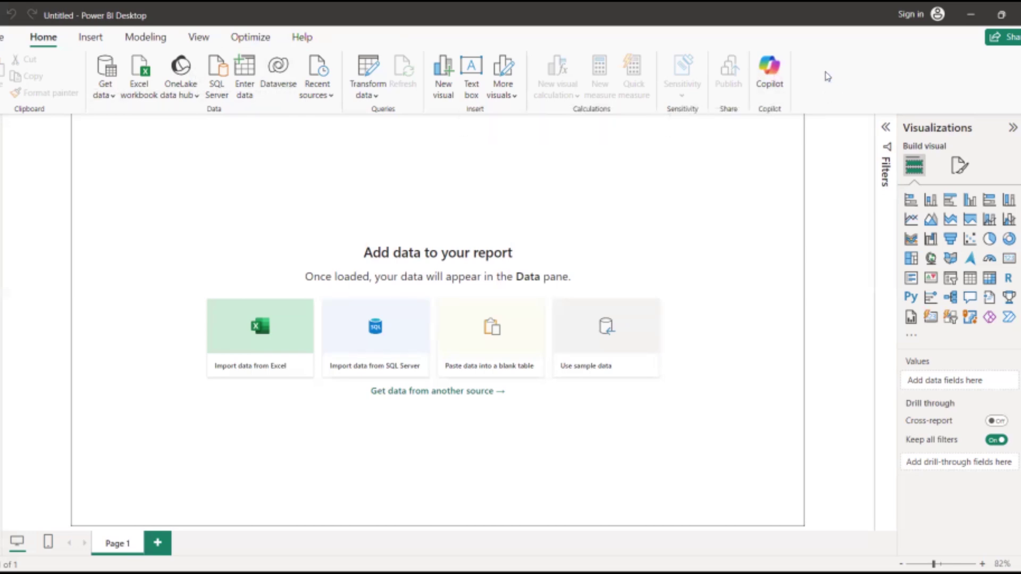
# Step: Add a second page to the report and delete it again
pyautogui.click(767, 88)
pyautogui.click(155, 543)
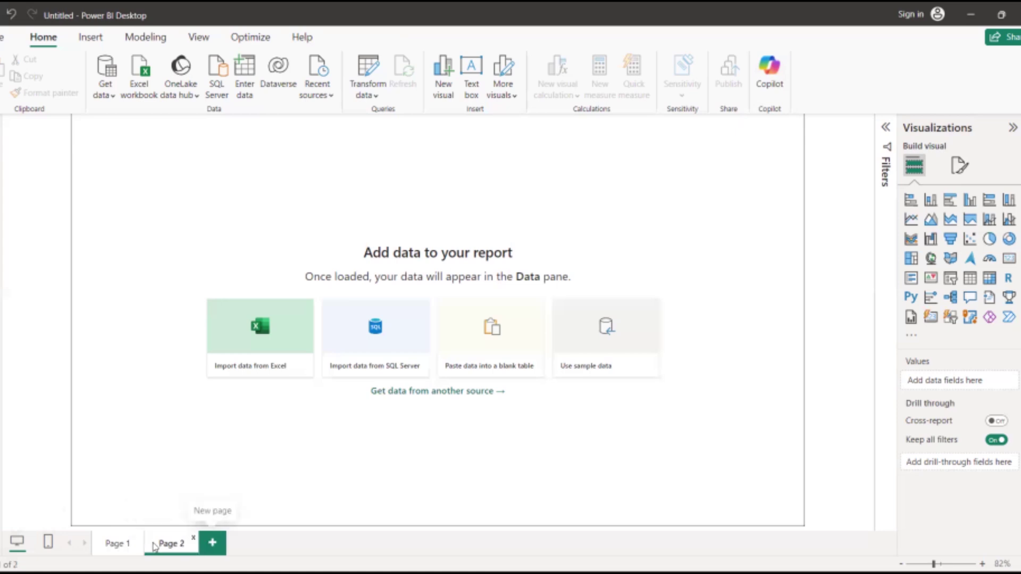
pyautogui.click(193, 541)
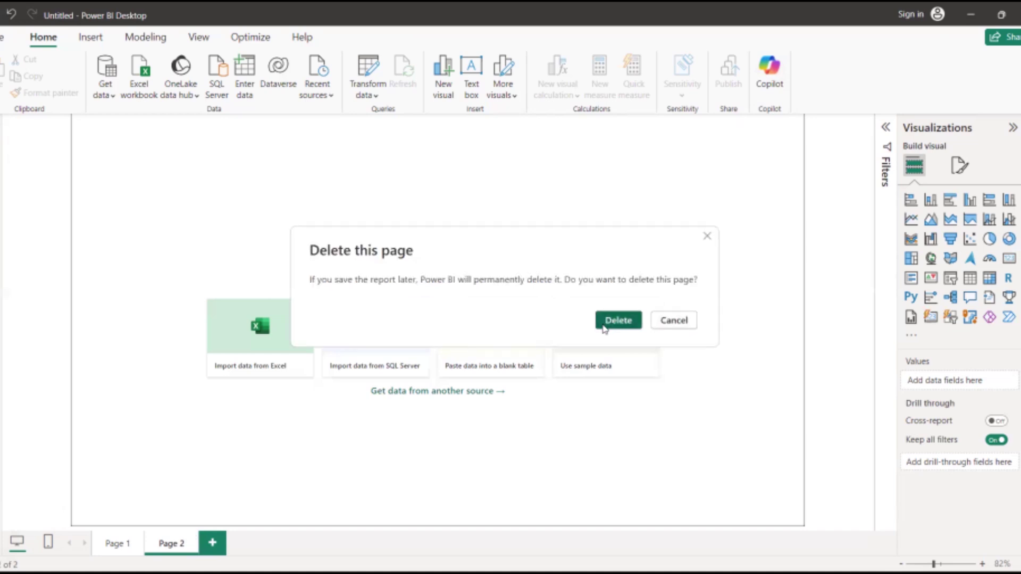
pyautogui.click(605, 323)
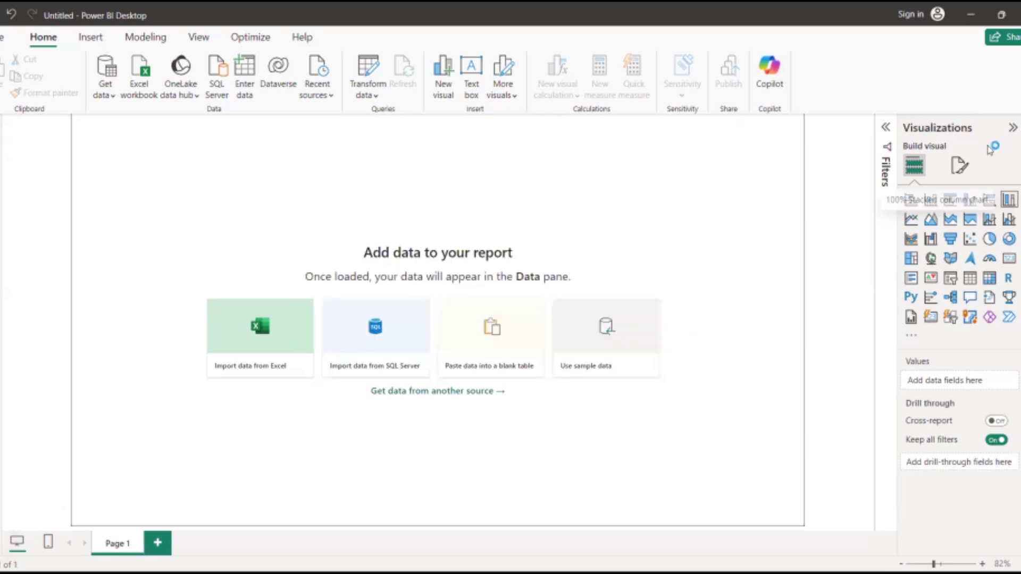
# Step: Expand the Data pane and look over the page formatting options and the common data sources
pyautogui.click(1015, 327)
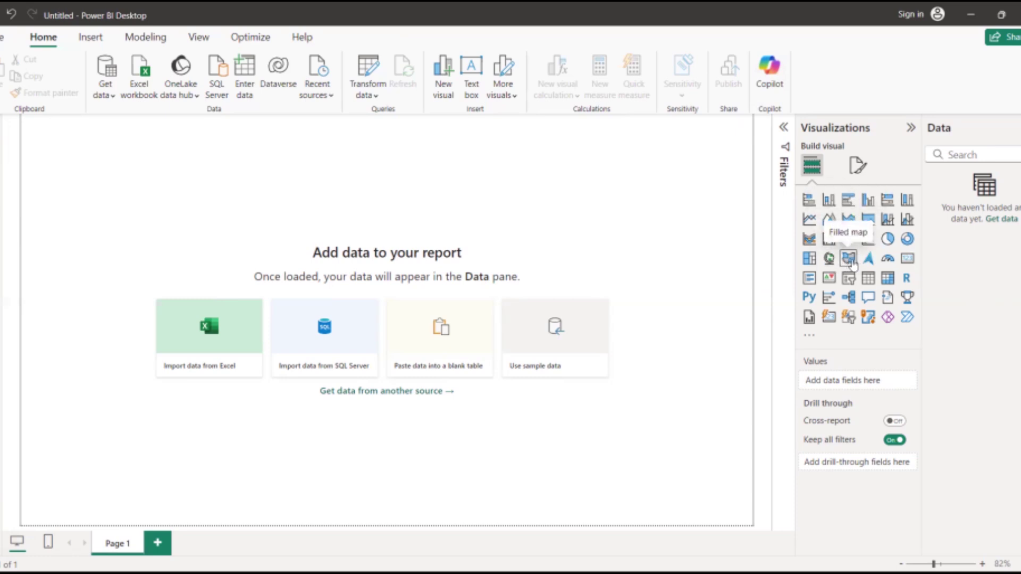
pyautogui.click(858, 165)
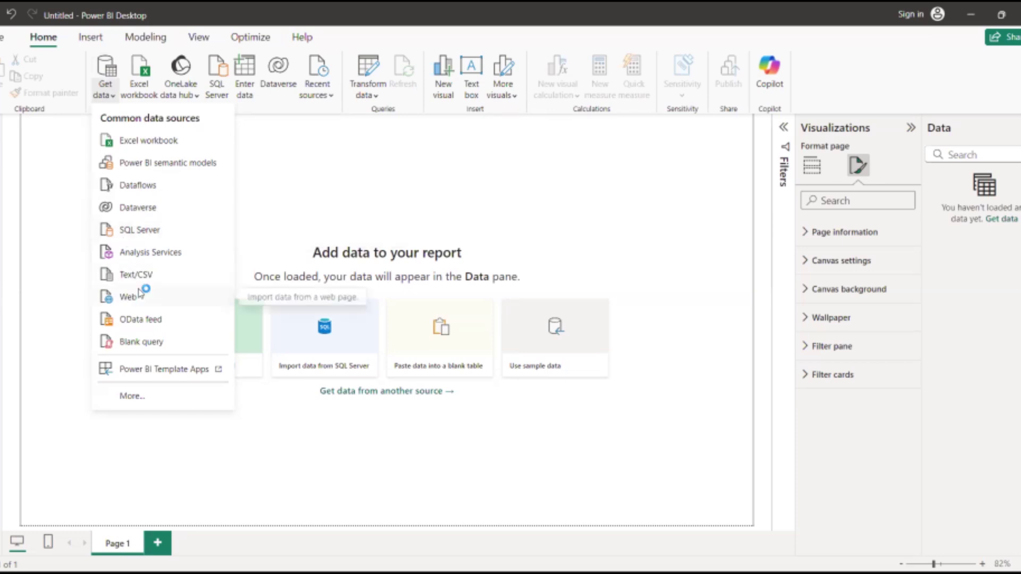
pyautogui.click(316, 212)
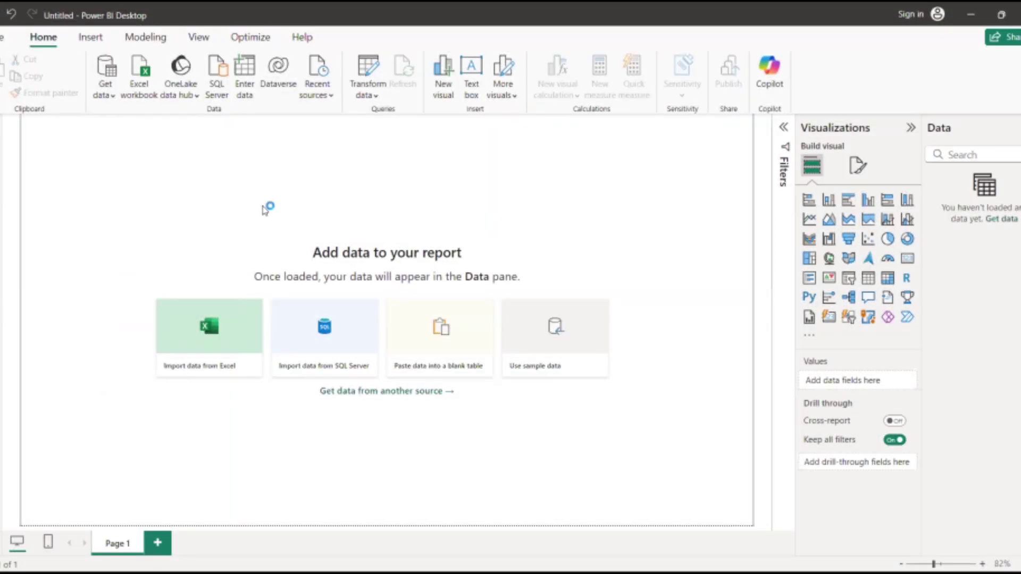
pyautogui.click(536, 362)
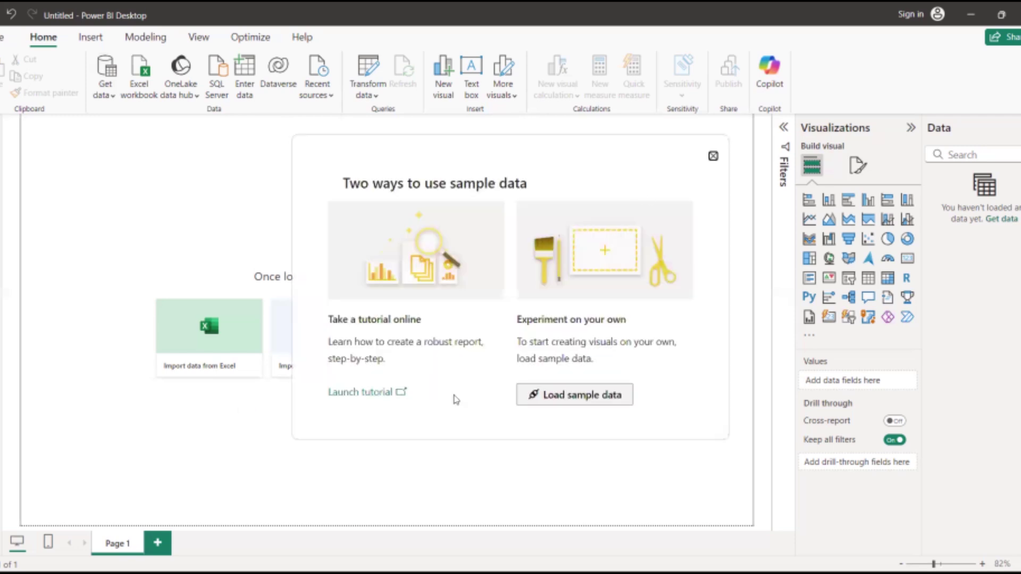
pyautogui.click(712, 158)
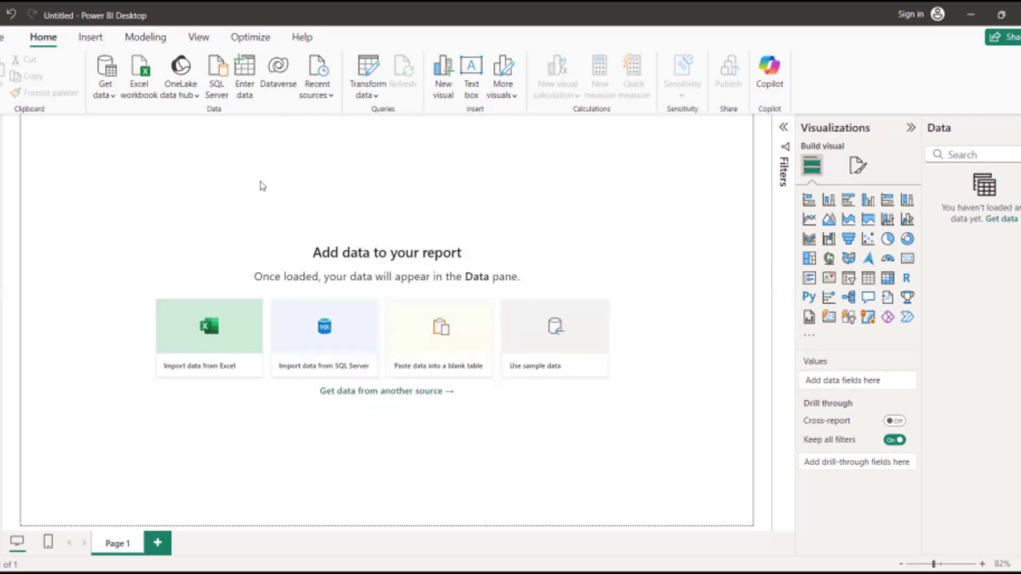
pyautogui.click(209, 342)
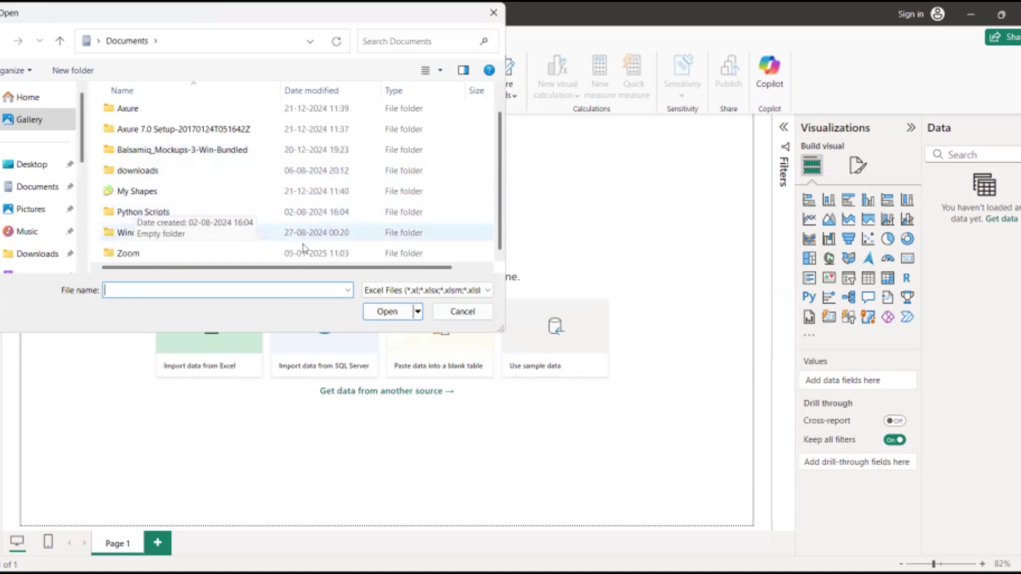
pyautogui.click(461, 313)
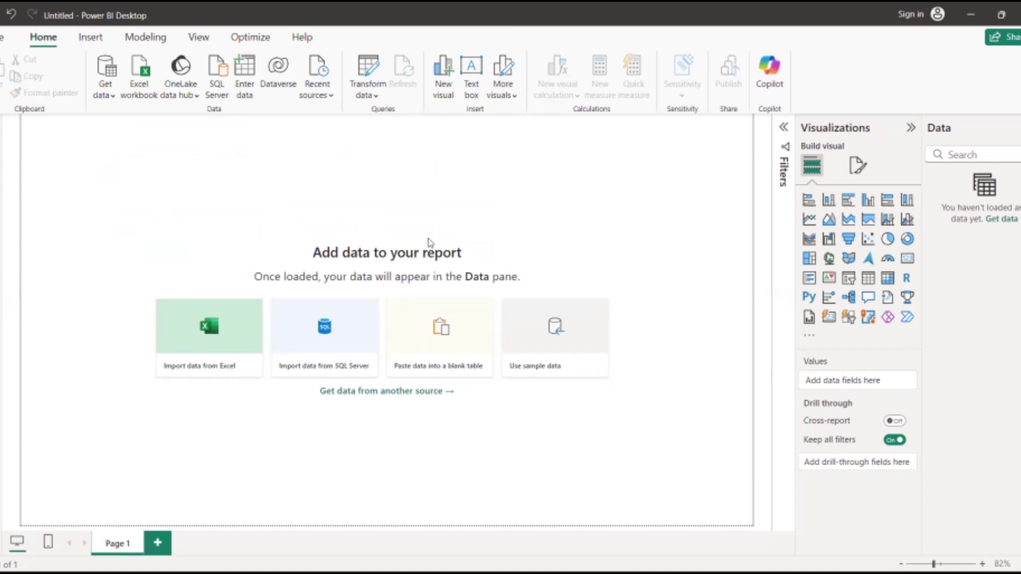
# Step: Open the built-in sample data and select the financials table for import
pyautogui.click(545, 344)
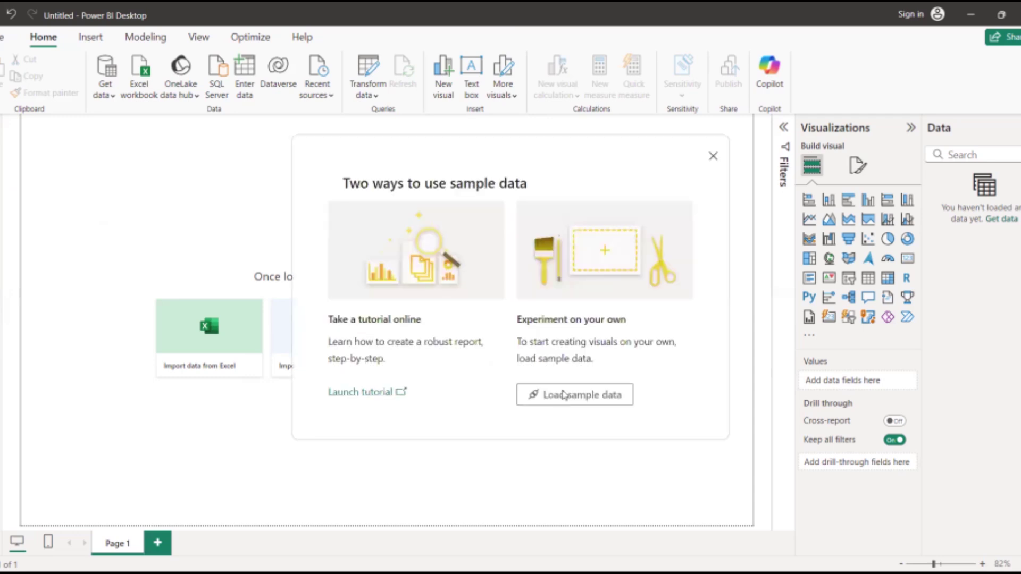
pyautogui.click(564, 394)
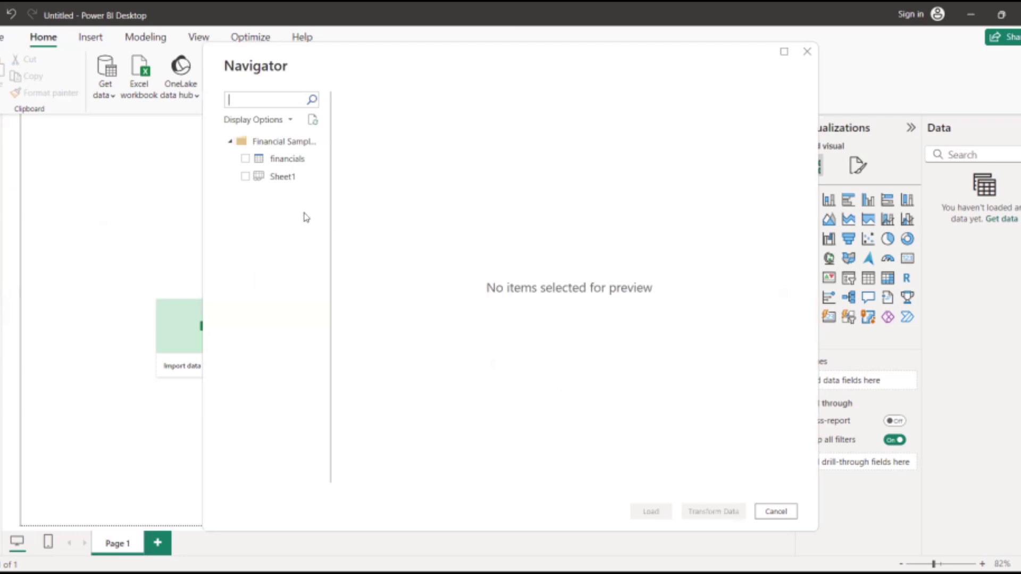
pyautogui.click(258, 158)
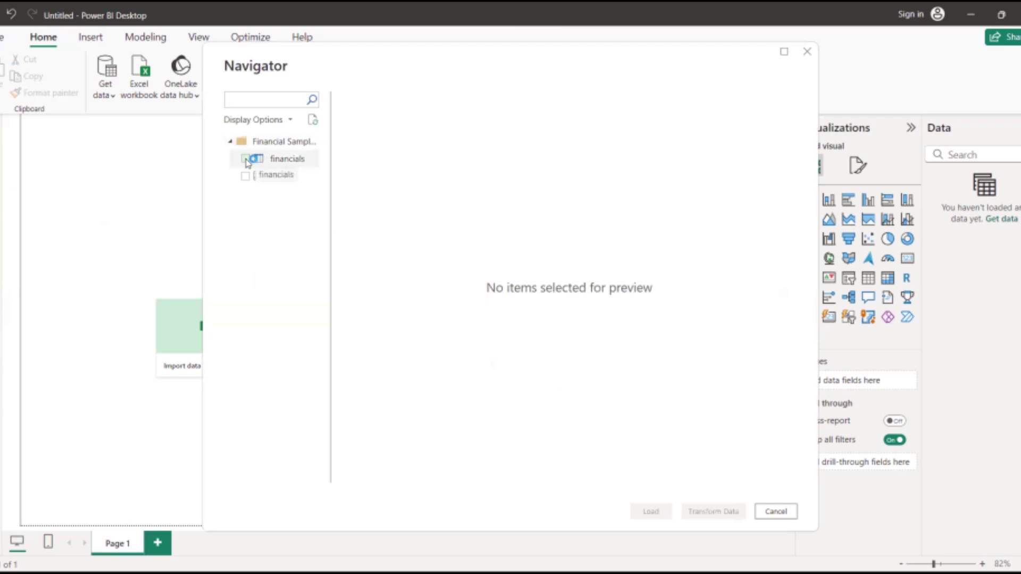
pyautogui.click(246, 159)
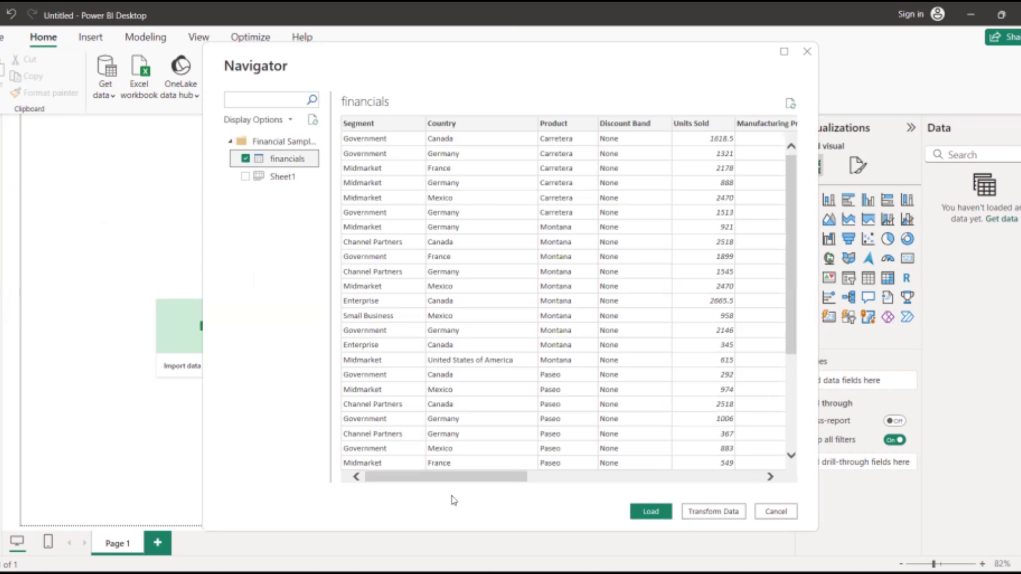
# Step: Look through the rows of the financials preview for the Segment, Country, Product, Discount Band and Units Sold columns
pyautogui.moveTo(446, 476); pyautogui.dragTo(414, 465)
pyautogui.scroll(-4, 377, 325)
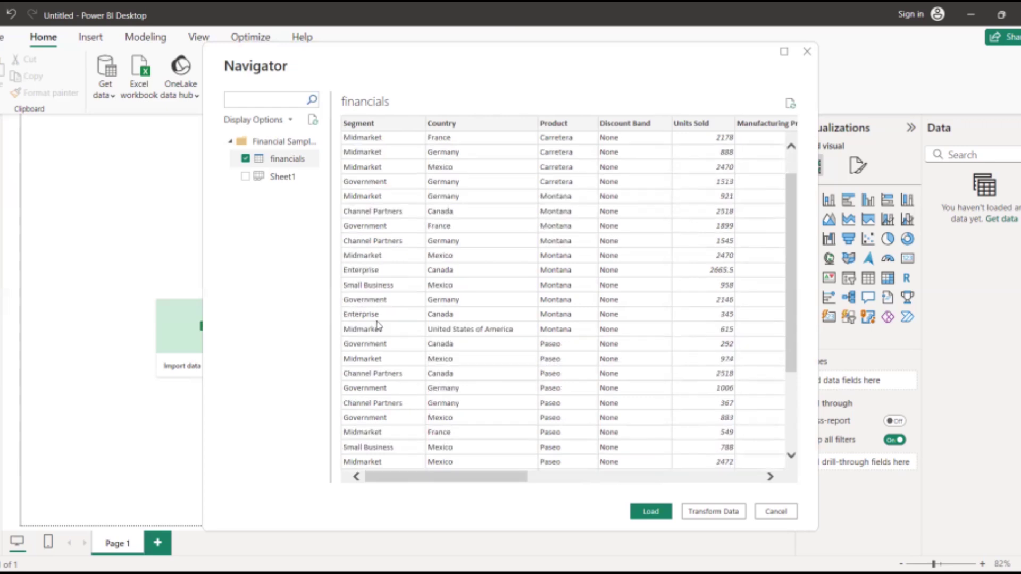
pyautogui.scroll(2, 379, 319)
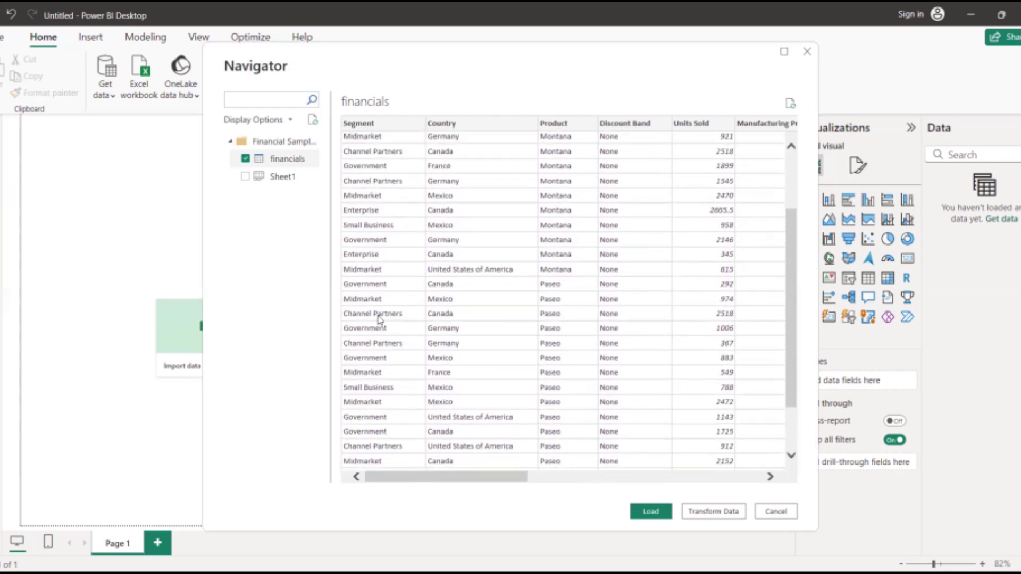
pyautogui.scroll(2, 378, 319)
pyautogui.scroll(1, 380, 319)
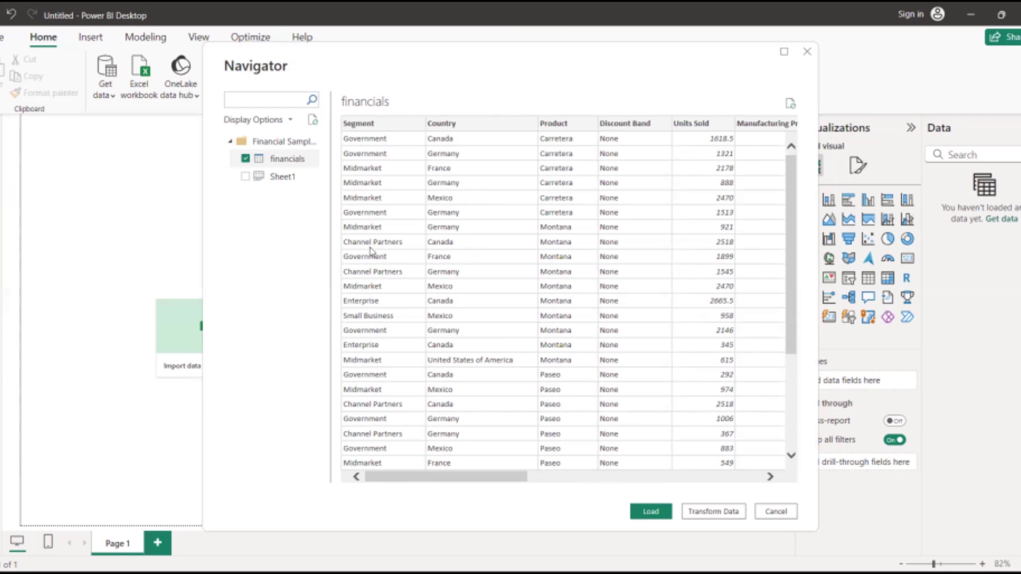
pyautogui.scroll(-2, 376, 272)
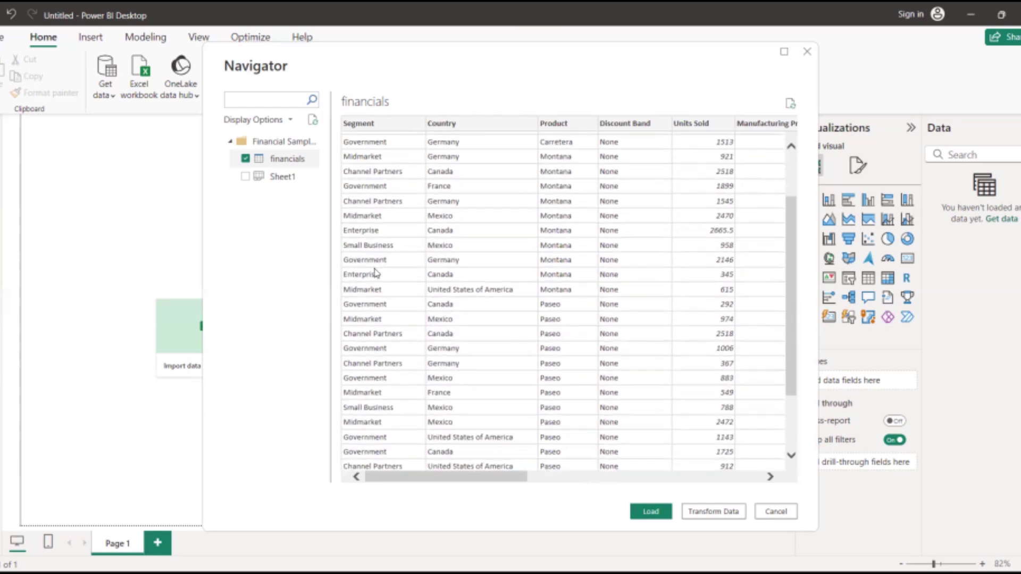
pyautogui.scroll(2, 376, 273)
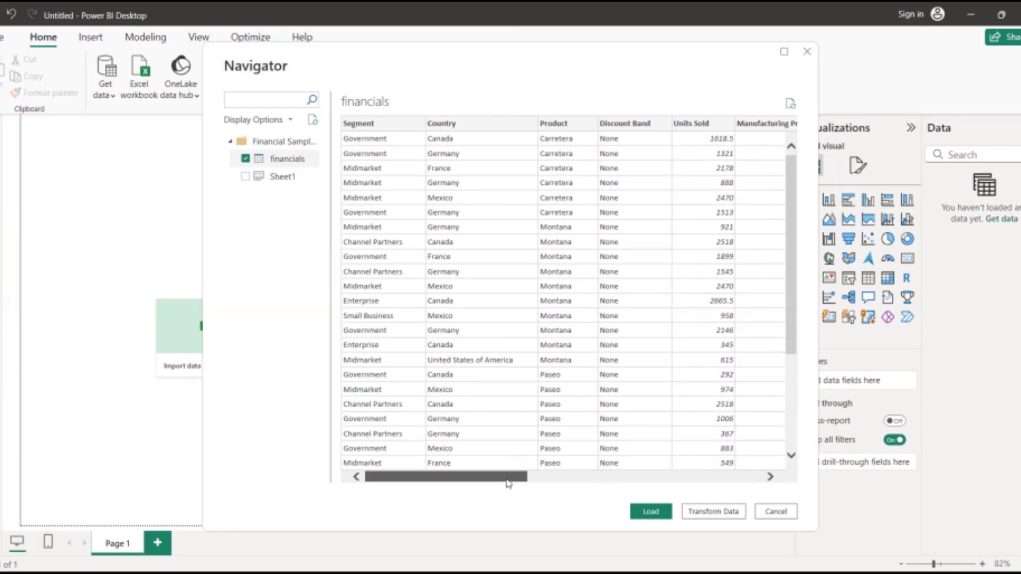
# Step: Examine the remaining columns of the financials preview, from Manufacturing Price through Year, down to the last row
pyautogui.moveTo(506, 480); pyautogui.dragTo(543, 478)
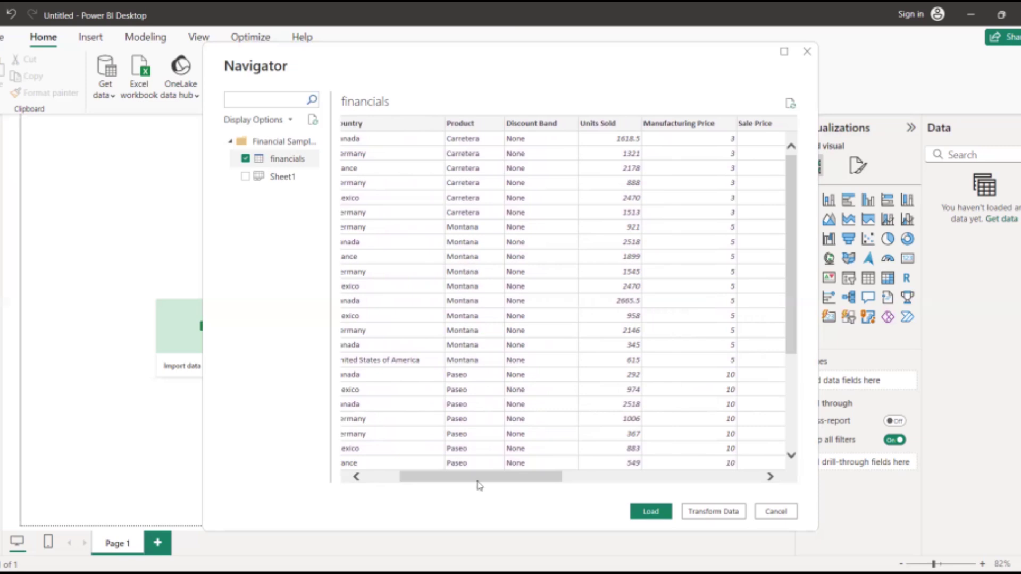
pyautogui.moveTo(495, 482); pyautogui.dragTo(560, 481)
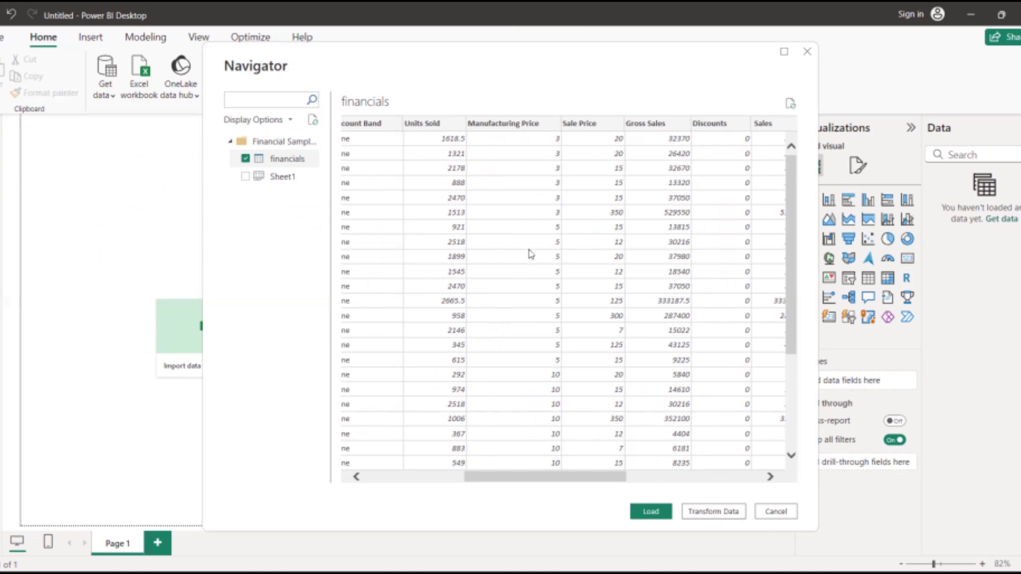
pyautogui.moveTo(588, 477); pyautogui.dragTo(792, 473)
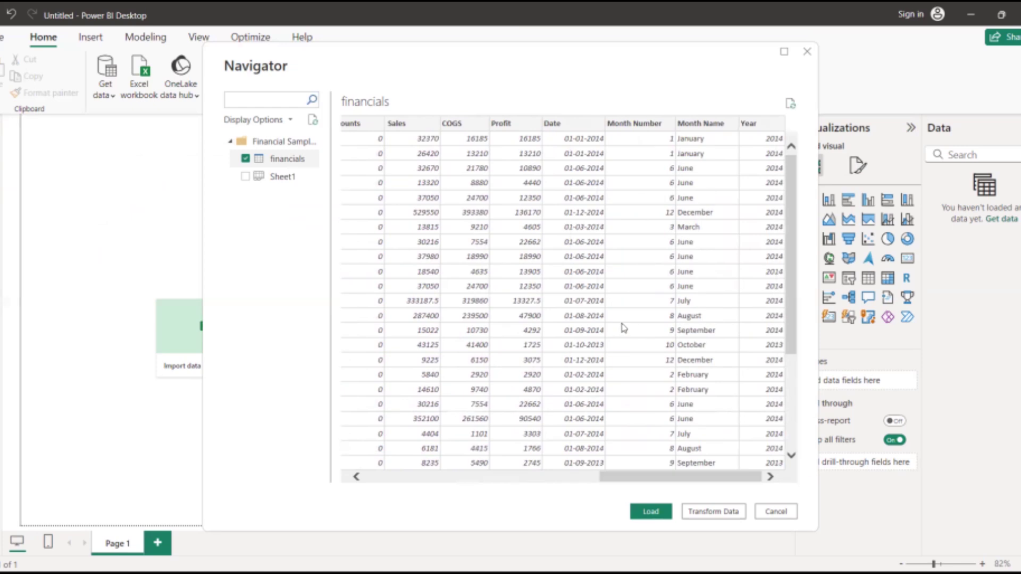
pyautogui.scroll(-4, 624, 319)
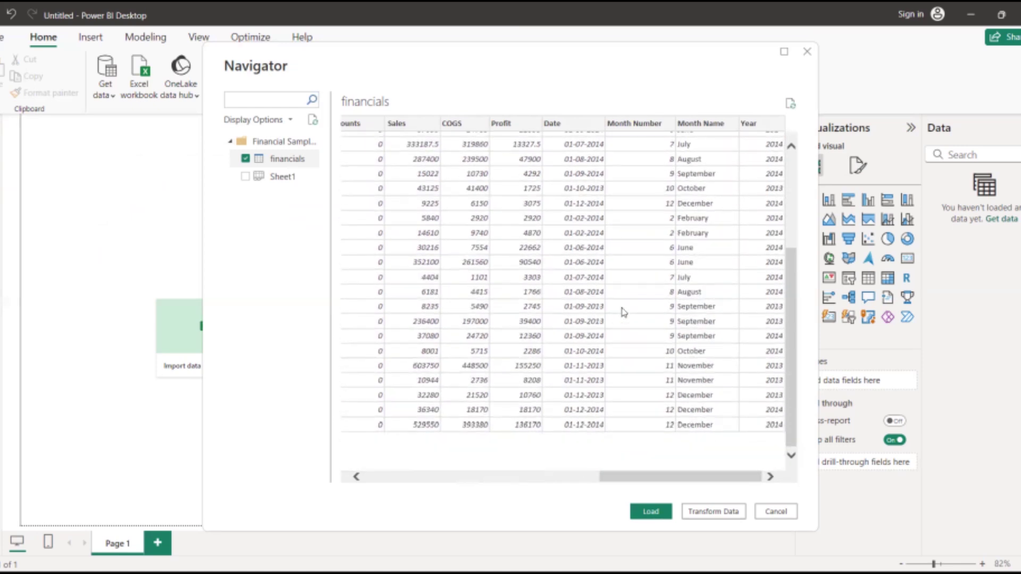
pyautogui.scroll(3, 624, 313)
pyautogui.scroll(1, 624, 312)
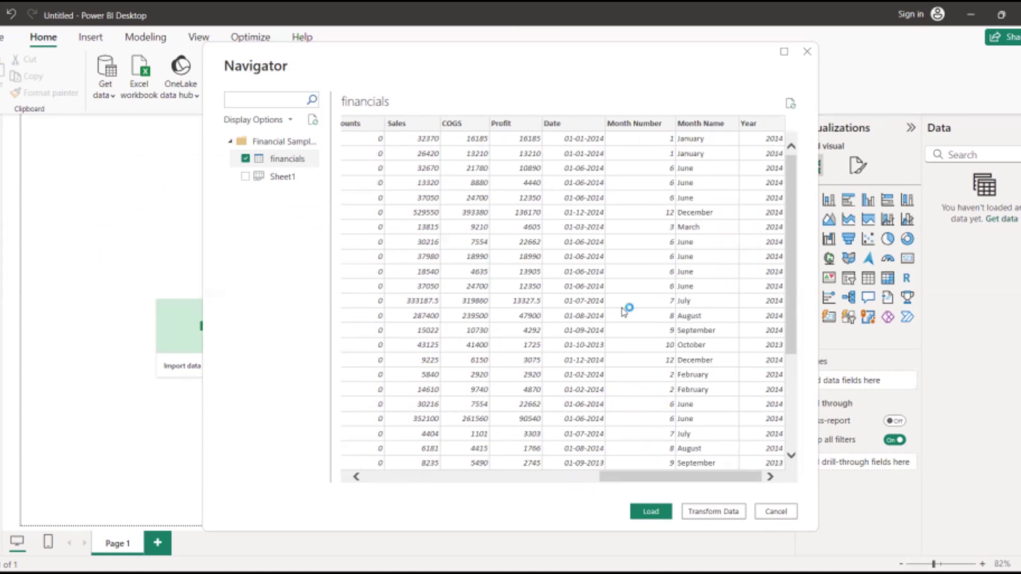
pyautogui.scroll(-4, 624, 312)
pyautogui.scroll(1, 623, 312)
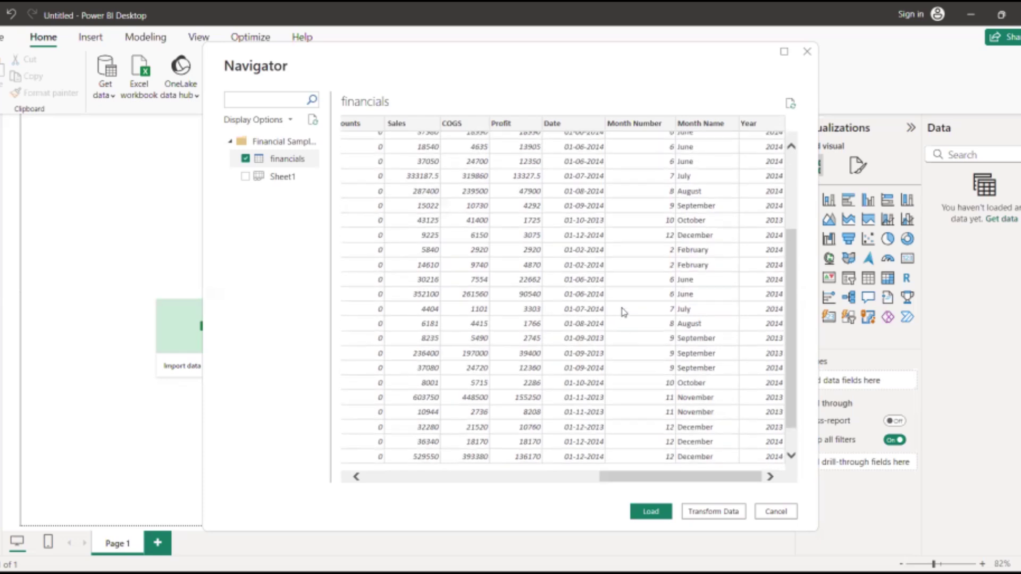
pyautogui.scroll(3, 624, 312)
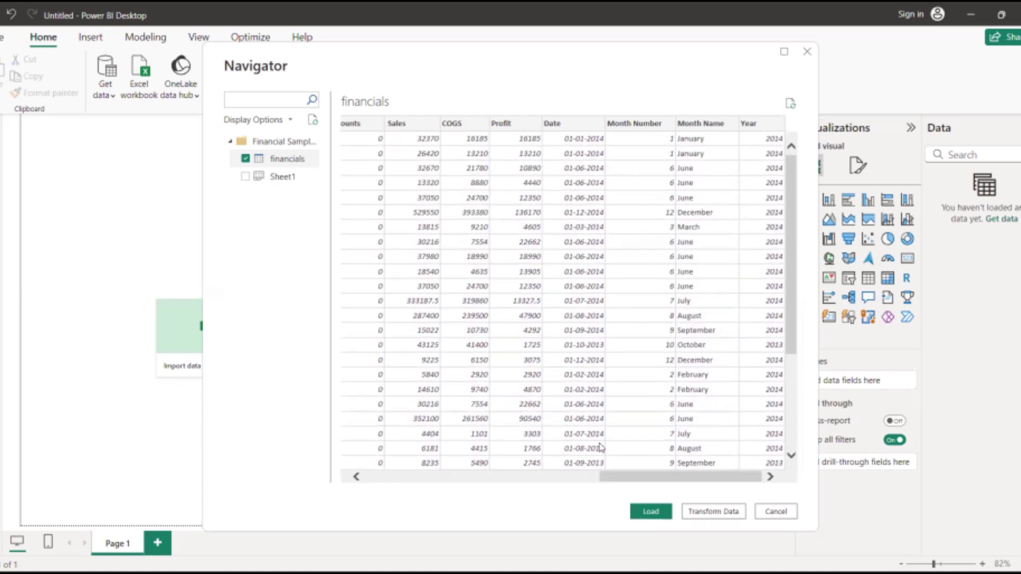
pyautogui.moveTo(628, 481); pyautogui.dragTo(657, 479)
pyautogui.scroll(-10, 558, 292)
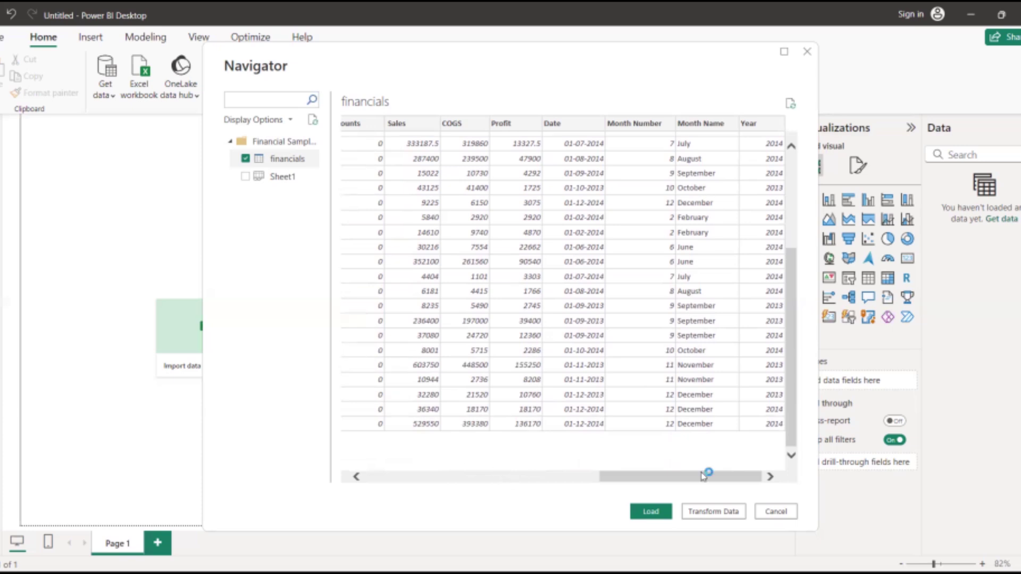
# Step: Load the financials table into the report and expand its list of fields
pyautogui.click(649, 513)
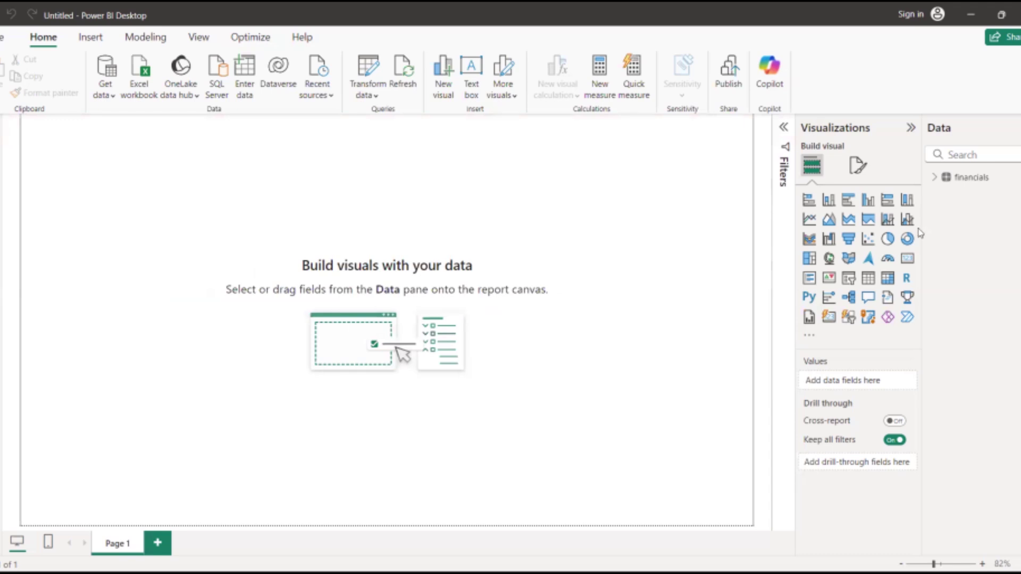
pyautogui.click(942, 178)
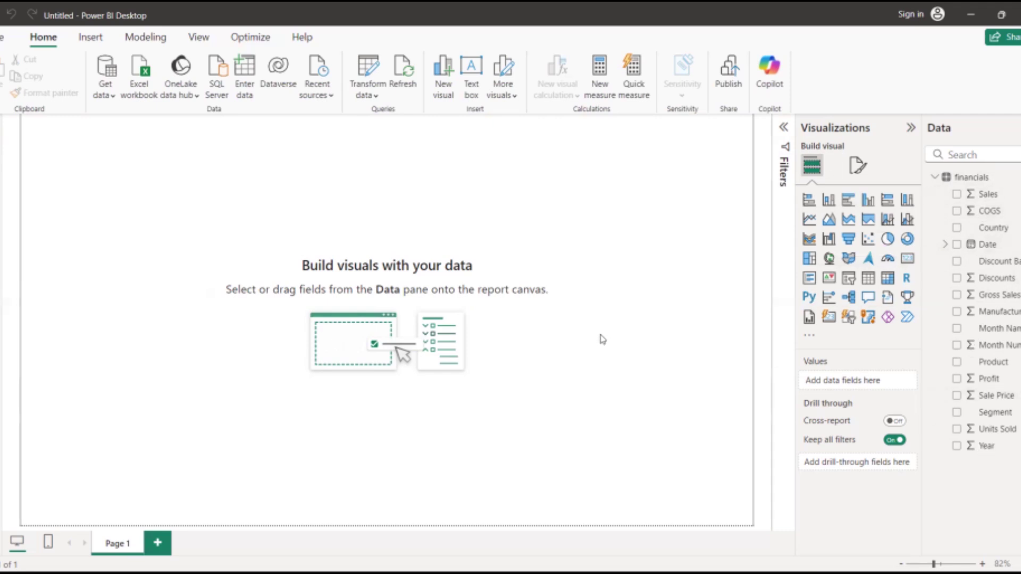
# Step: Inspect the loaded financials records in Table view and return to the report canvas
pyautogui.click(1013, 127)
pyautogui.click(5, 155)
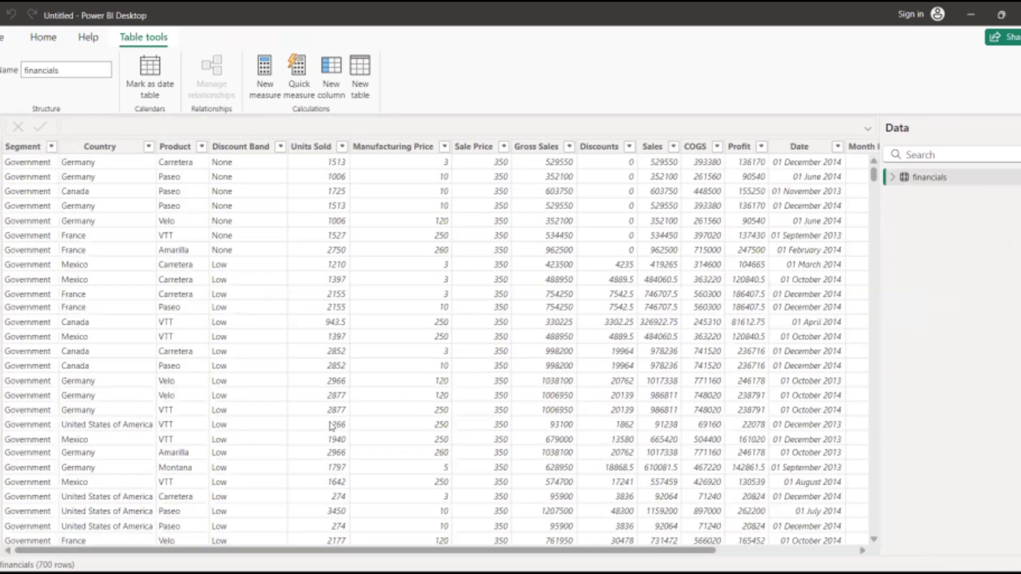
pyautogui.moveTo(348, 551); pyautogui.dragTo(489, 547)
pyautogui.moveTo(298, 536); pyautogui.dragTo(297, 536)
pyautogui.click(39, 35)
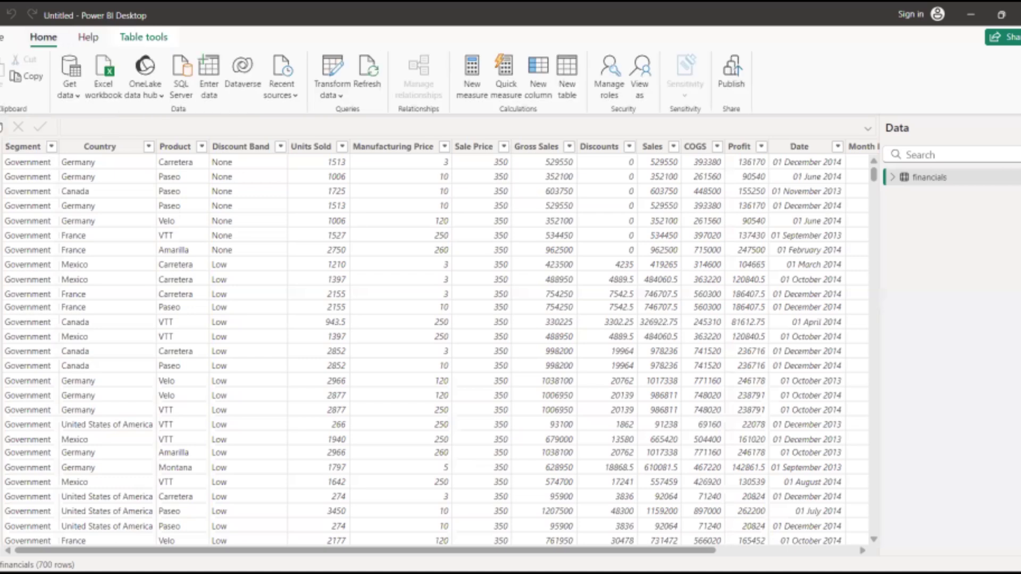
pyautogui.click(3, 131)
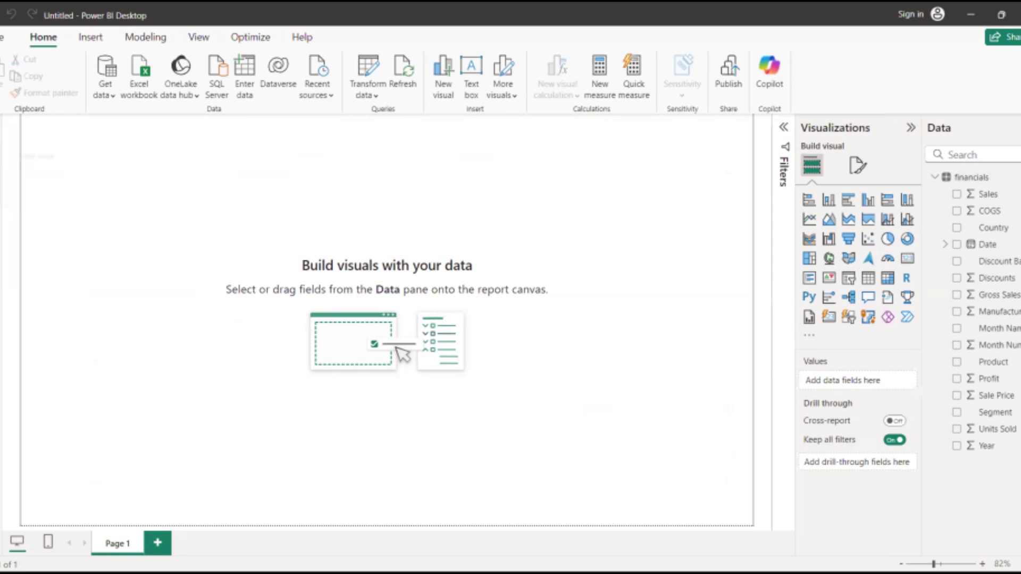
# Step: Review the loaded financials columns in Table view again and return to the report canvas
pyautogui.click(1, 159)
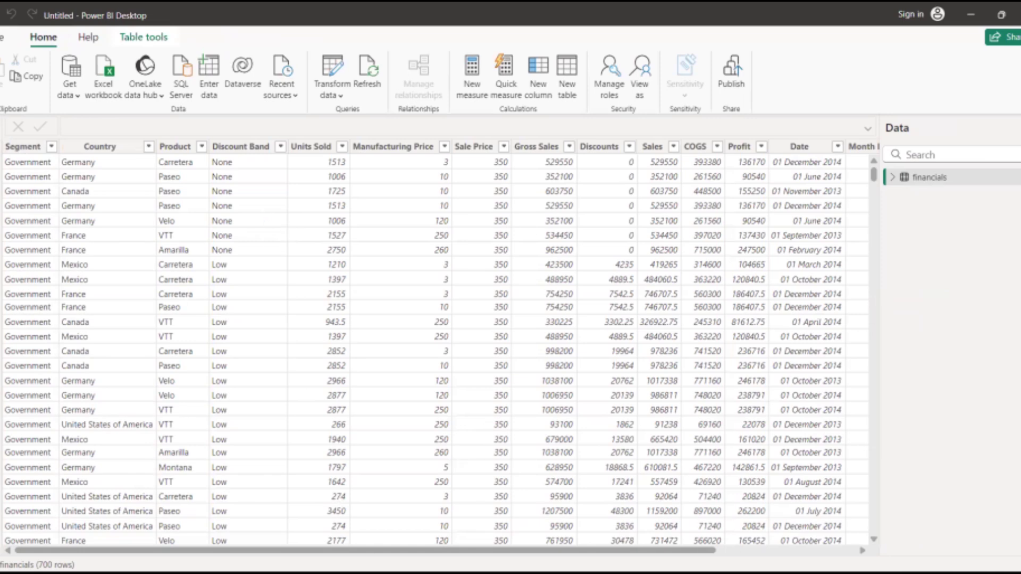
pyautogui.moveTo(357, 551); pyautogui.dragTo(257, 540)
pyautogui.click(129, 153)
pyautogui.click(5, 126)
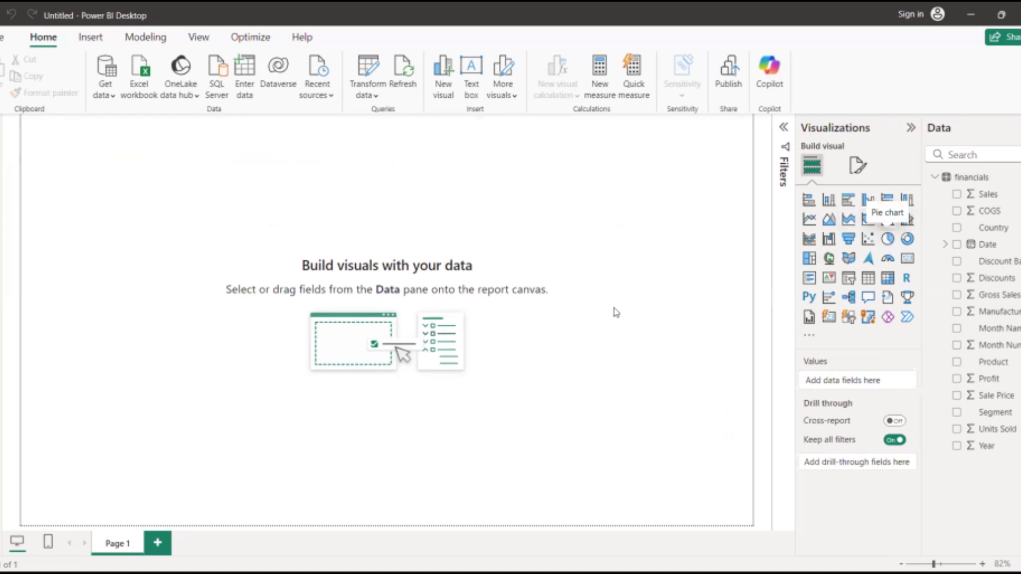
# Step: Insert a pie chart, move it to the middle of the Page 1 canvas and enlarge it
pyautogui.click(888, 242)
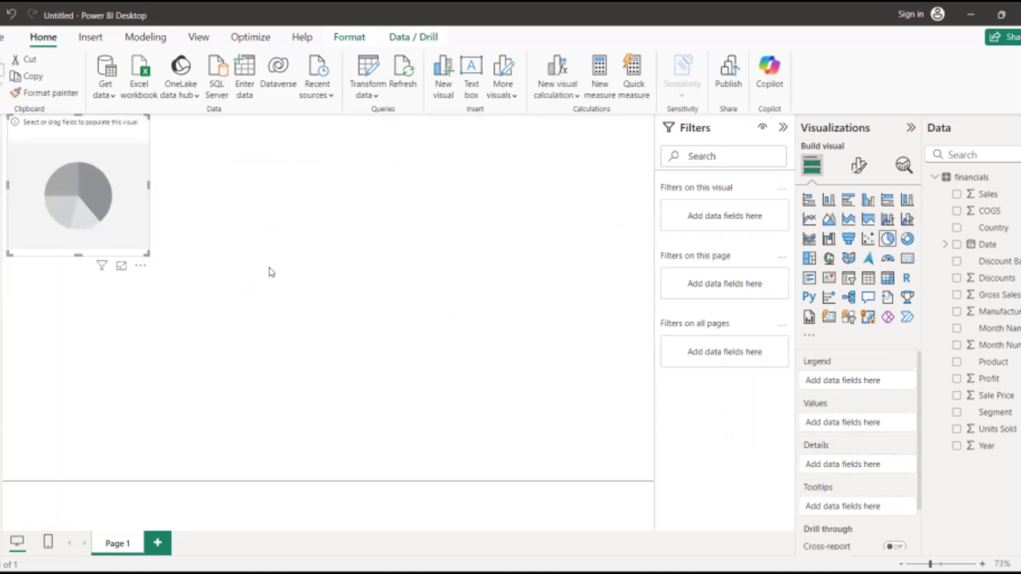
pyautogui.moveTo(99, 207); pyautogui.dragTo(346, 306)
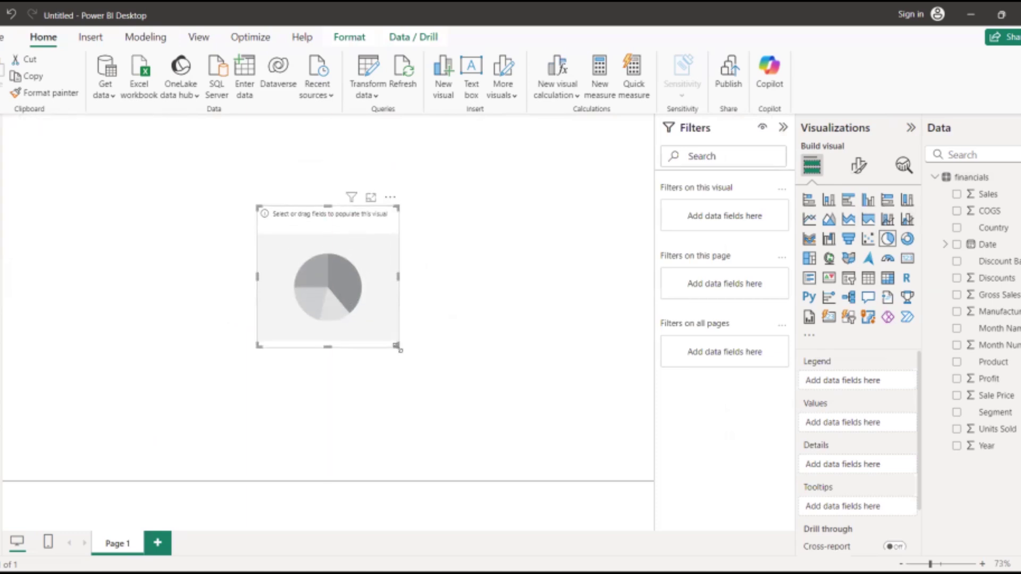
pyautogui.moveTo(400, 350); pyautogui.dragTo(493, 408)
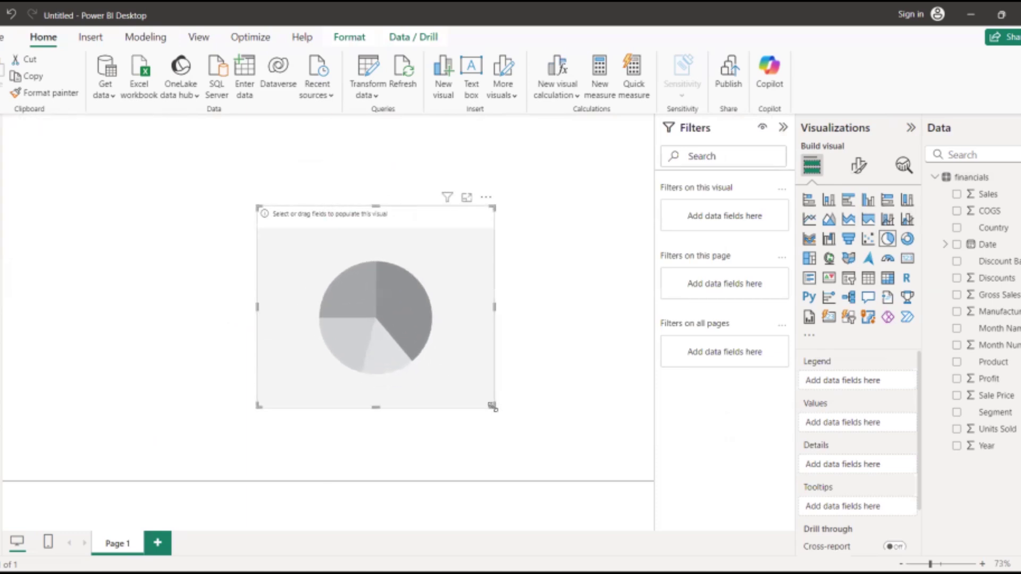
pyautogui.click(560, 350)
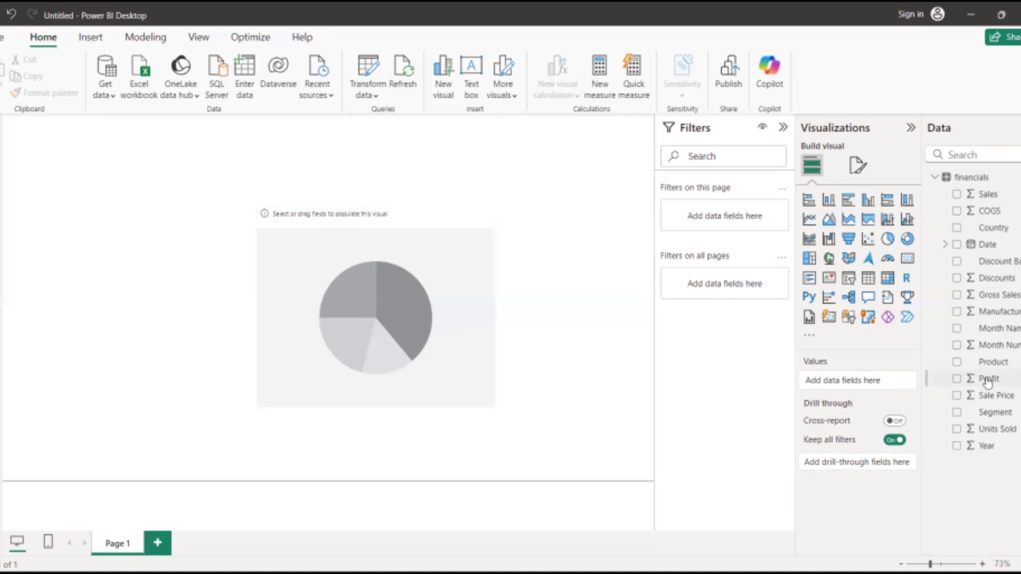
# Step: Assign Country as the legend and Profit as the values of the pie chart
pyautogui.click(957, 228)
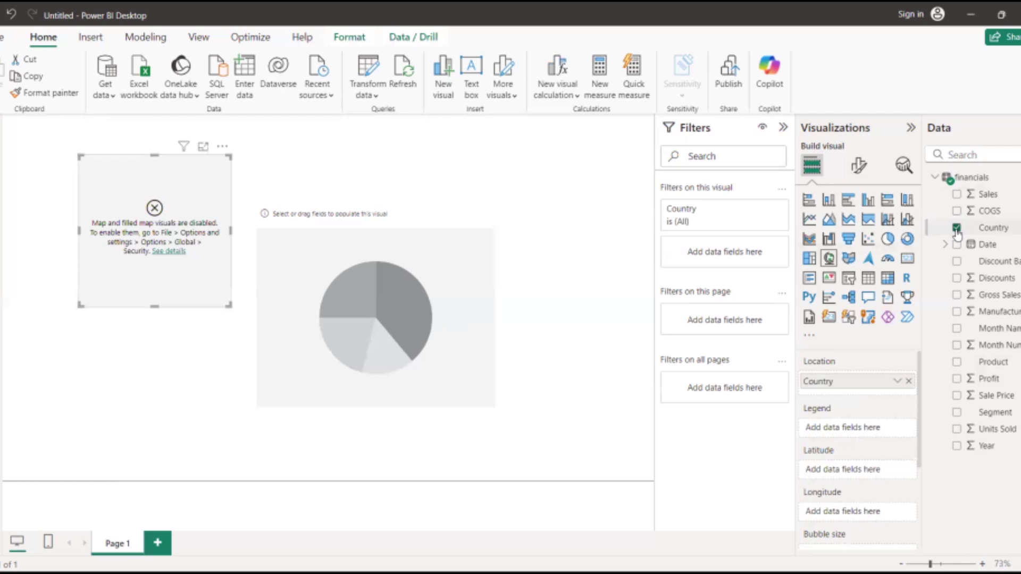
pyautogui.click(443, 395)
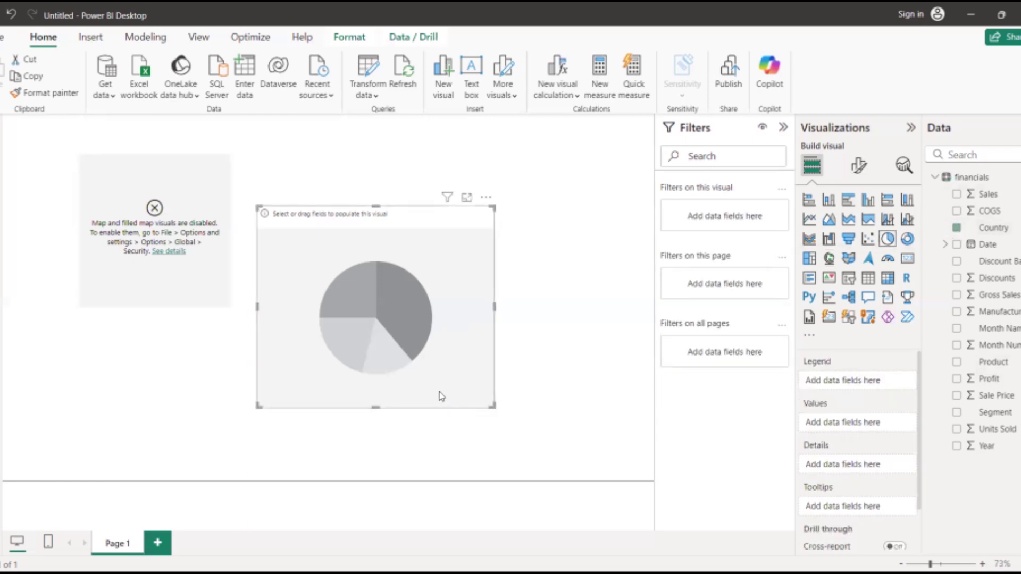
pyautogui.click(956, 235)
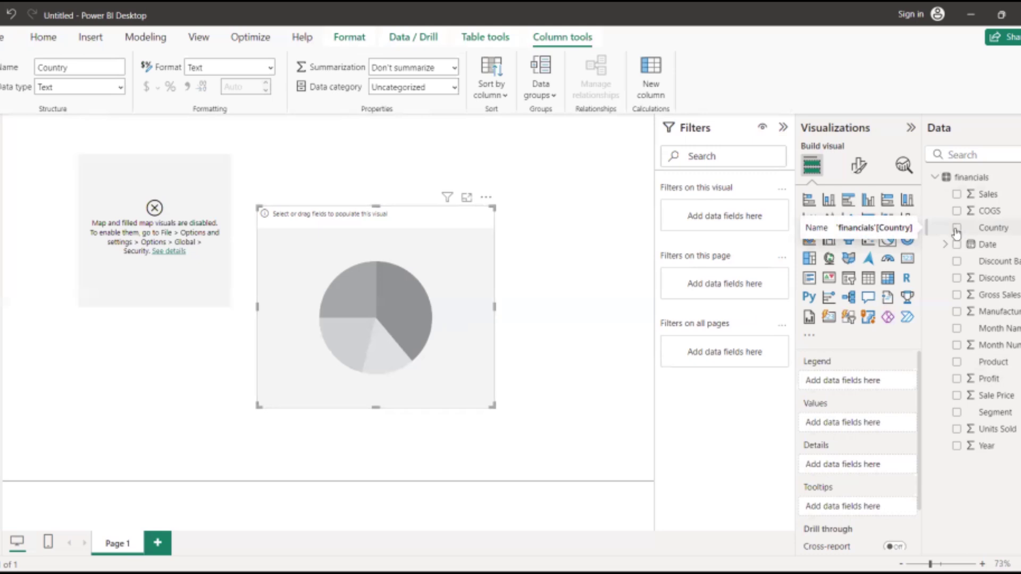
pyautogui.click(956, 230)
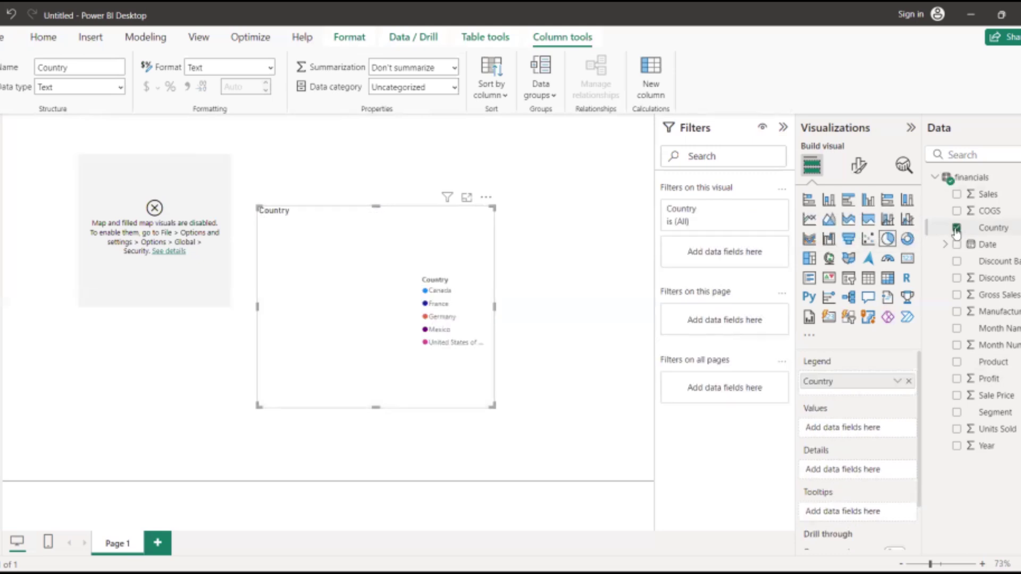
pyautogui.click(956, 381)
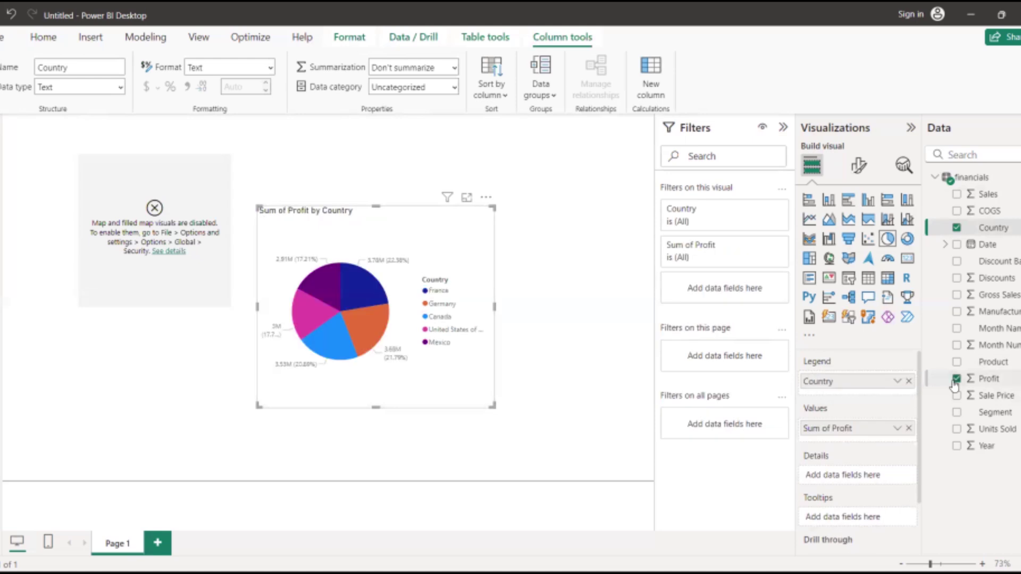
# Step: Remove the disabled map visual beside the pie chart
pyautogui.click(214, 172)
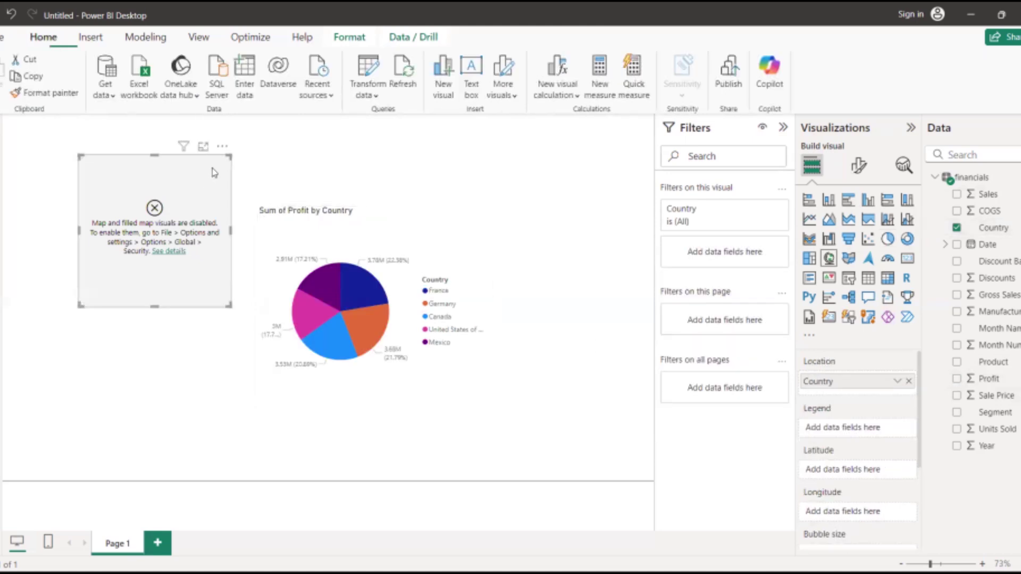
pyautogui.click(222, 147)
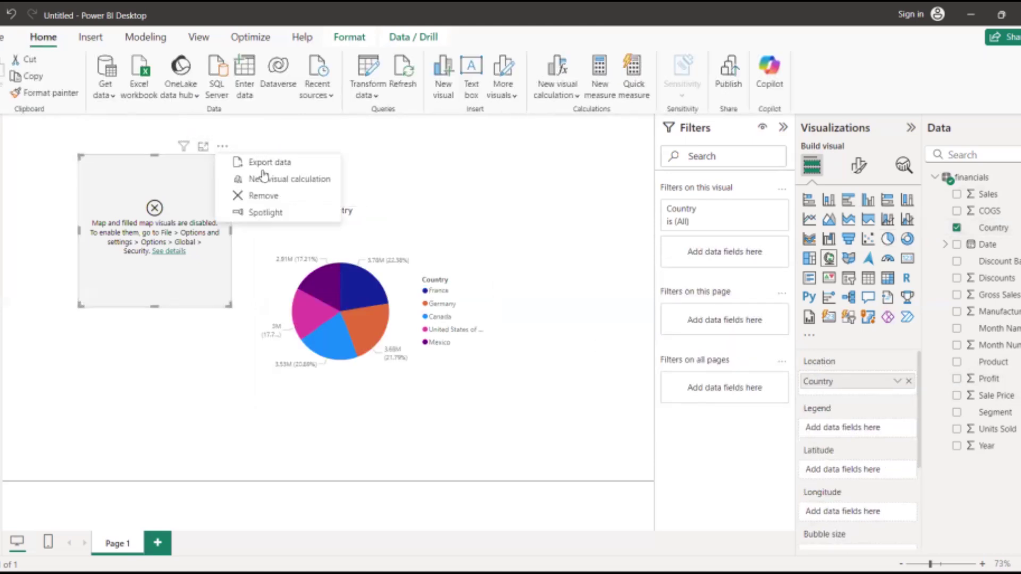
pyautogui.click(263, 196)
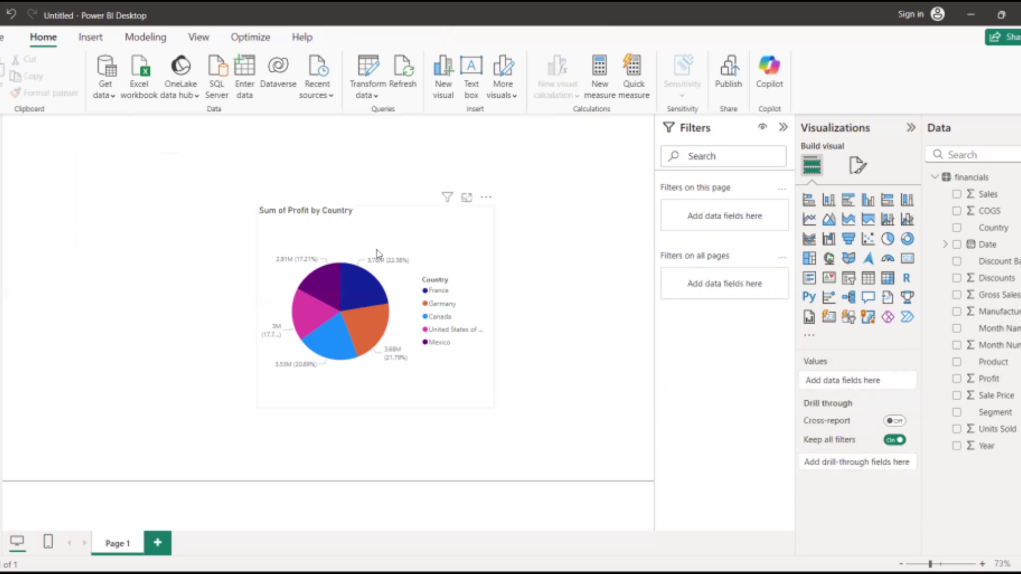
# Step: Inspect the profit details of individual country slices in the pie chart, including Mexico, United States of America and France
pyautogui.click(441, 249)
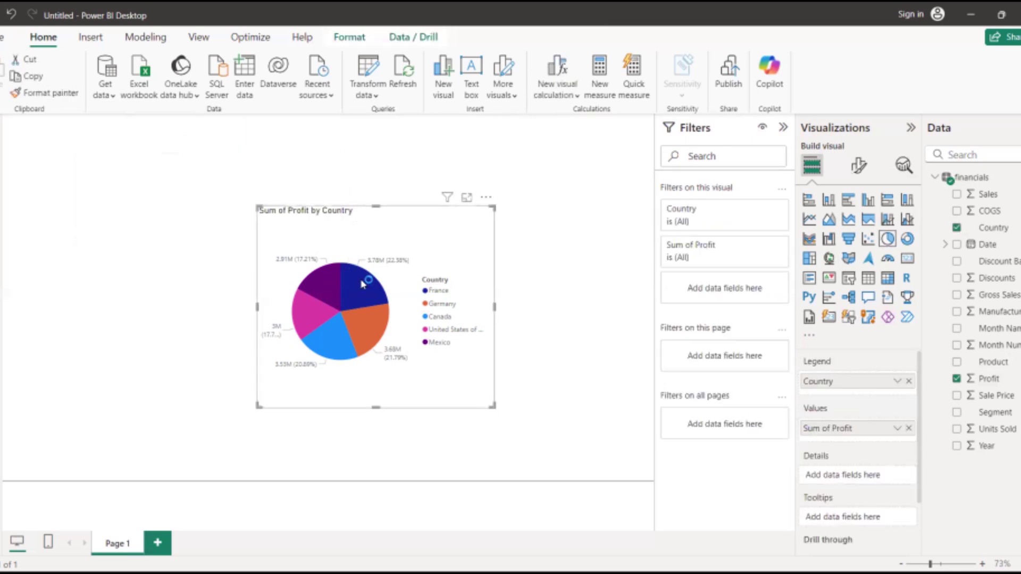
pyautogui.moveTo(322, 294)
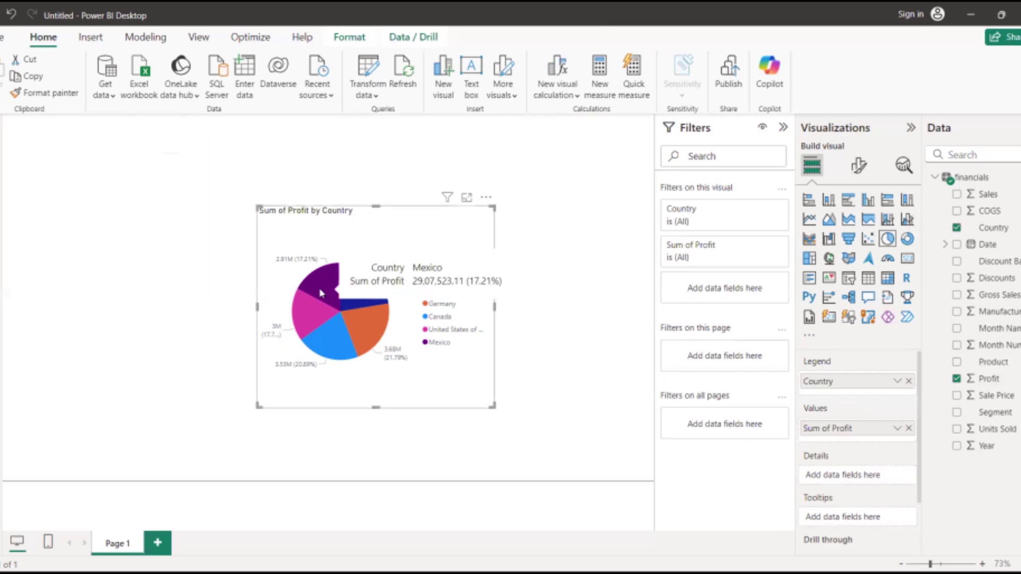
pyautogui.click(321, 292)
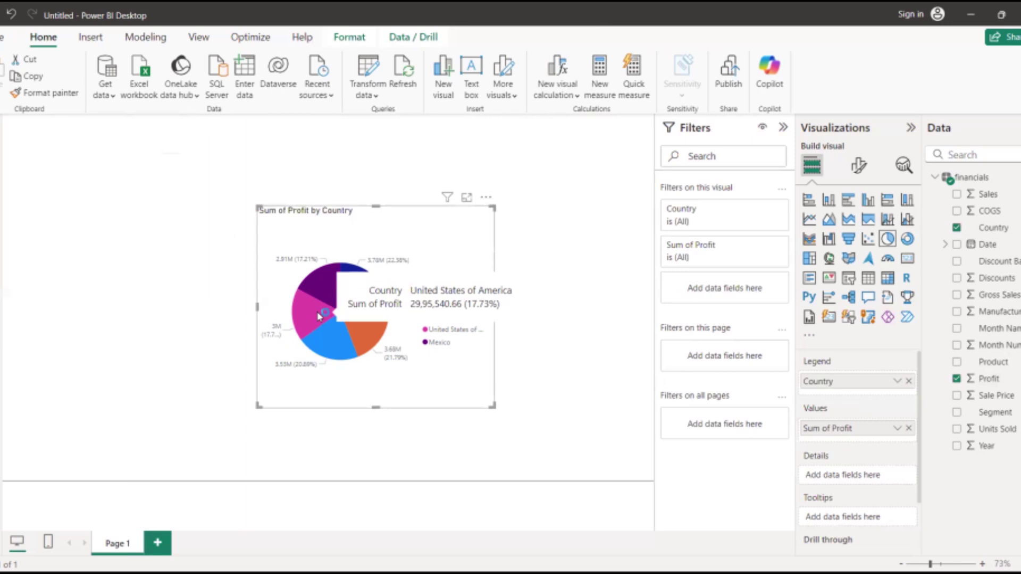
pyautogui.click(63, 276)
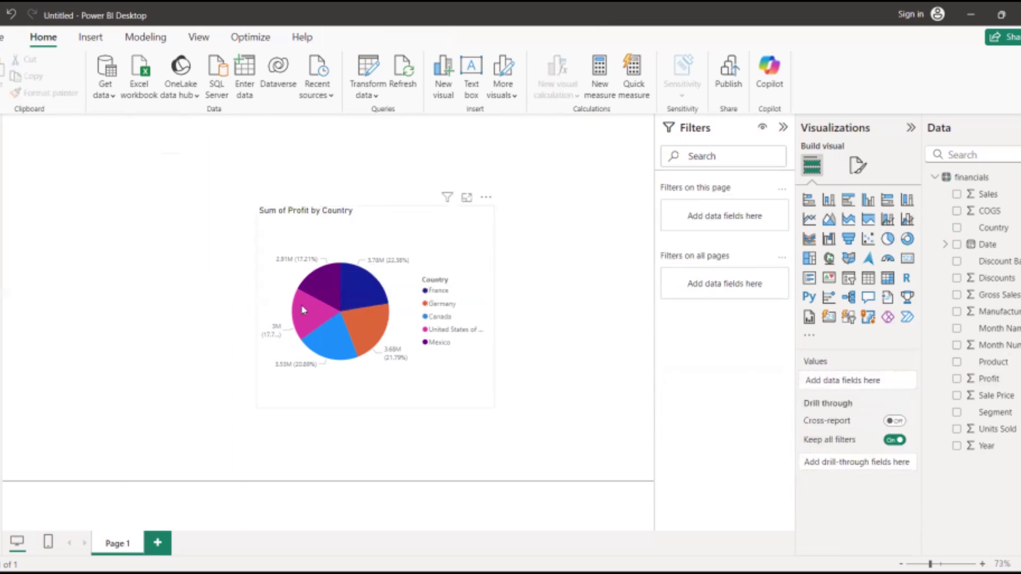
pyautogui.click(394, 289)
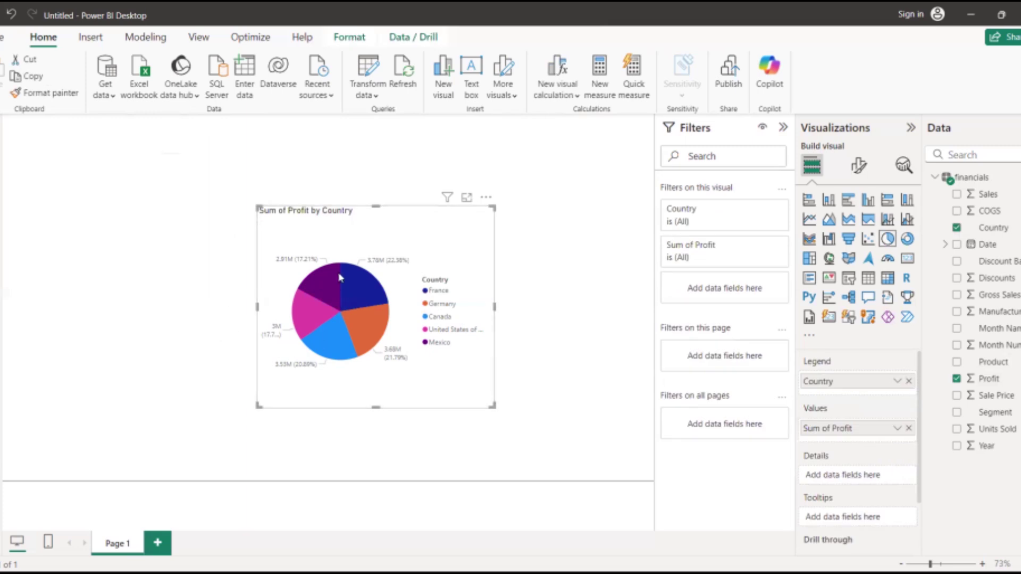
pyautogui.moveTo(306, 323)
pyautogui.moveTo(355, 272)
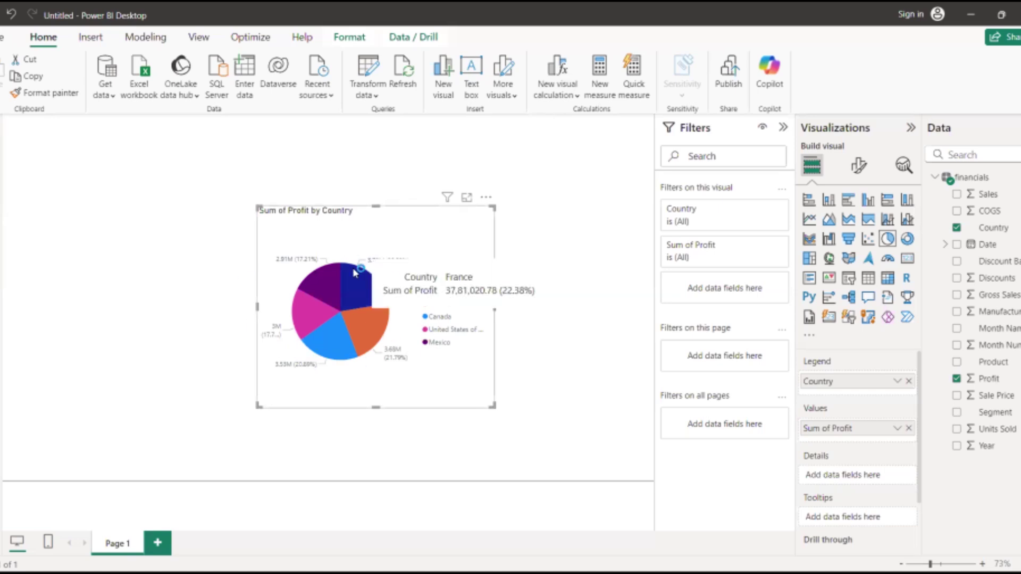
pyautogui.click(554, 313)
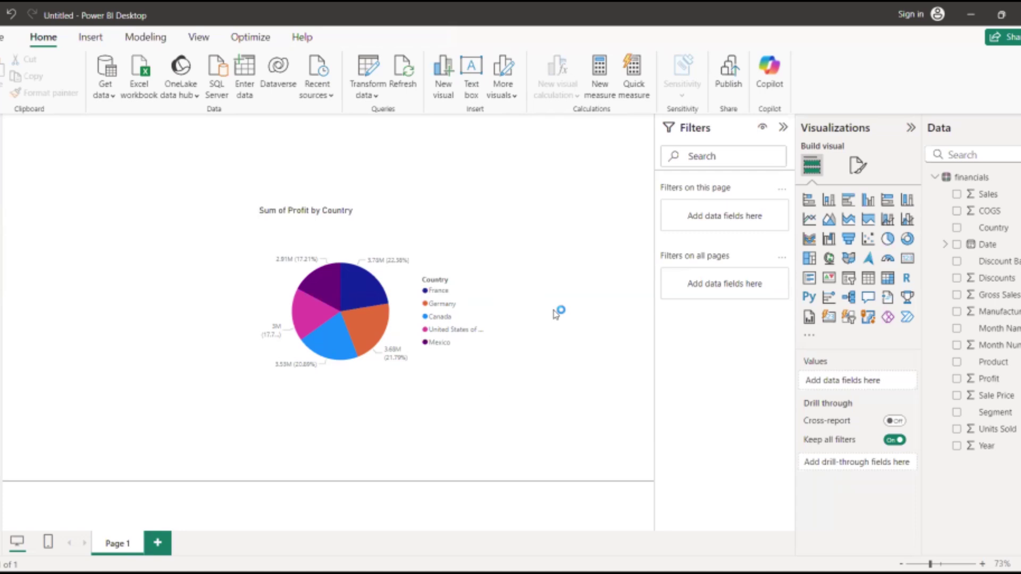
# Step: Add a second report page and check the financials records in Table view before returning to its canvas
pyautogui.click(159, 549)
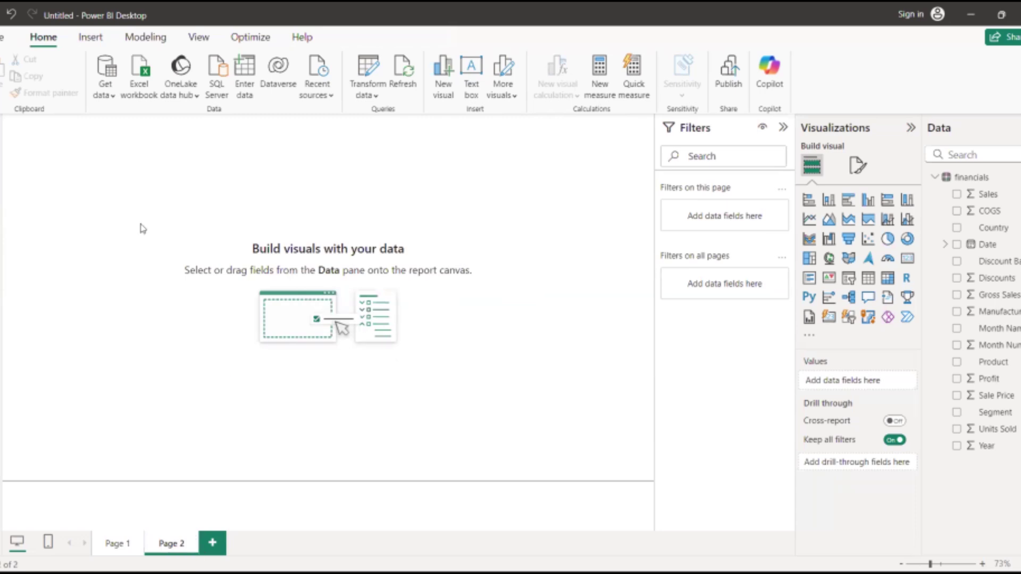
pyautogui.click(2, 166)
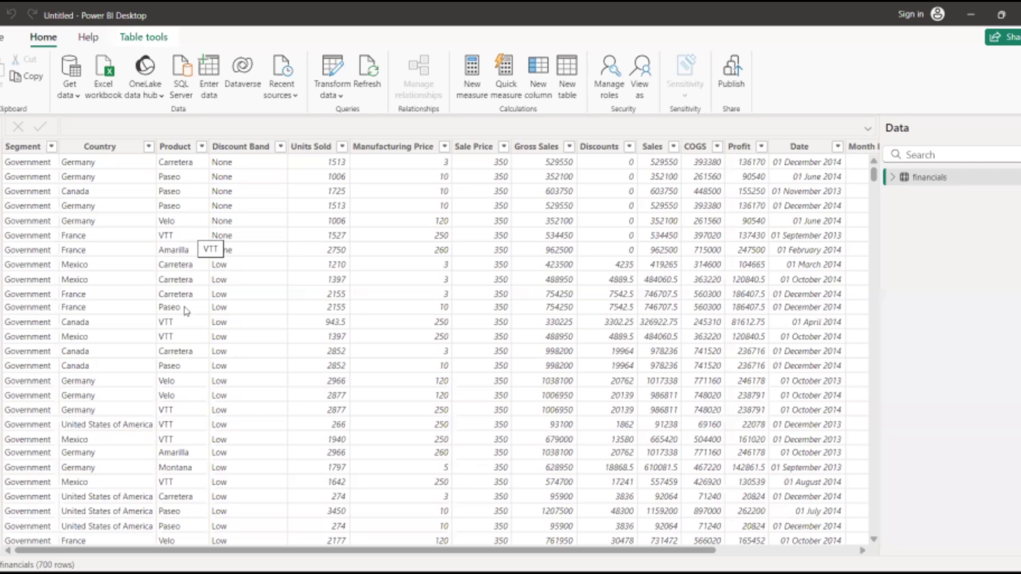
pyautogui.scroll(-4, 186, 311)
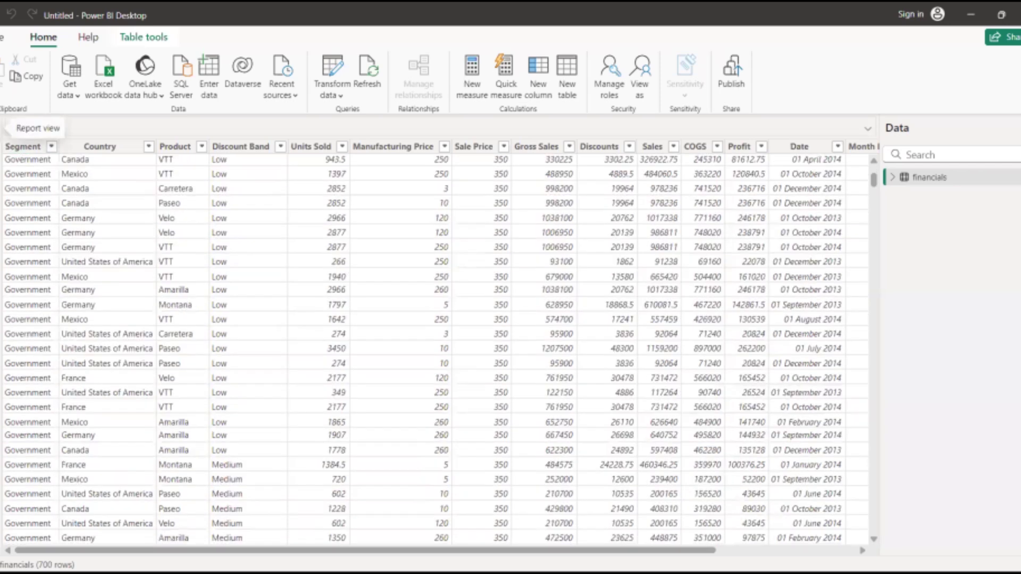
pyautogui.click(3, 128)
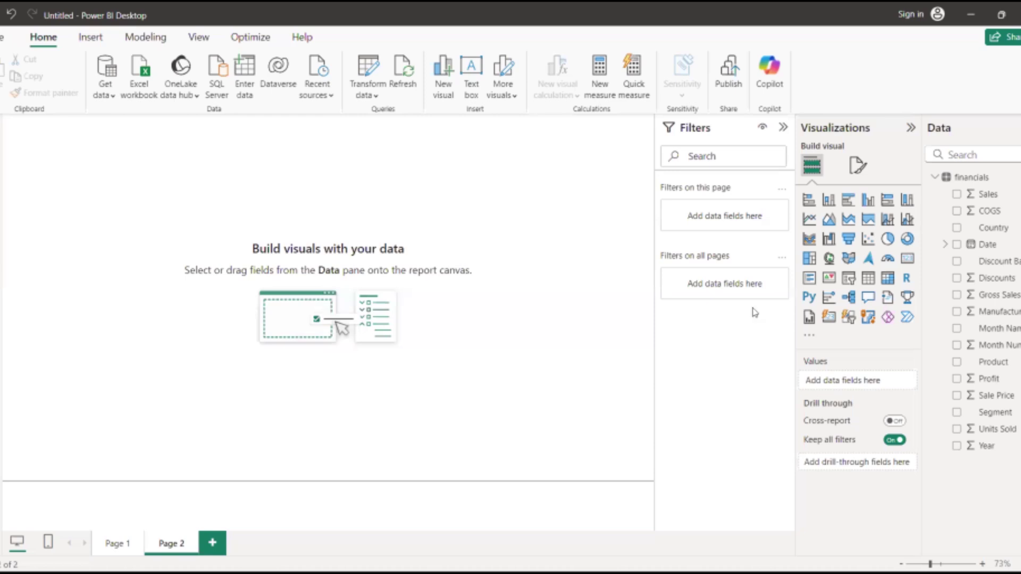
# Step: Insert a donut chart on Page 2 and move it to the middle of the canvas
pyautogui.click(908, 239)
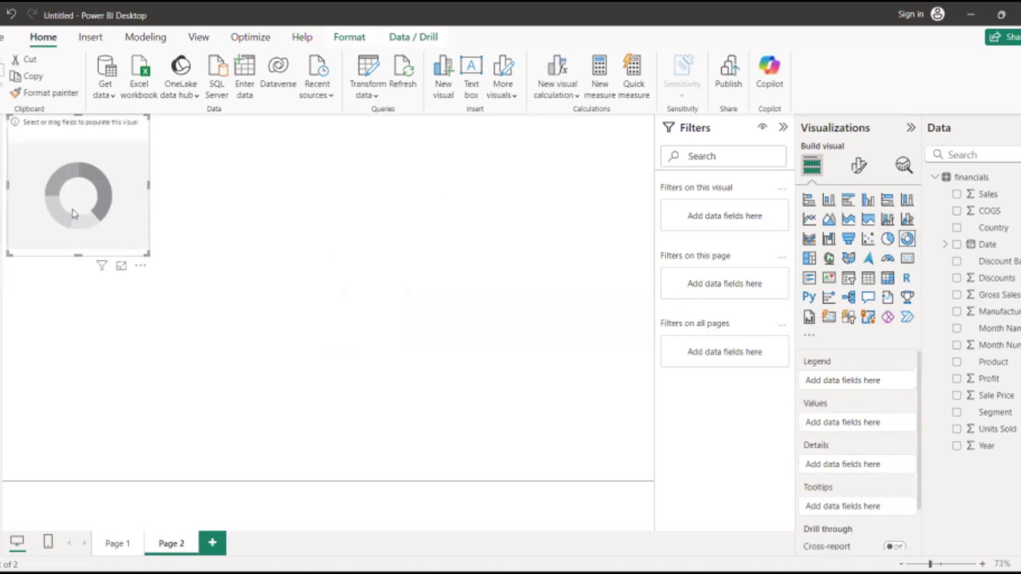
pyautogui.moveTo(74, 214); pyautogui.dragTo(326, 322)
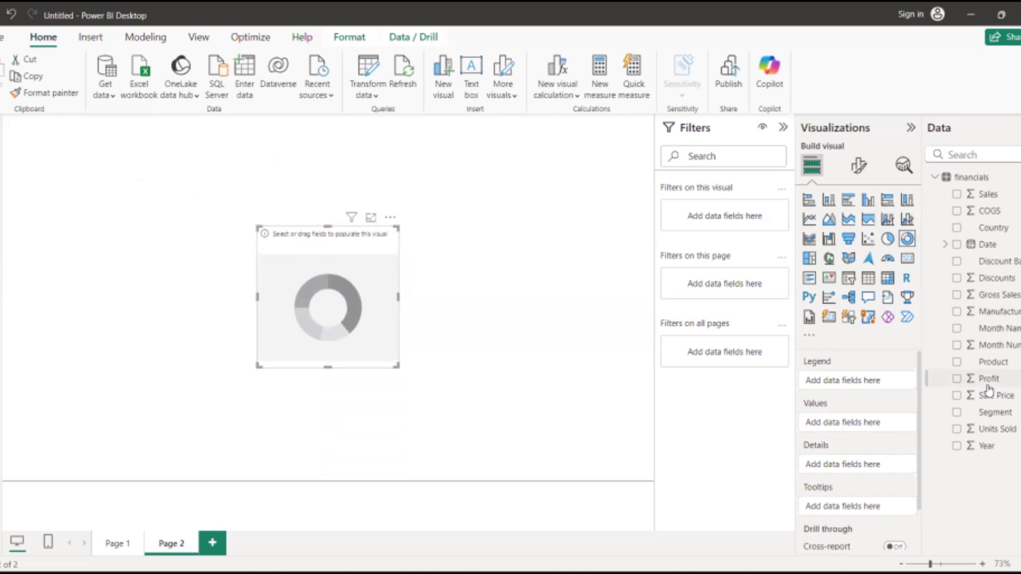
# Step: Search the data fields for "pro" and add Product as the donut chart's legend
pyautogui.click(975, 155)
pyautogui.write('p')
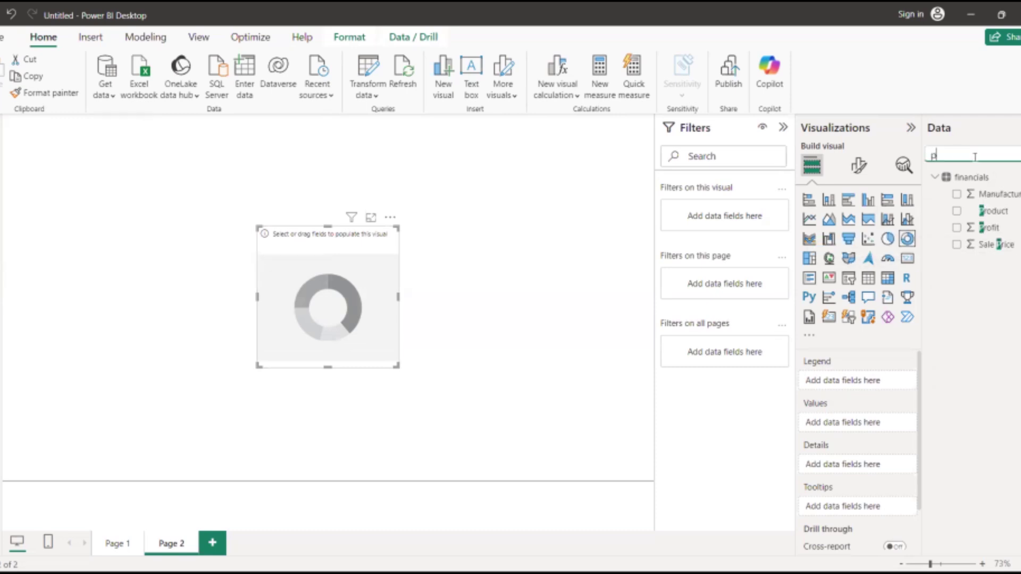
pyautogui.write('ro')
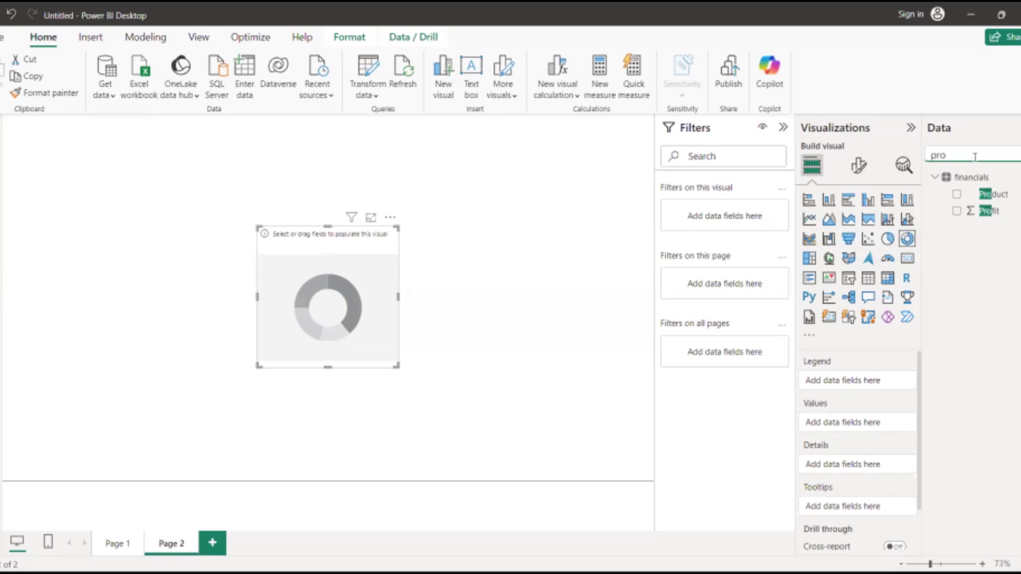
pyautogui.click(957, 196)
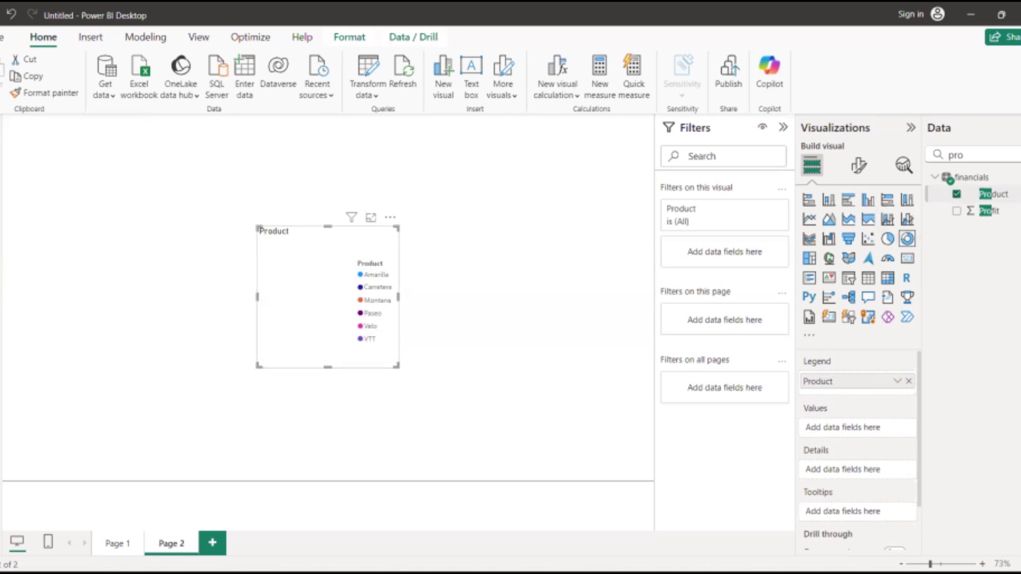
# Step: Search the fields for "prof" and "pro", remove Product from the donut chart and clear the field search
pyautogui.press('BackSpace')
pyautogui.press('BackSpace')
pyautogui.press('BackSpace')
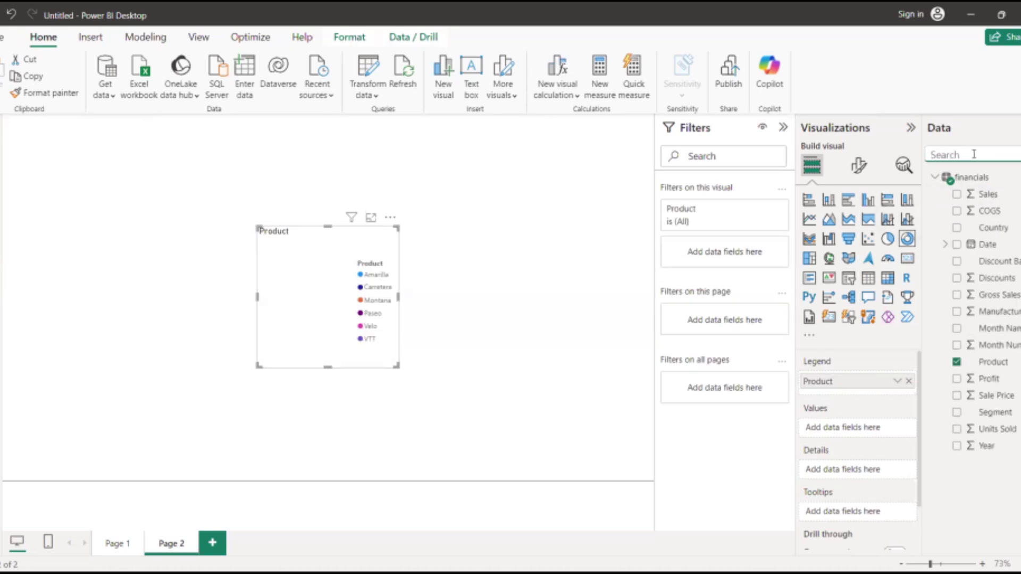
pyautogui.write('prof')
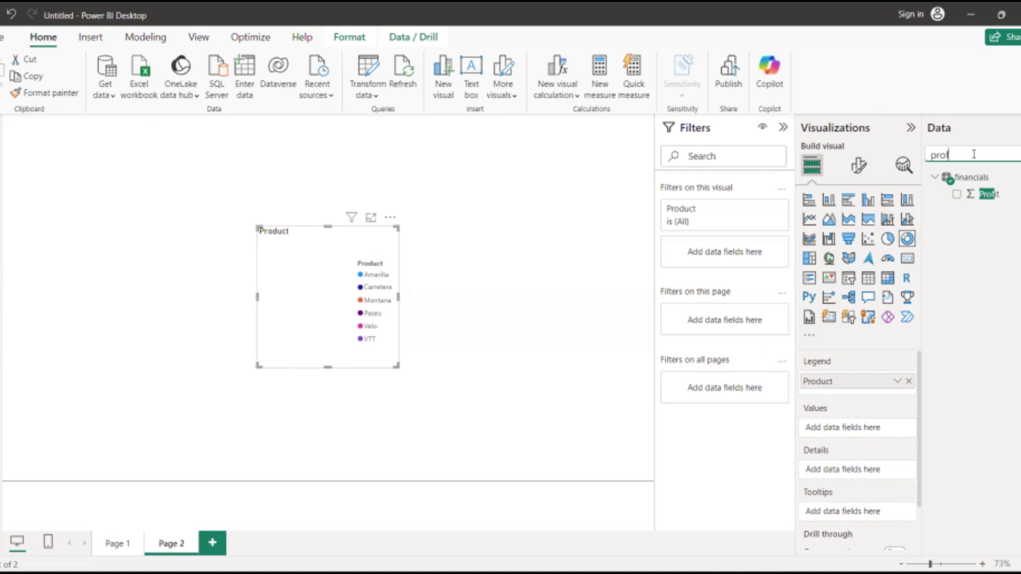
pyautogui.press('BackSpace')
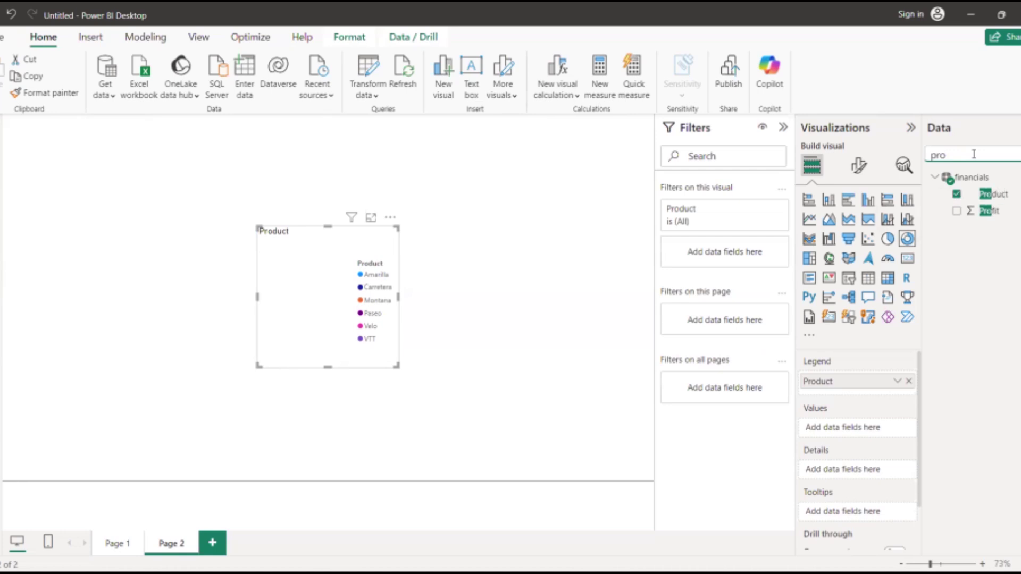
pyautogui.click(957, 194)
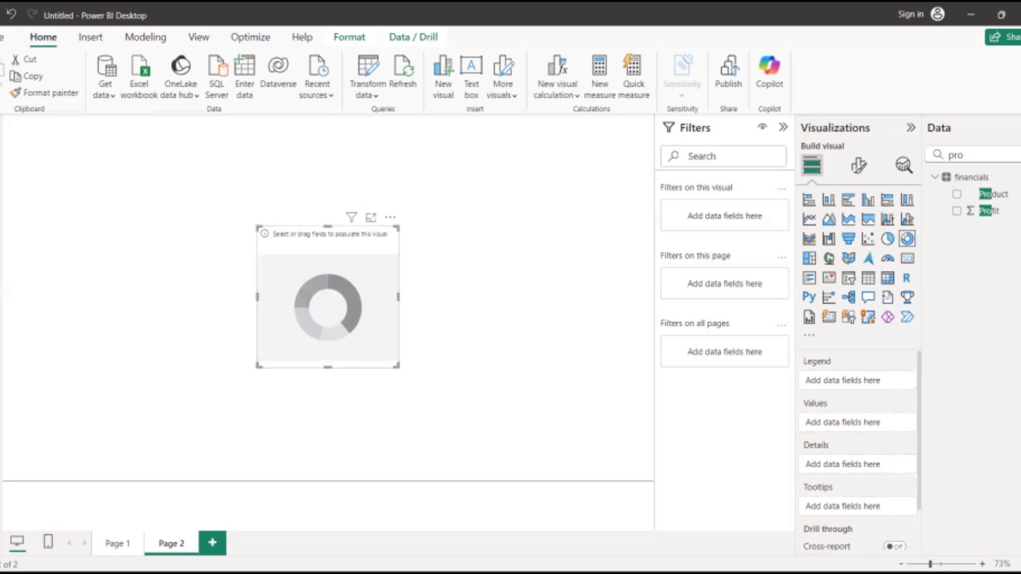
pyautogui.click(1017, 154)
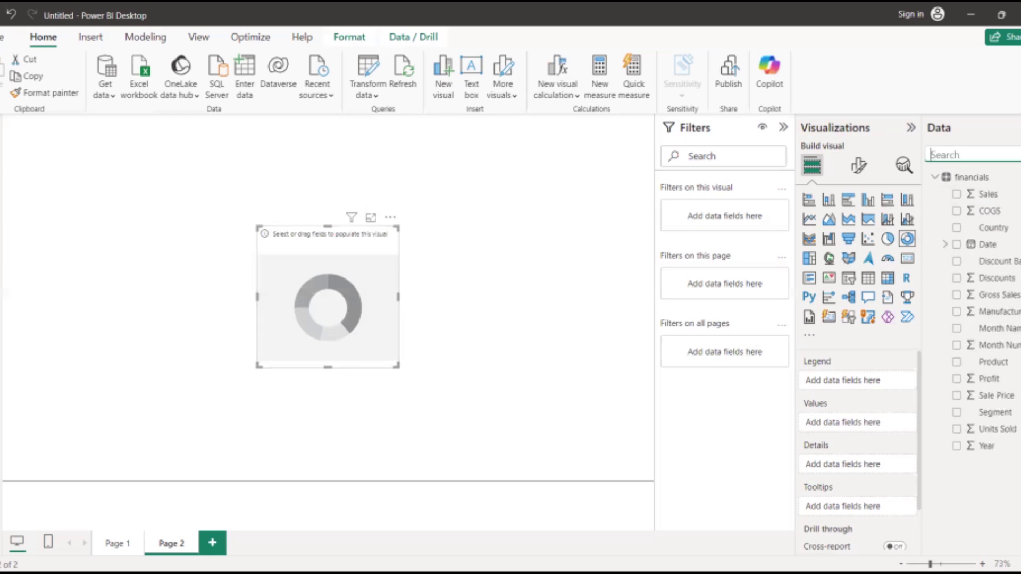
# Step: Search the data fields for "pro" and add Product as the donut chart's legend and Profit as its values
pyautogui.write('pro')
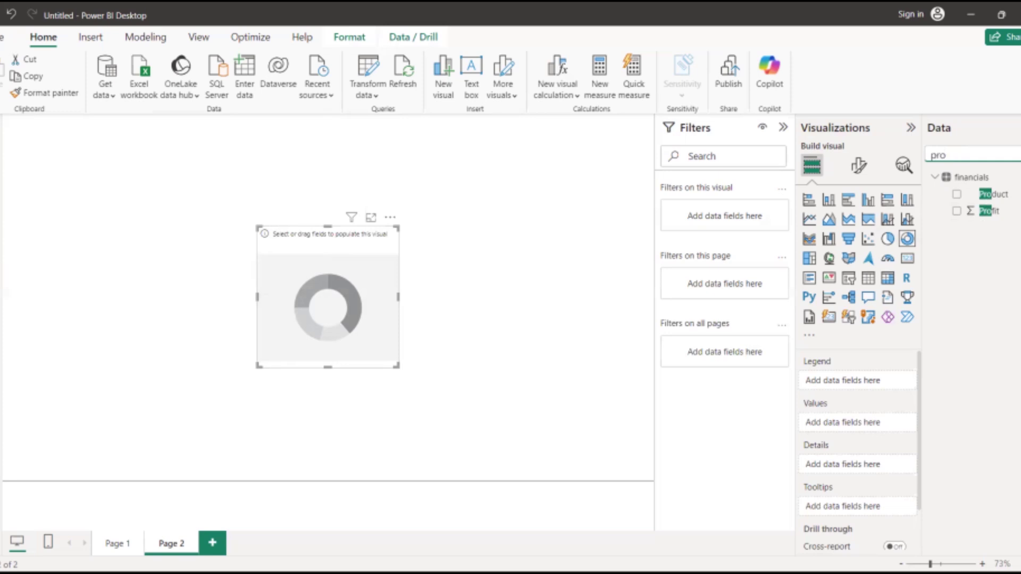
pyautogui.click(957, 194)
pyautogui.click(957, 212)
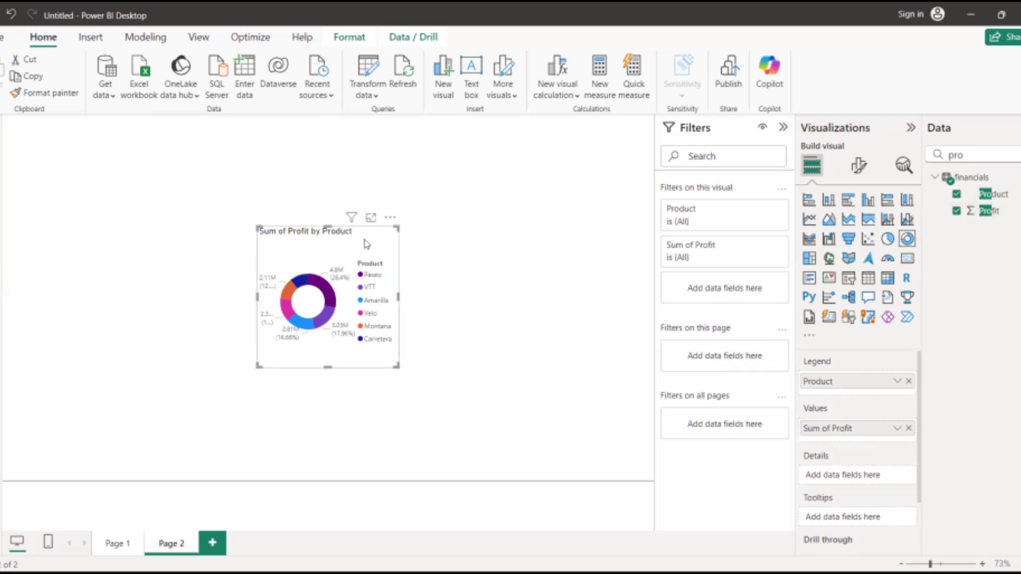
# Step: Highlight the Paseo slice of the donut chart, clear the highlight and examine the slice's profit details
pyautogui.click(329, 296)
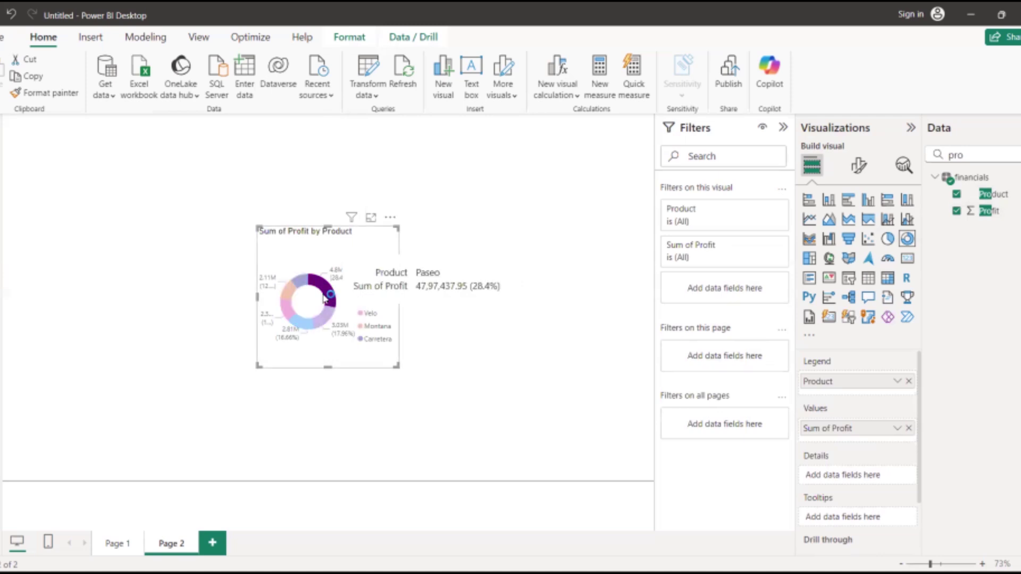
pyautogui.click(331, 296)
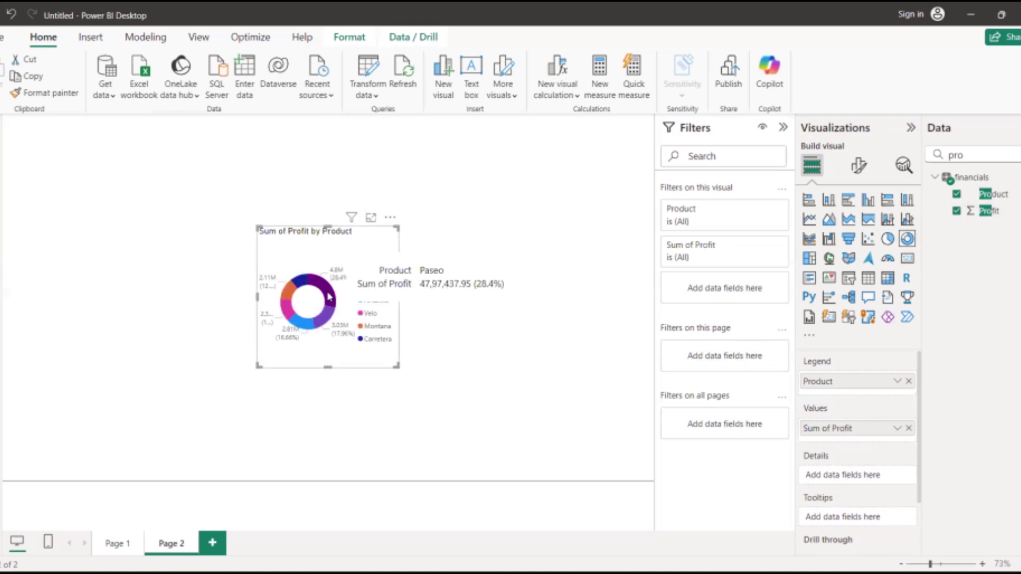
pyautogui.moveTo(327, 287)
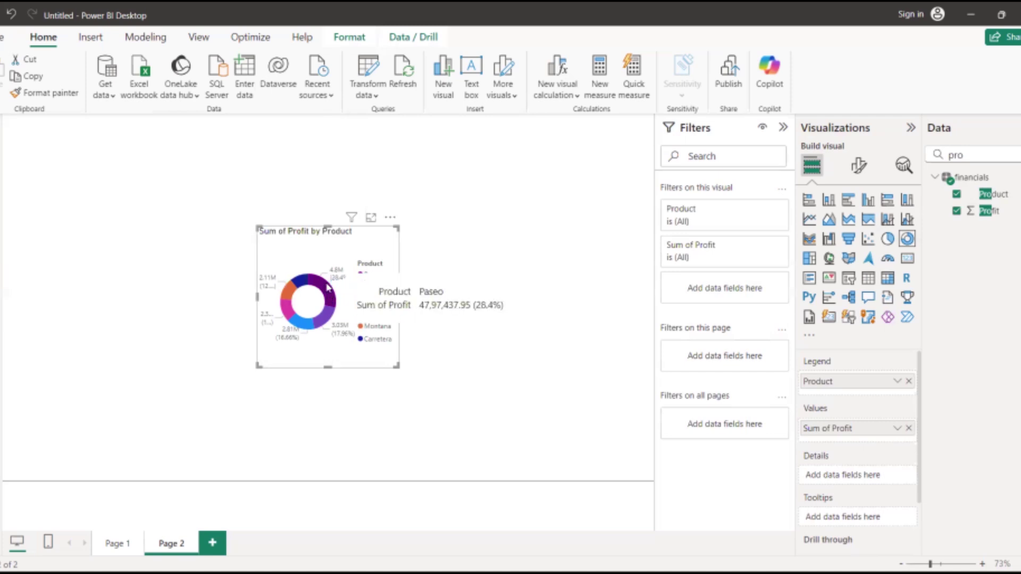
pyautogui.click(470, 292)
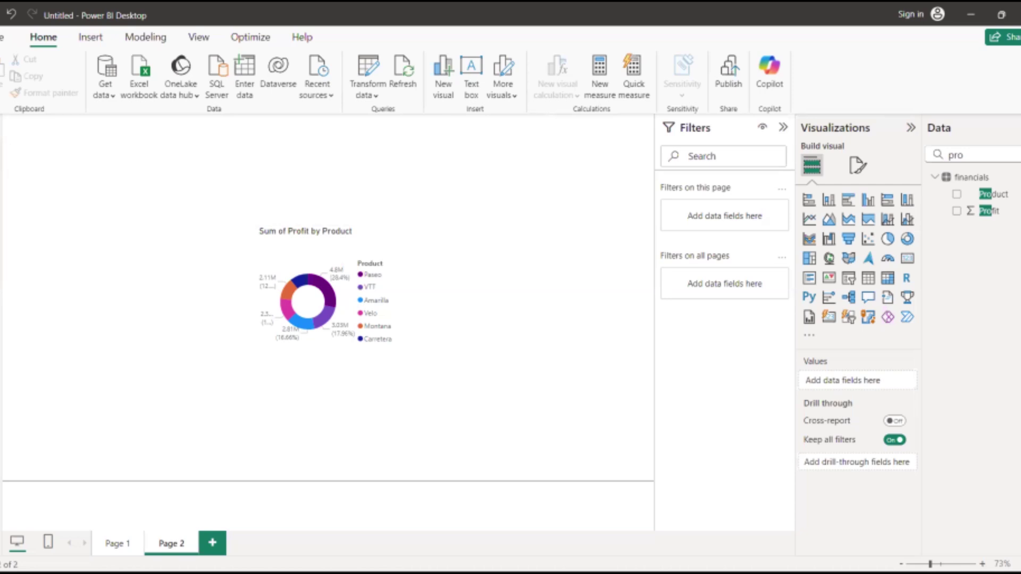
# Step: Look through the financials records in Table view and return to the Page 2 report canvas
pyautogui.click(2, 156)
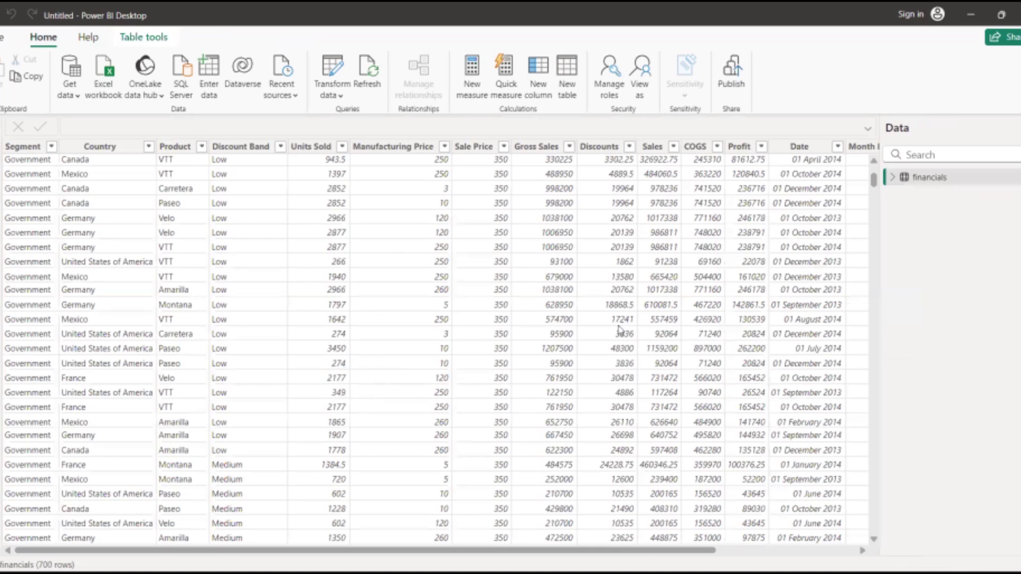
pyautogui.scroll(4, 433, 262)
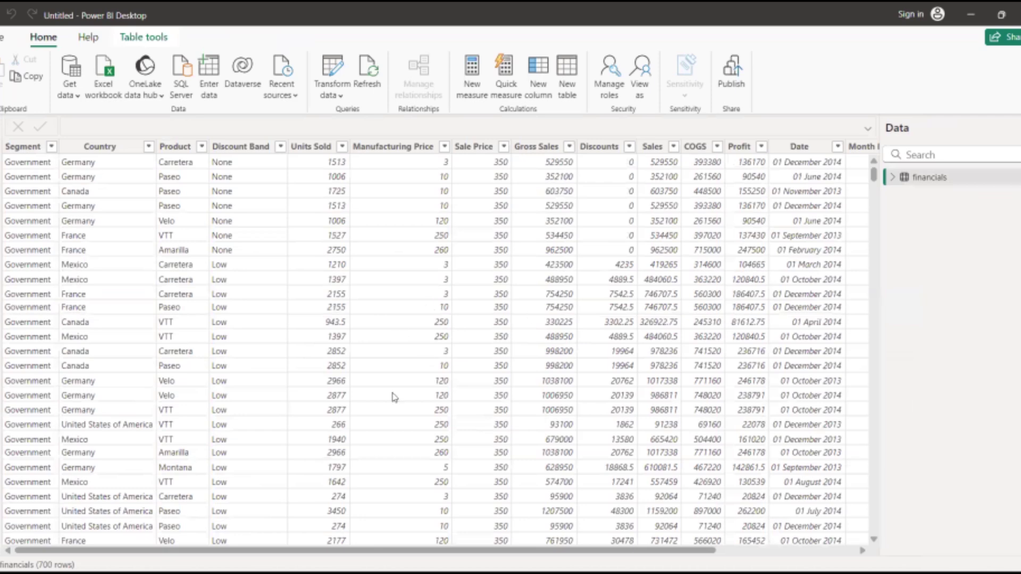
pyautogui.scroll(-2, 395, 396)
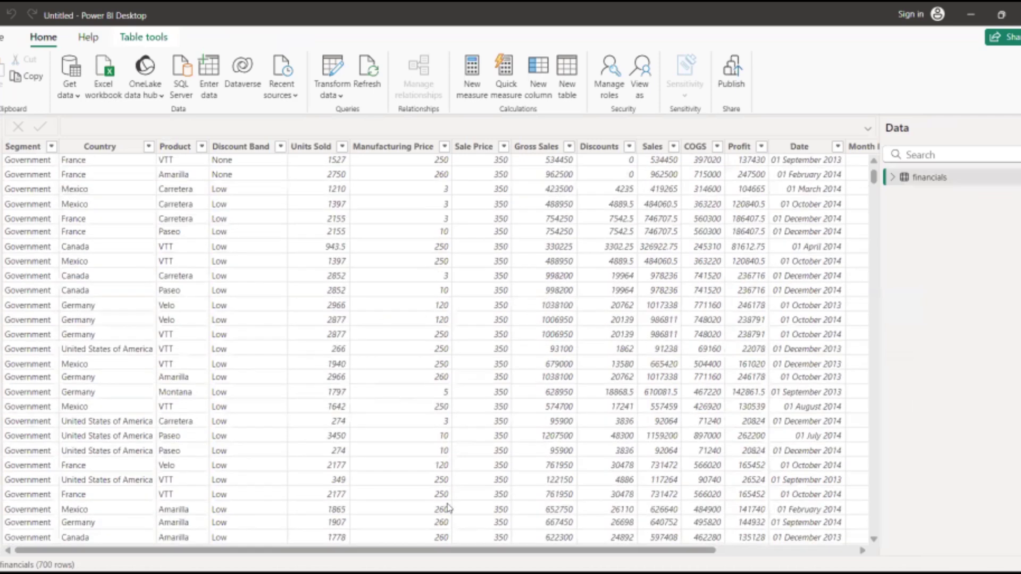
pyautogui.moveTo(524, 550); pyautogui.dragTo(440, 551)
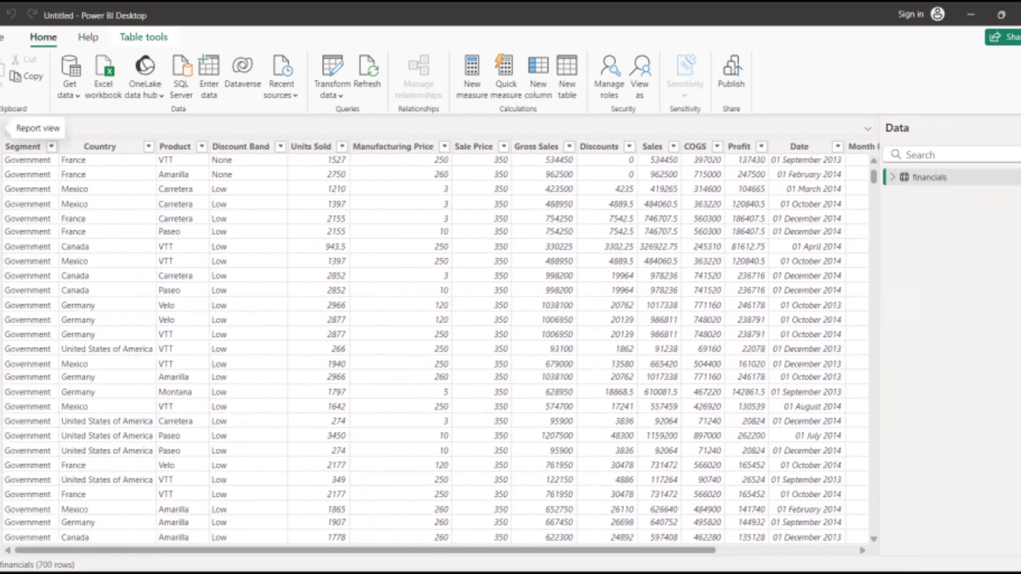
pyautogui.click(1, 128)
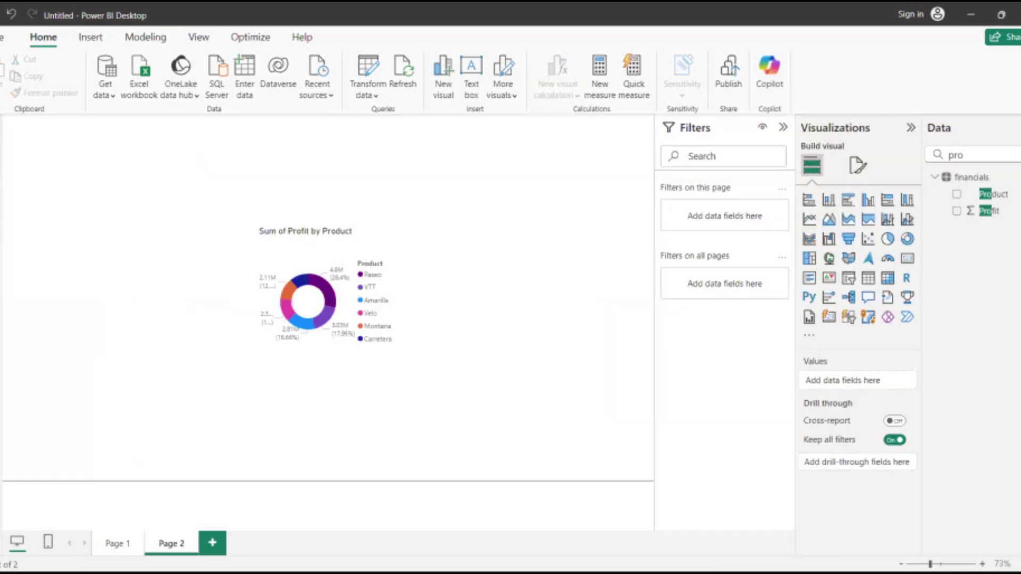
# Step: Add a third report page, insert a card visual and move it to the middle of the canvas
pyautogui.click(214, 544)
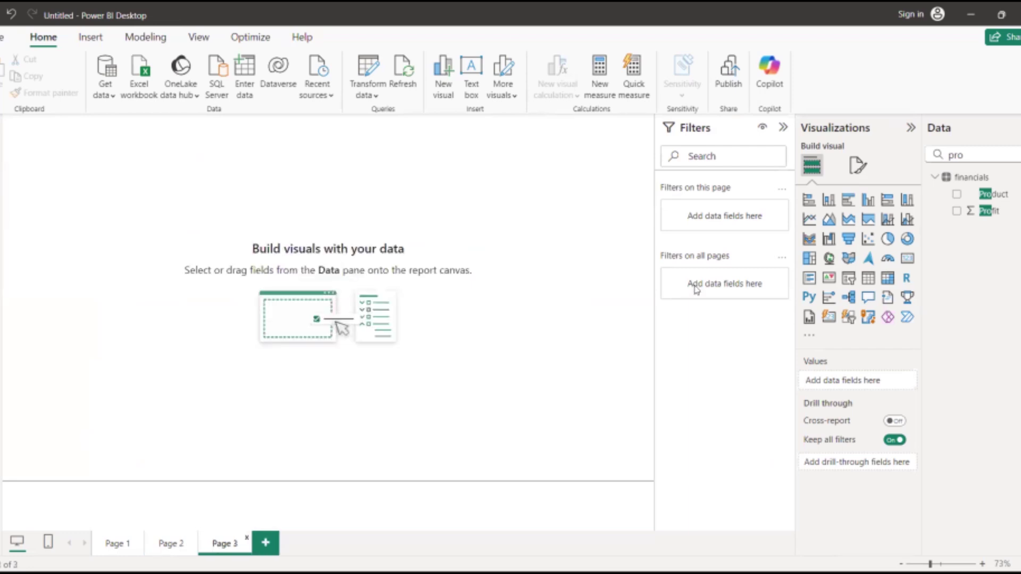
pyautogui.click(906, 259)
pyautogui.moveTo(122, 180); pyautogui.dragTo(395, 287)
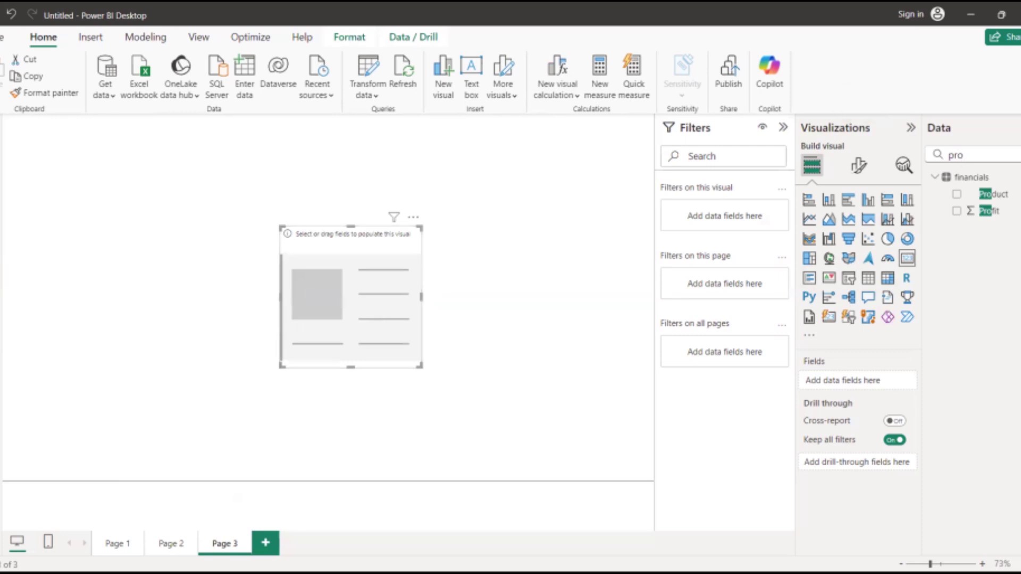
# Step: Search the fields afresh for "pro", try Product in the card and replace it with Profit
pyautogui.press('BackSpace')
pyautogui.press('BackSpace')
pyautogui.press('BackSpace')
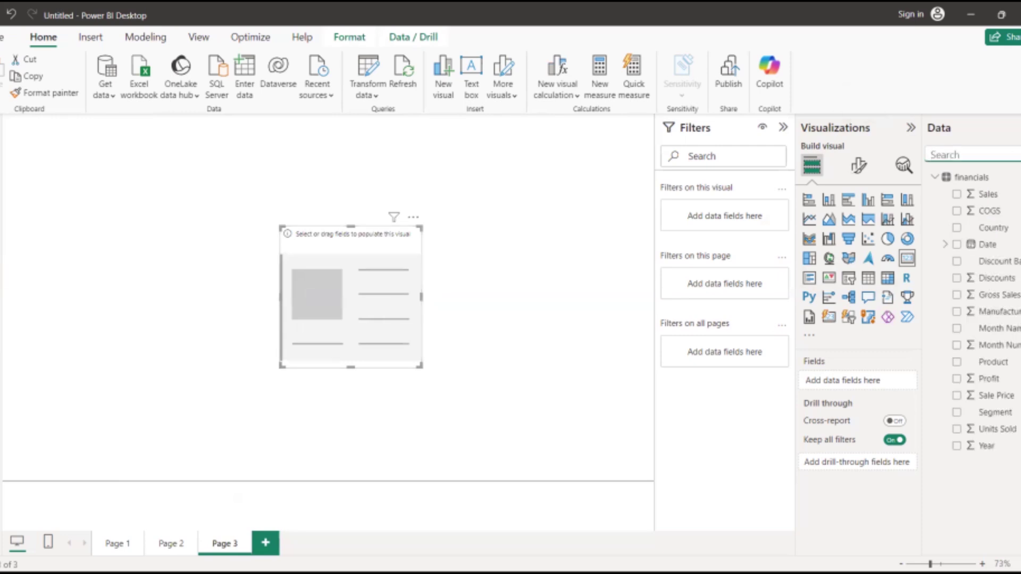
pyautogui.write('pro')
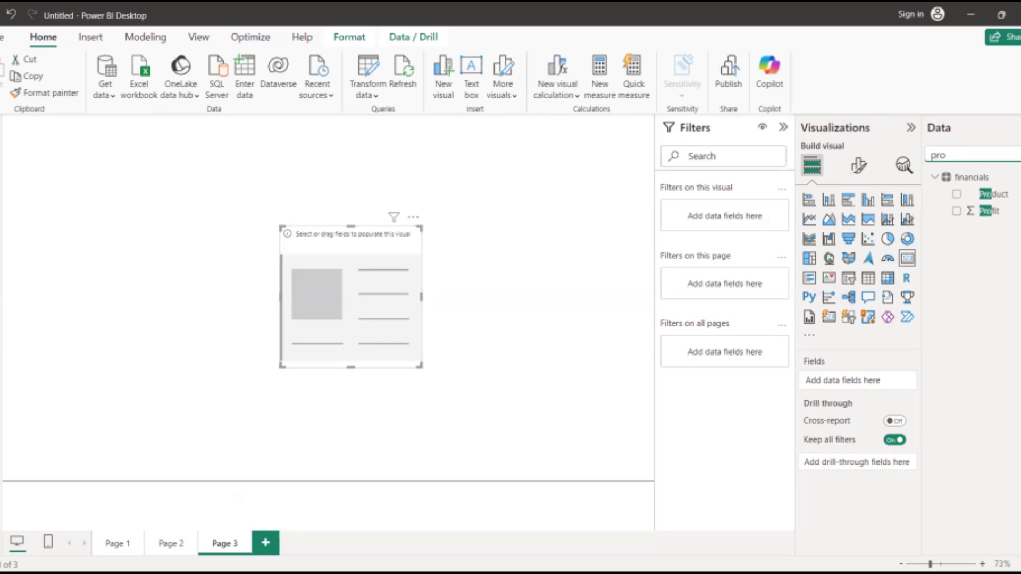
pyautogui.click(956, 194)
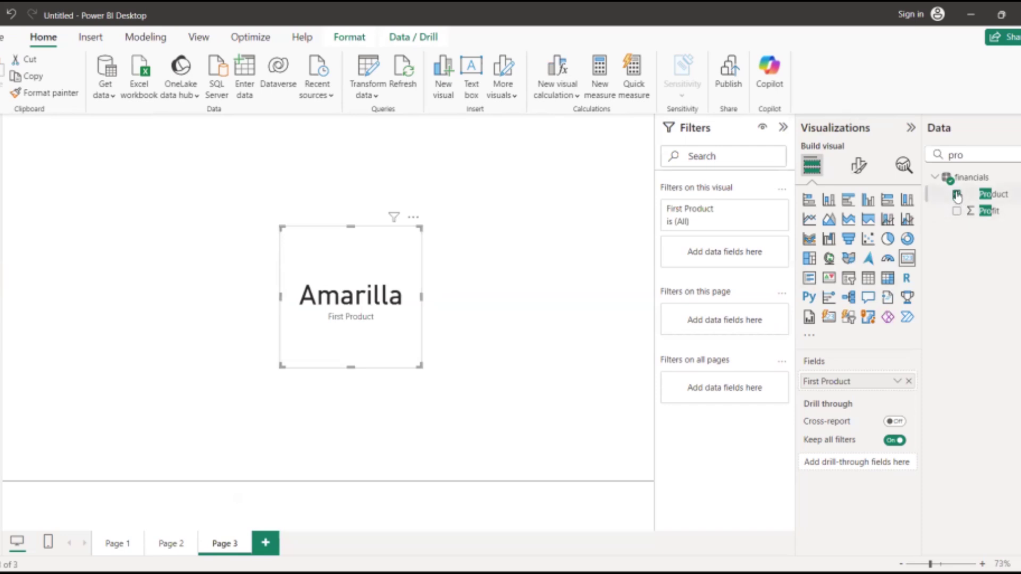
pyautogui.click(957, 195)
pyautogui.click(957, 211)
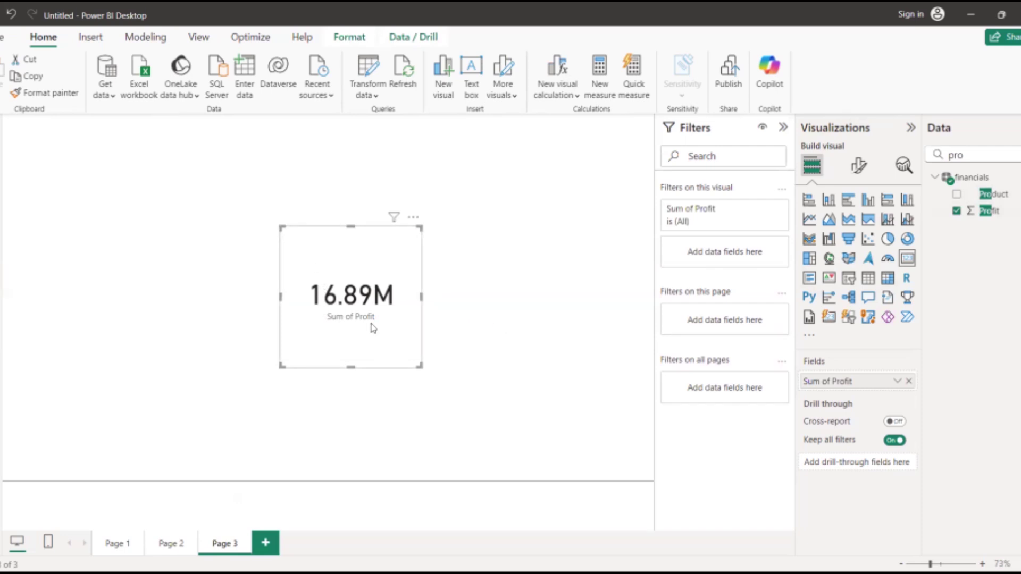
pyautogui.click(500, 352)
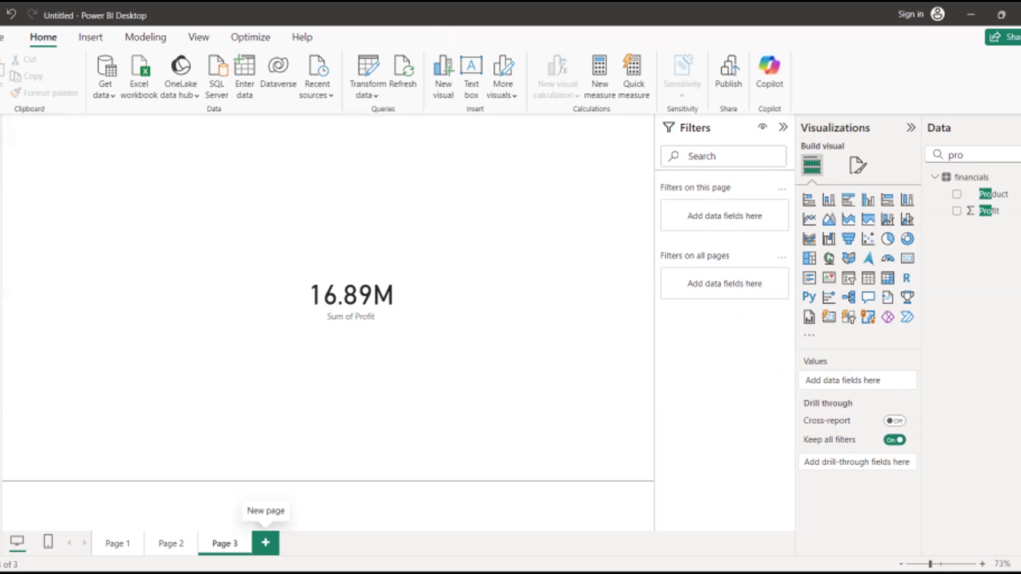
# Step: Add a fourth report page
pyautogui.click(266, 542)
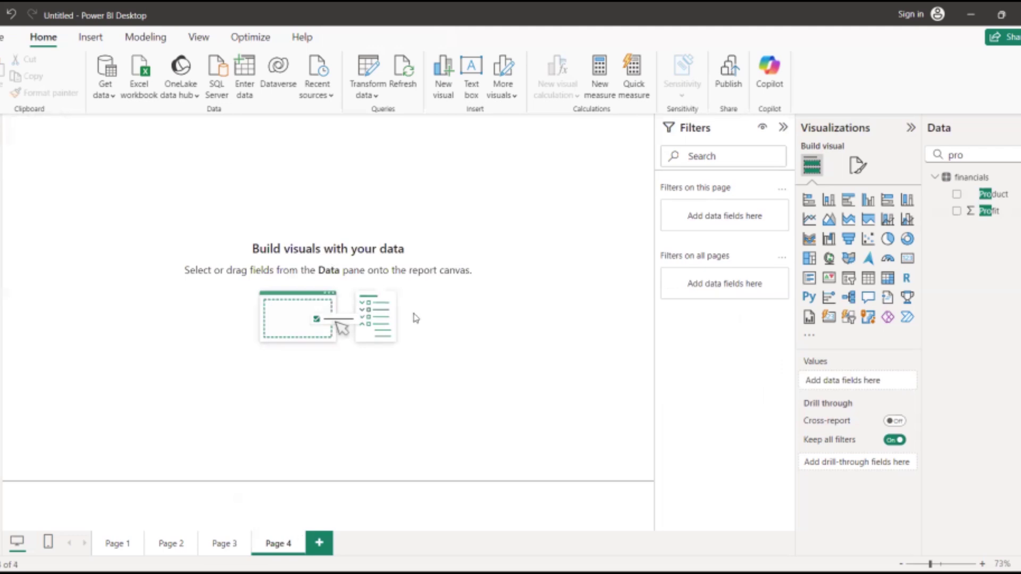
pyautogui.click(886, 242)
pyautogui.click(887, 239)
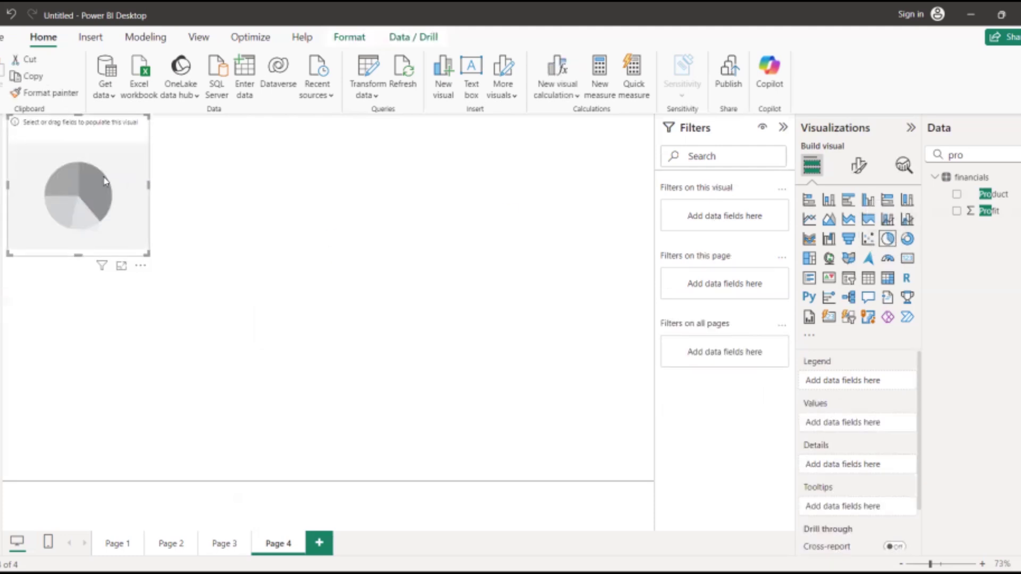
pyautogui.moveTo(107, 184); pyautogui.dragTo(602, 198)
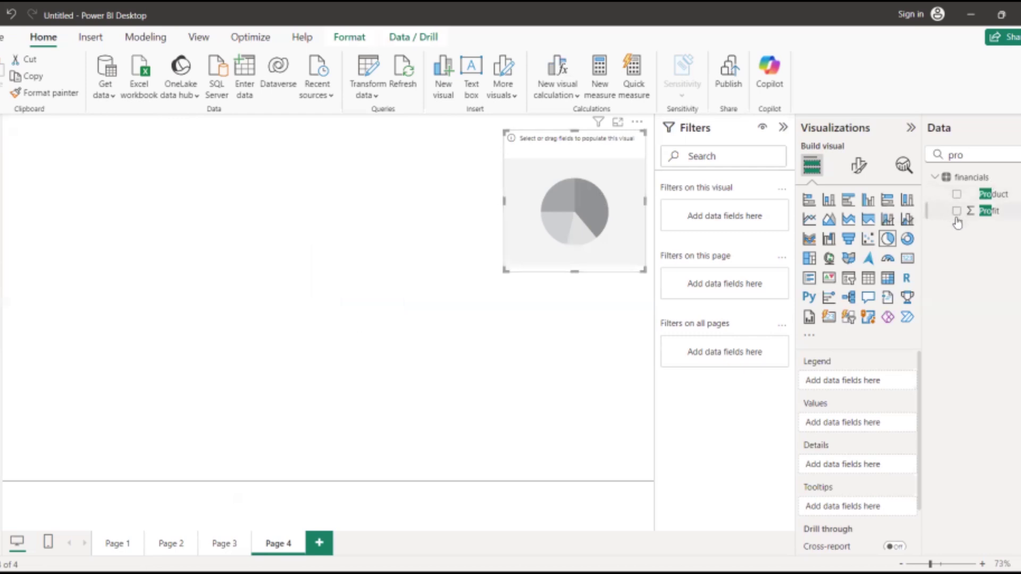
pyautogui.click(956, 215)
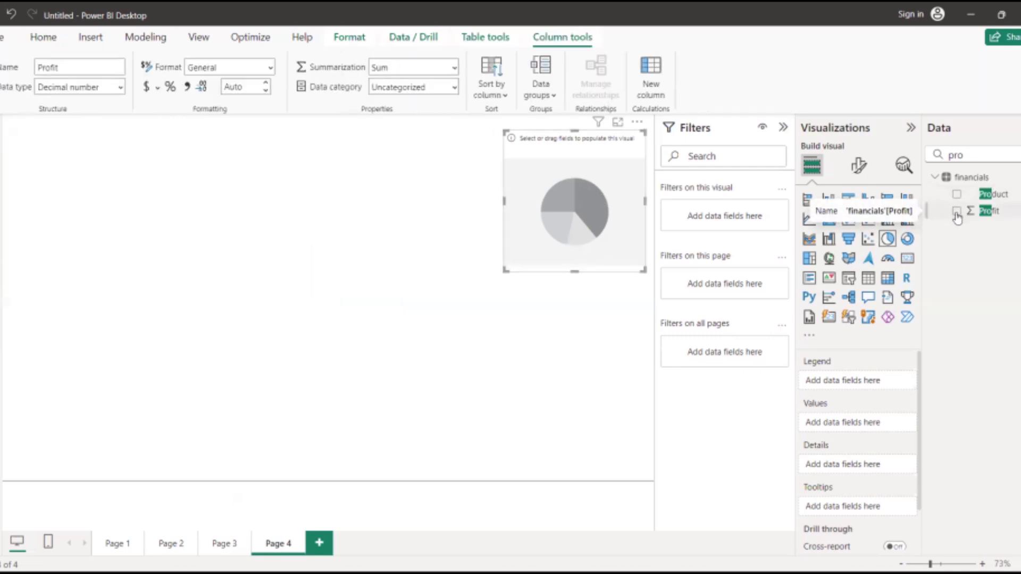
pyautogui.click(957, 213)
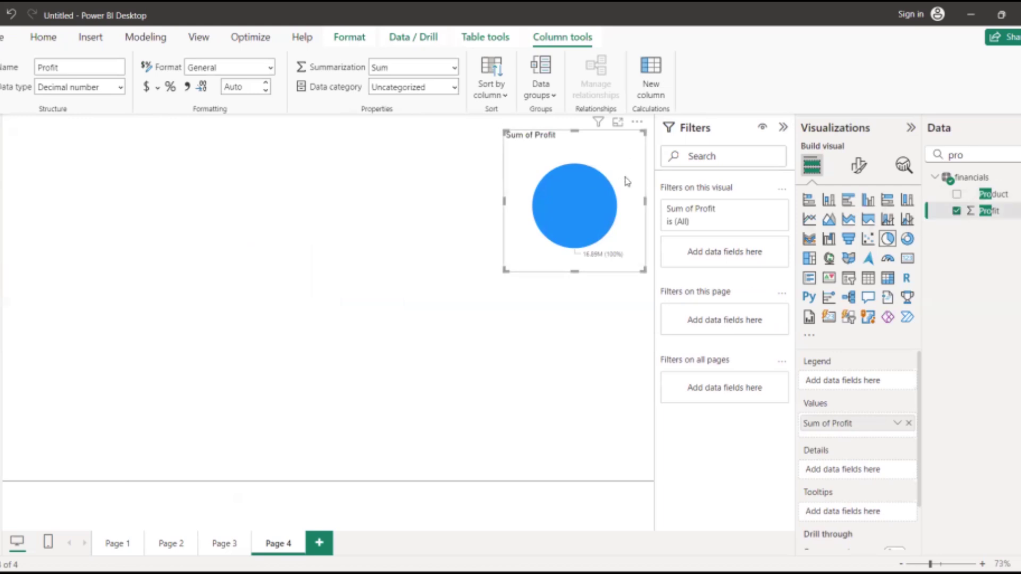
pyautogui.click(637, 122)
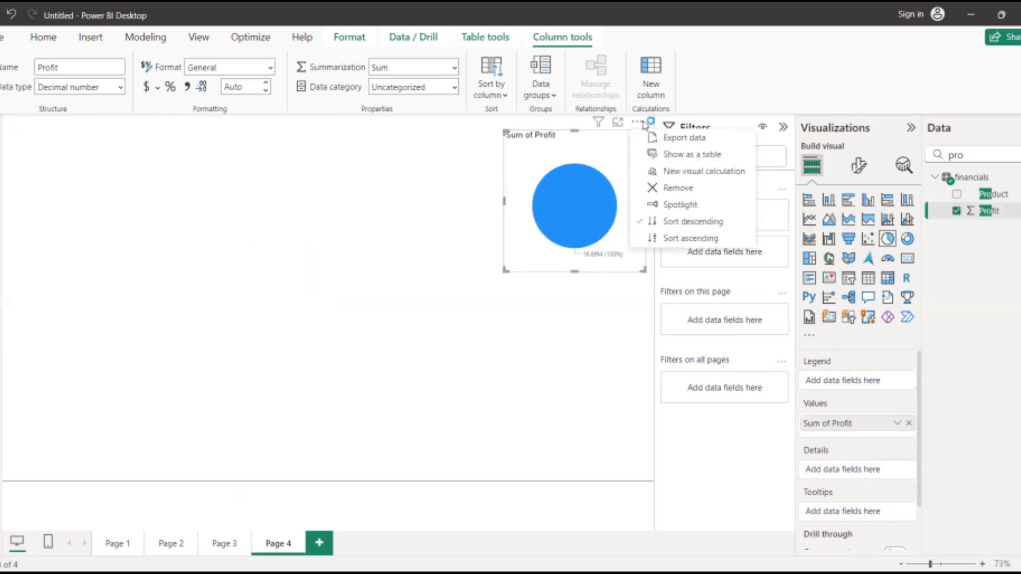
pyautogui.click(671, 188)
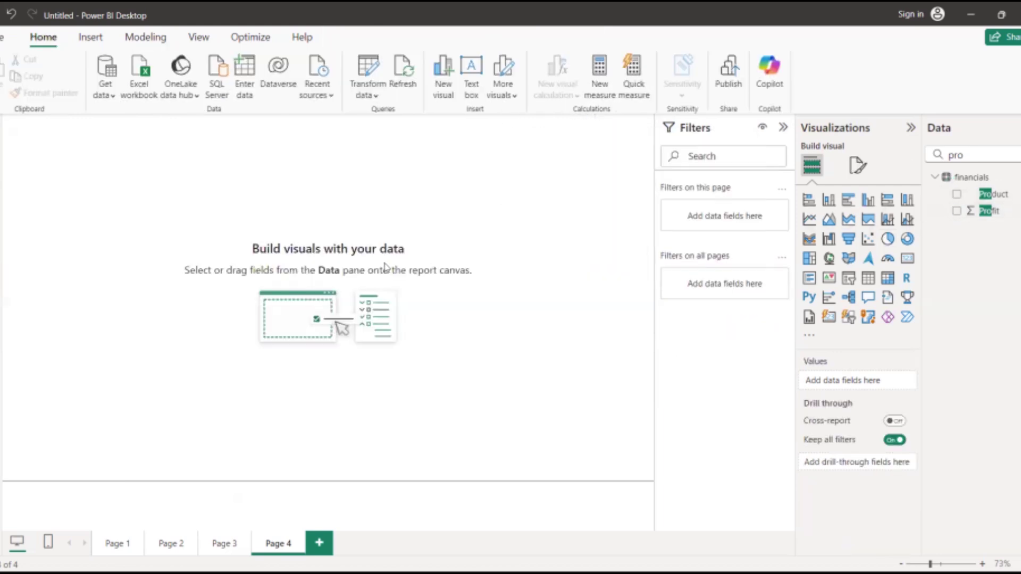
# Step: Insert a pie chart on Page 4 with Country as legend and Profit as values, and place it in the canvas's upper-right corner
pyautogui.click(1019, 154)
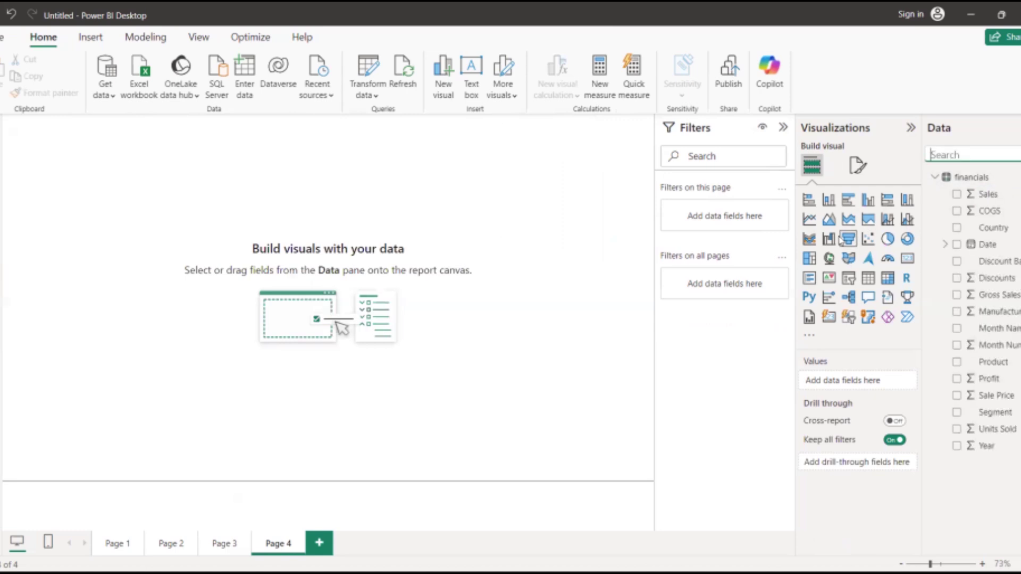
pyautogui.click(889, 242)
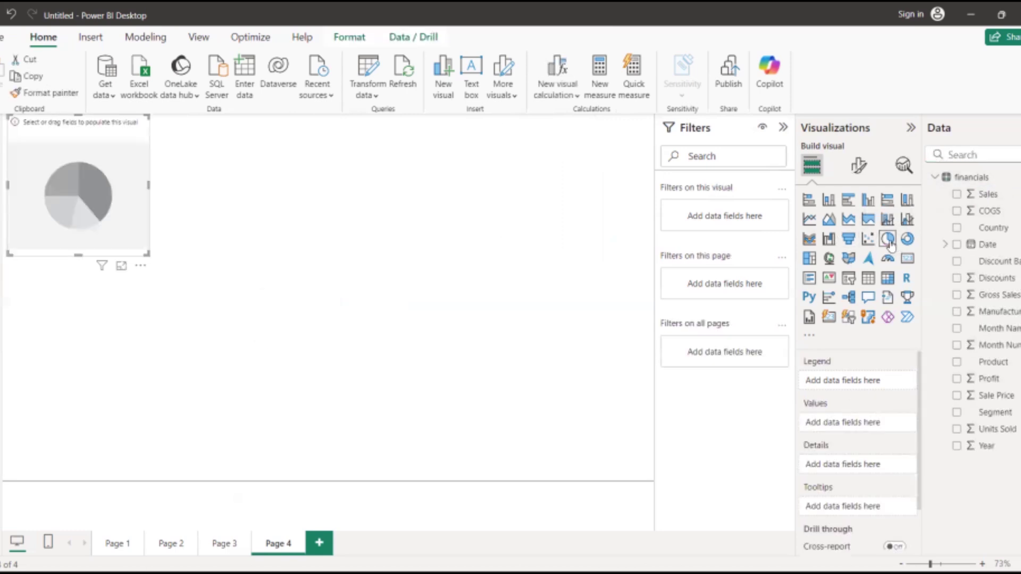
pyautogui.moveTo(76, 196); pyautogui.dragTo(322, 296)
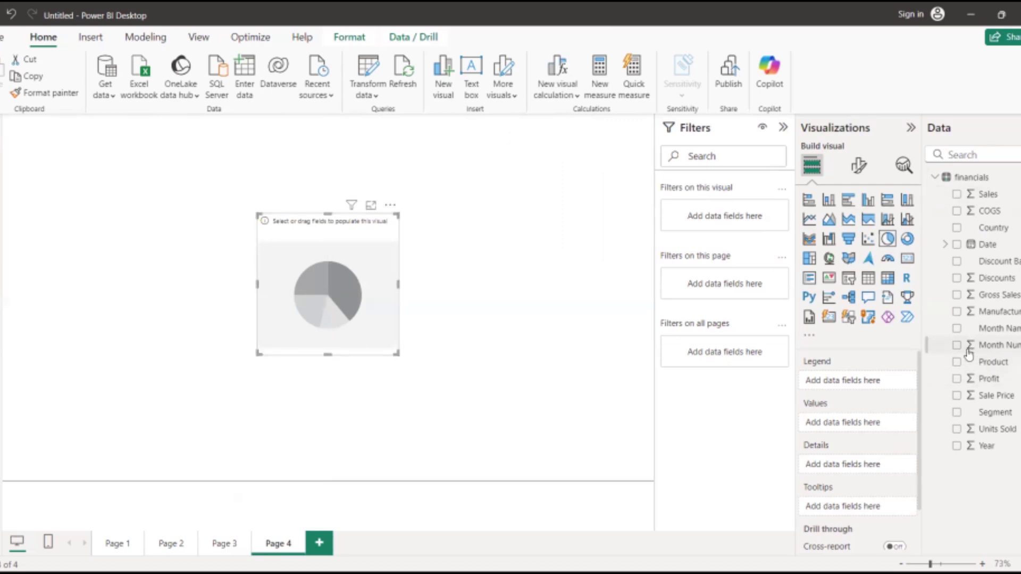
pyautogui.click(957, 228)
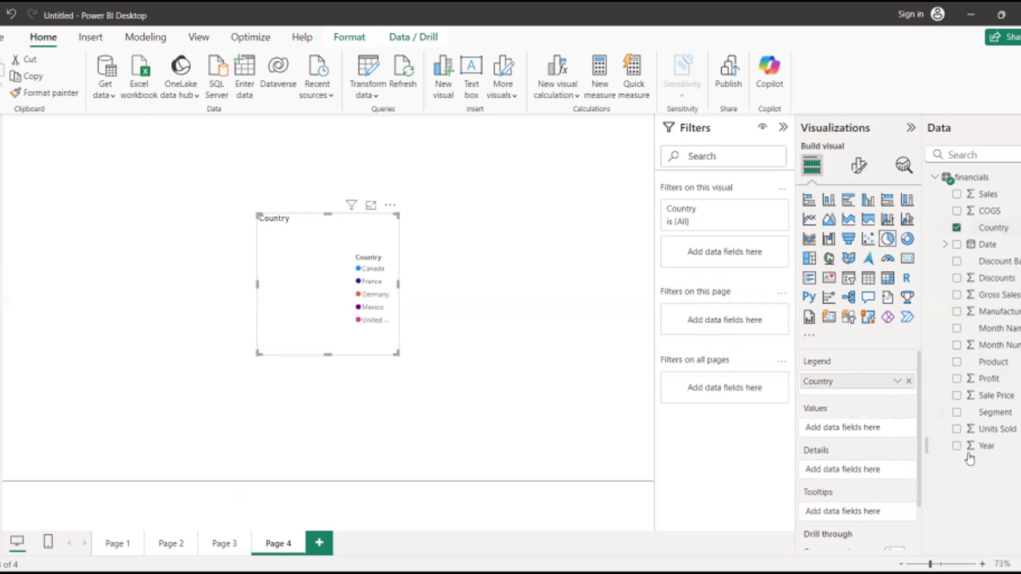
pyautogui.click(956, 379)
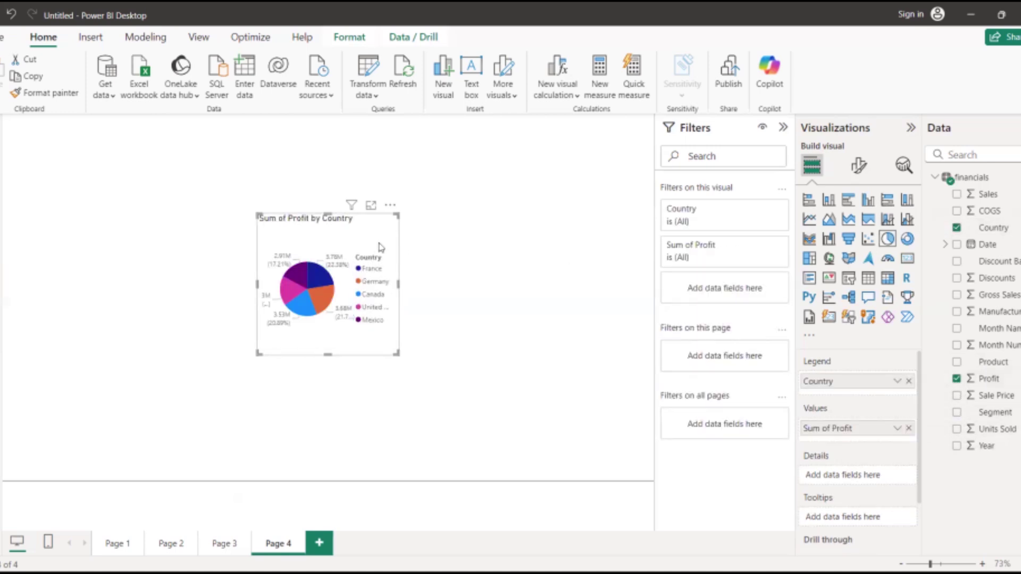
pyautogui.moveTo(370, 243); pyautogui.dragTo(625, 152)
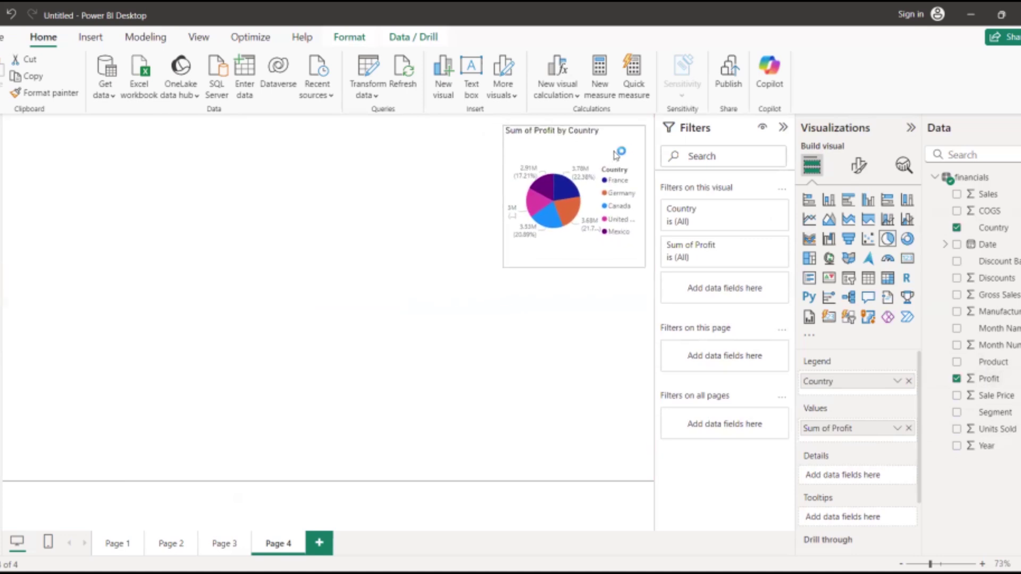
pyautogui.click(560, 388)
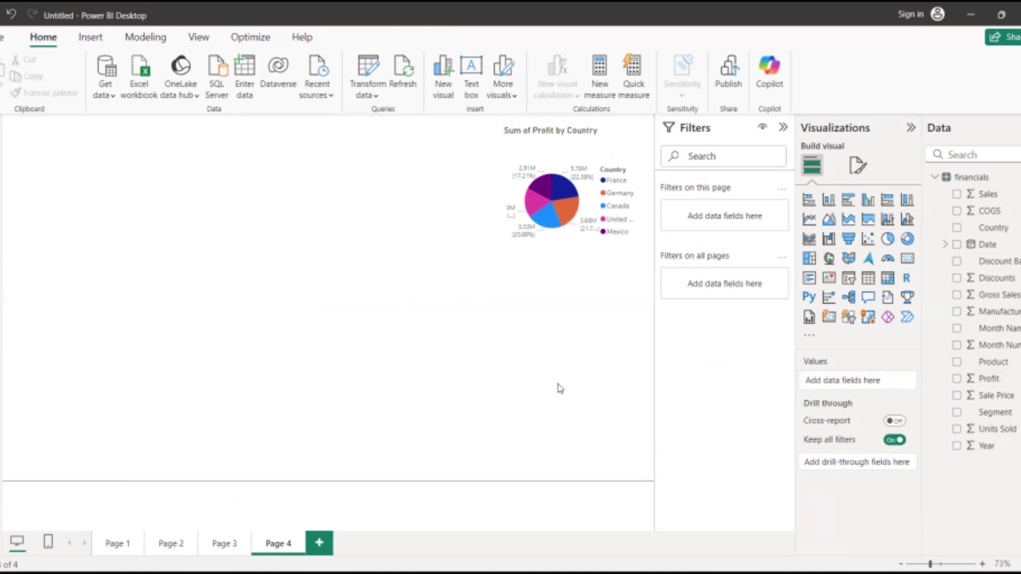
# Step: Insert a donut chart on Page 4 with Product as legend and Profit as values, placed directly below the pie chart
pyautogui.click(907, 242)
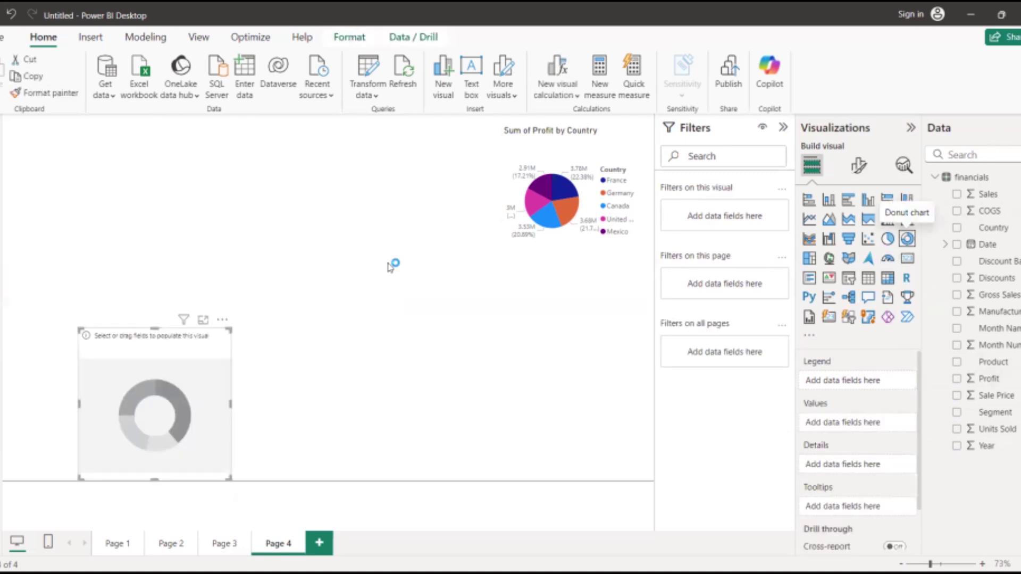
pyautogui.moveTo(176, 405); pyautogui.dragTo(585, 350)
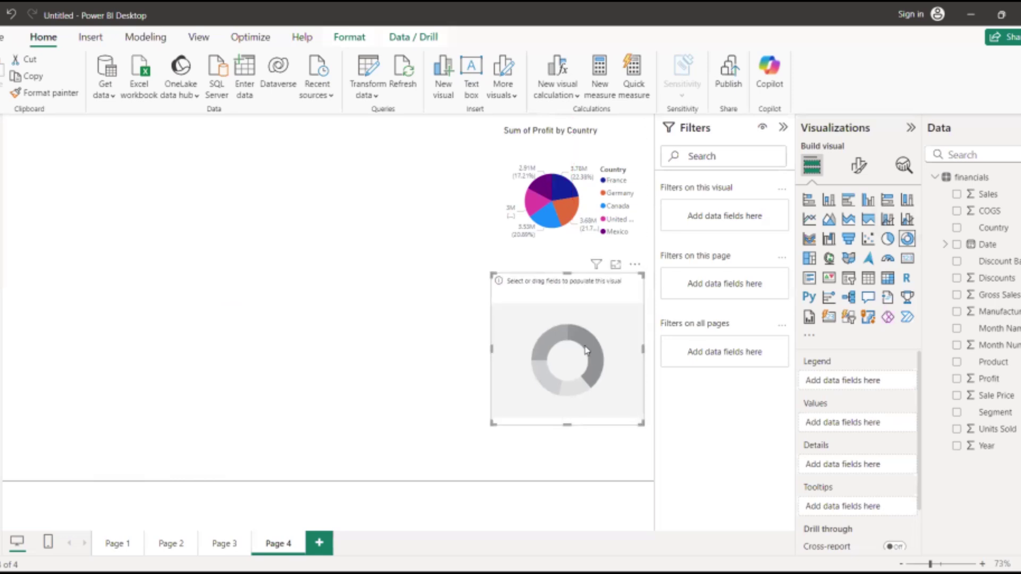
pyautogui.click(971, 154)
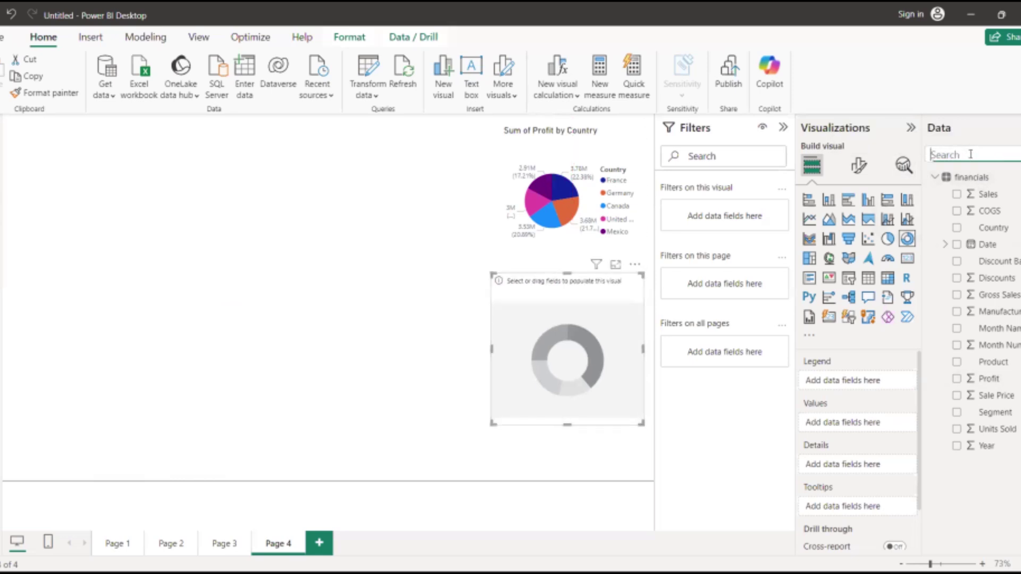
pyautogui.write('pro')
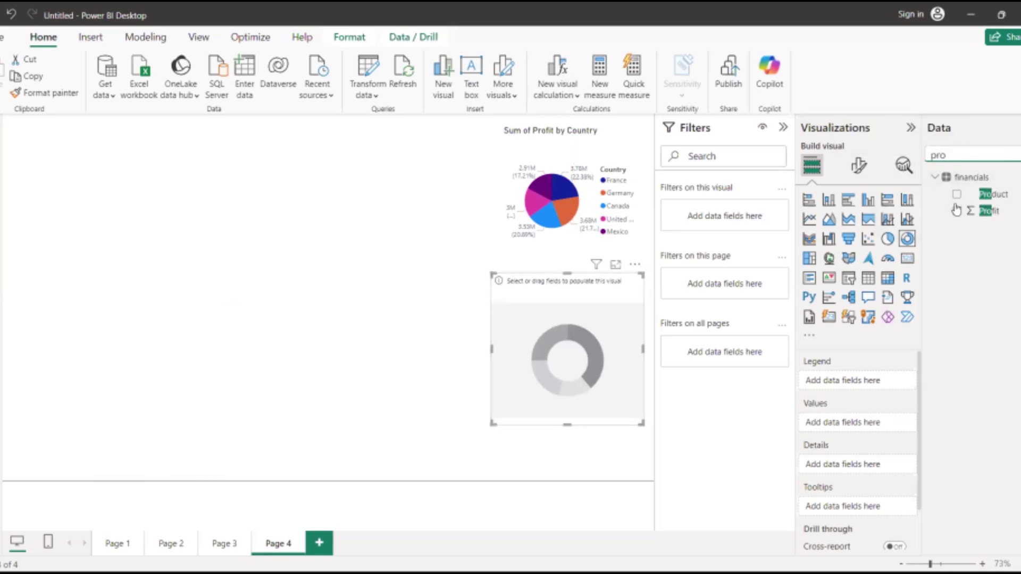
pyautogui.click(956, 194)
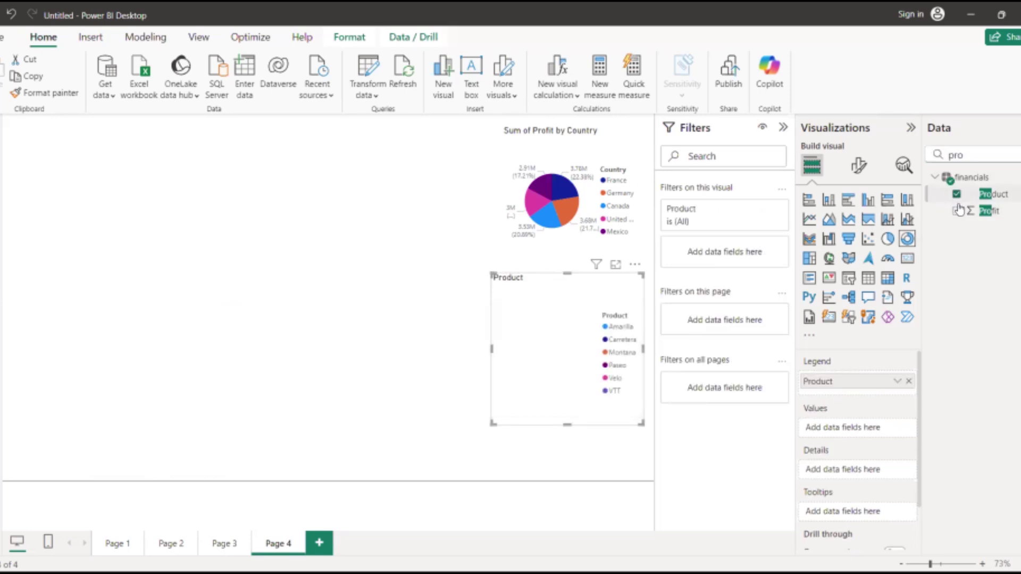
pyautogui.click(957, 212)
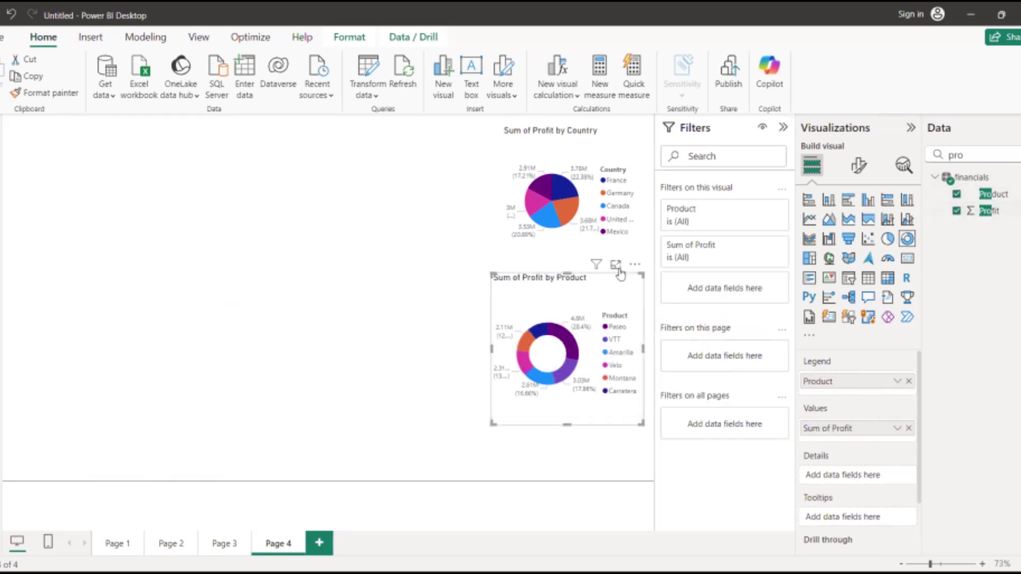
pyautogui.click(427, 313)
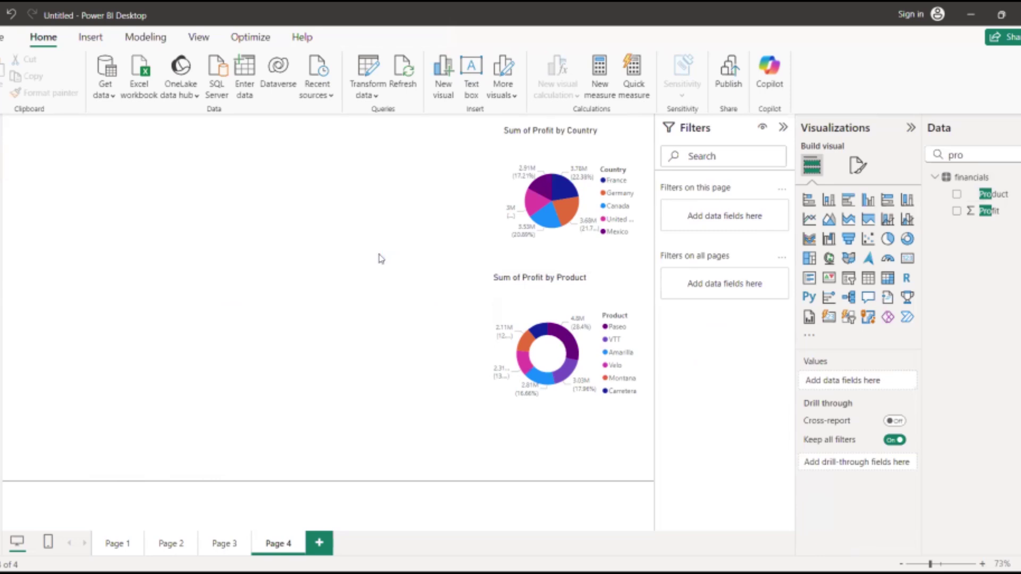
# Step: Insert a card showing Profit beside the pie chart, clearing the field search and searching again for "pro"
pyautogui.press('BackSpace')
pyautogui.press('BackSpace')
pyautogui.press('BackSpace')
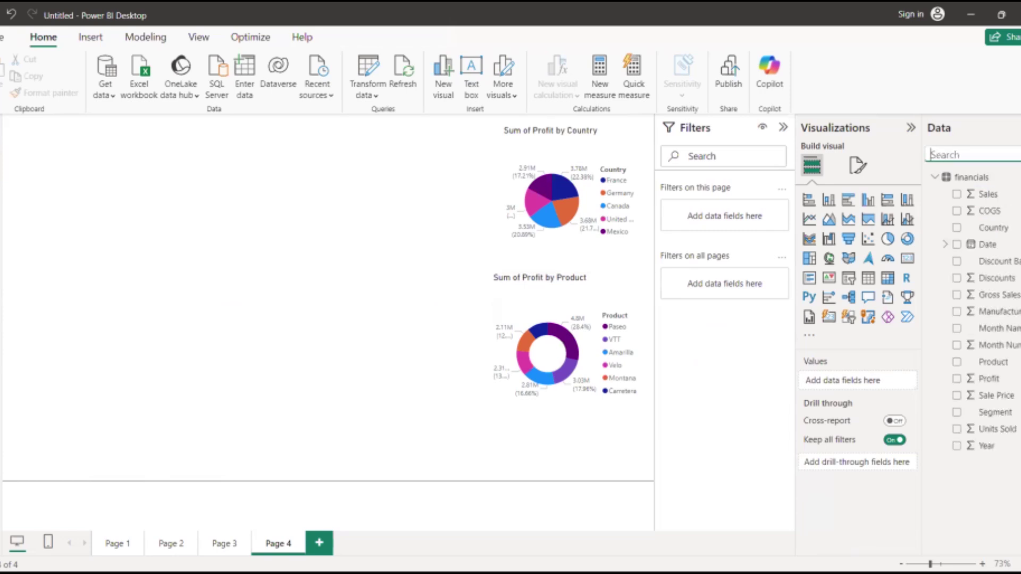
pyautogui.click(906, 261)
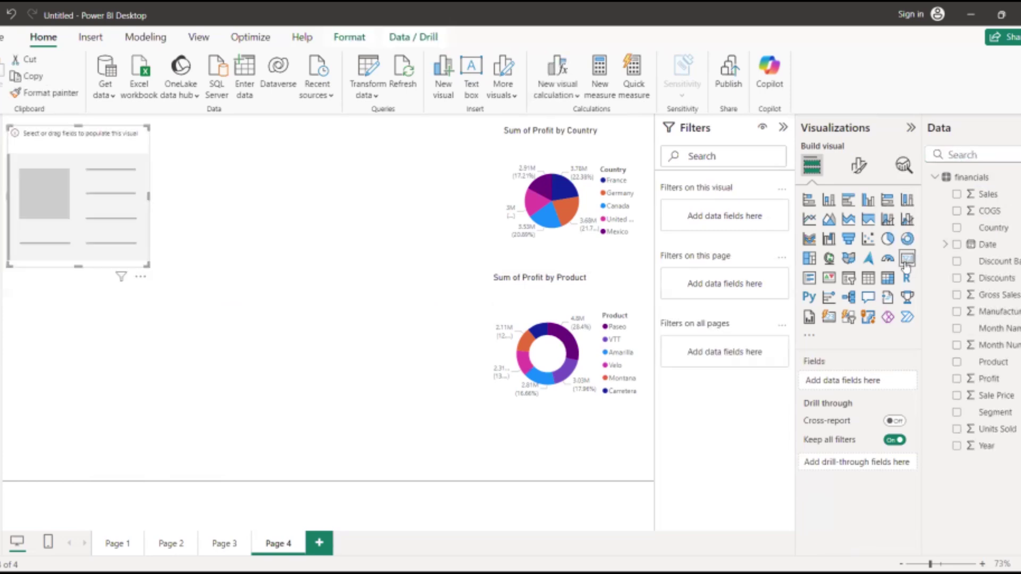
pyautogui.moveTo(98, 208); pyautogui.dragTo(408, 195)
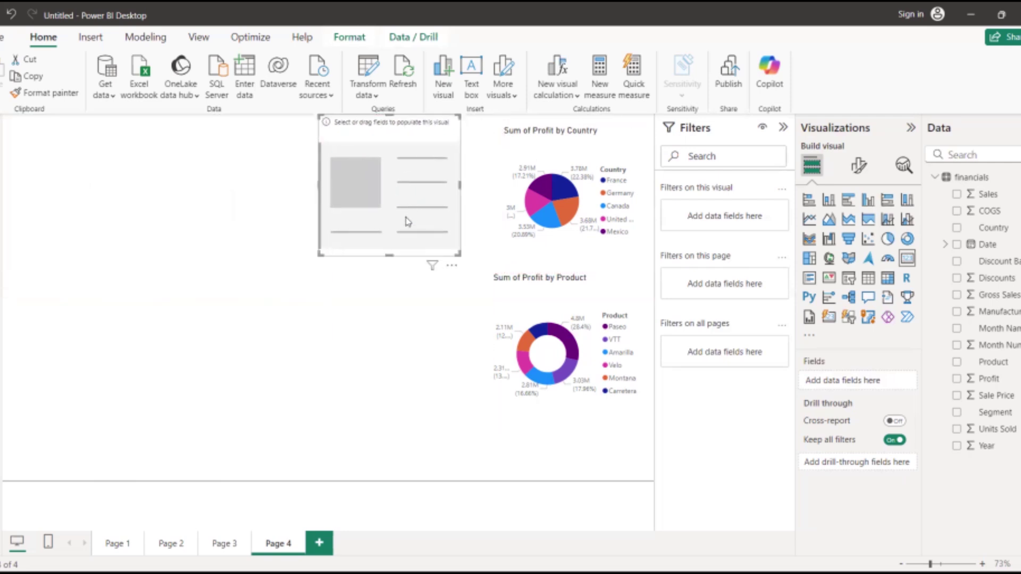
pyautogui.click(955, 154)
pyautogui.write('pro')
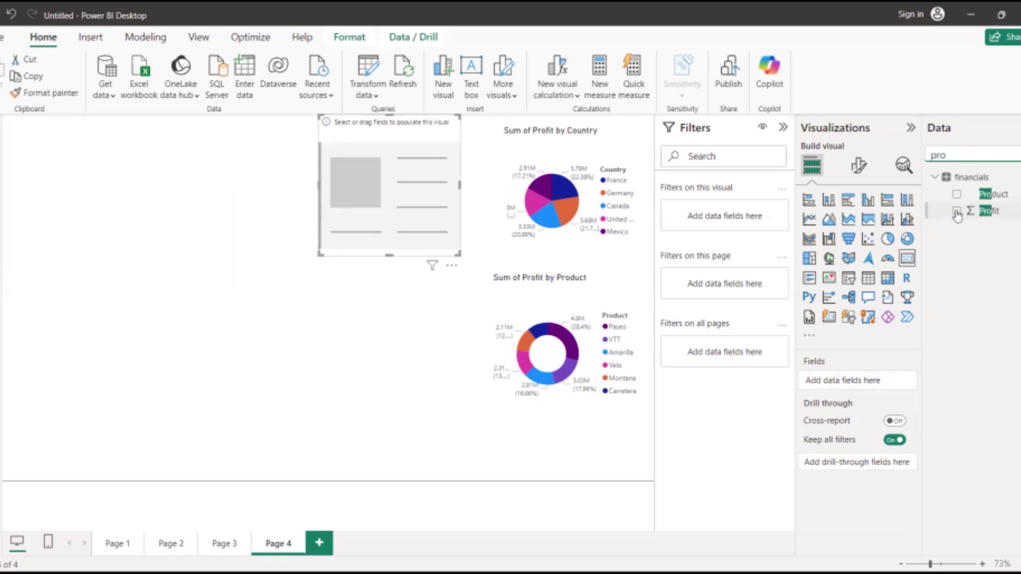
pyautogui.click(957, 211)
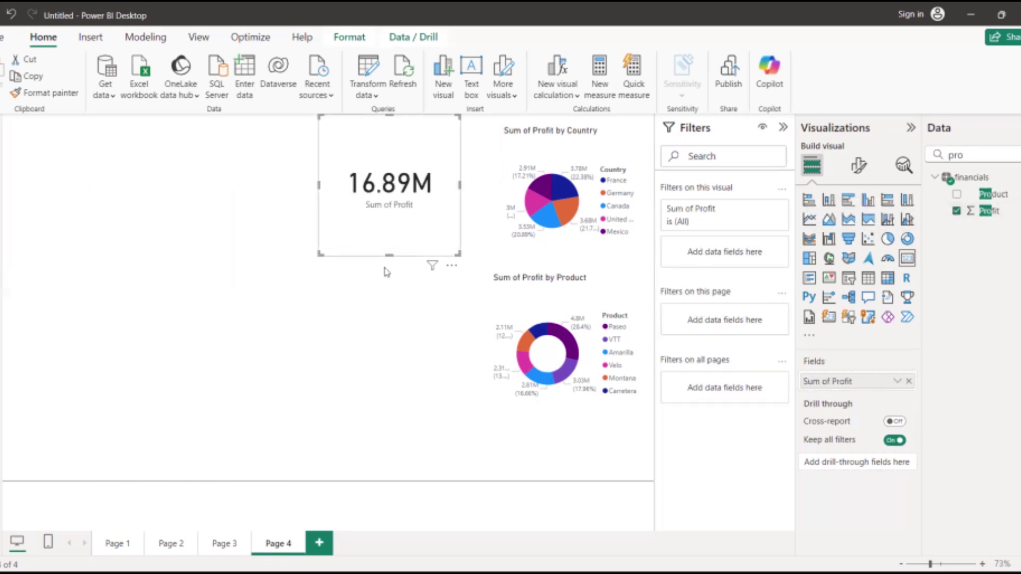
# Step: Reduce the height of the Profit card and shift it slightly down beside the pie chart
pyautogui.moveTo(389, 256); pyautogui.dragTo(389, 219)
pyautogui.moveTo(389, 170)
pyautogui.mouseDown()
pyautogui.moveTo(379, 193)
pyautogui.moveTo(387, 188)
pyautogui.mouseUp()
pyautogui.click(275, 268)
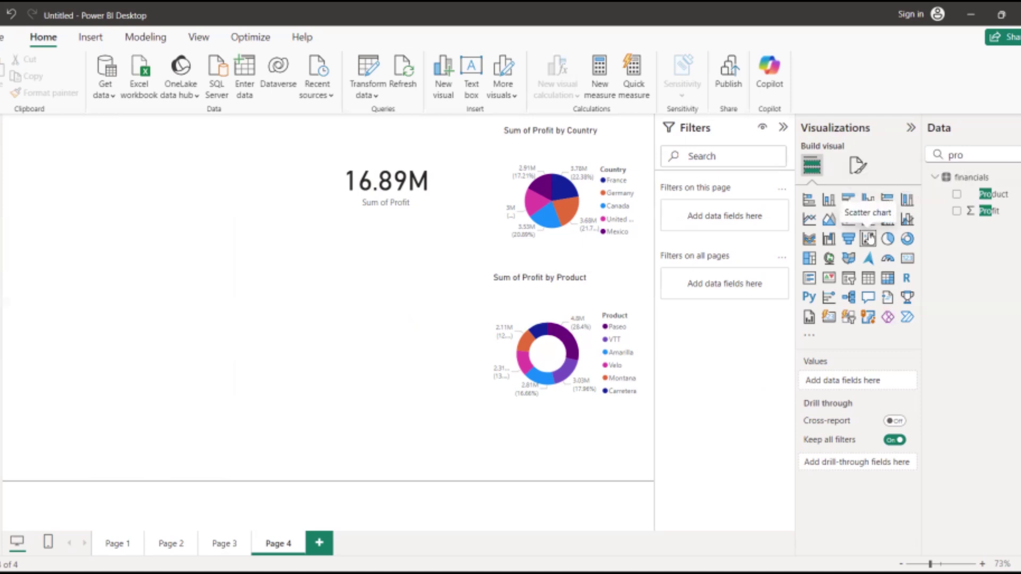
# Step: Insert a slicer below the Profit card and assign it the Segment field, found by searching for "seg"
pyautogui.click(849, 282)
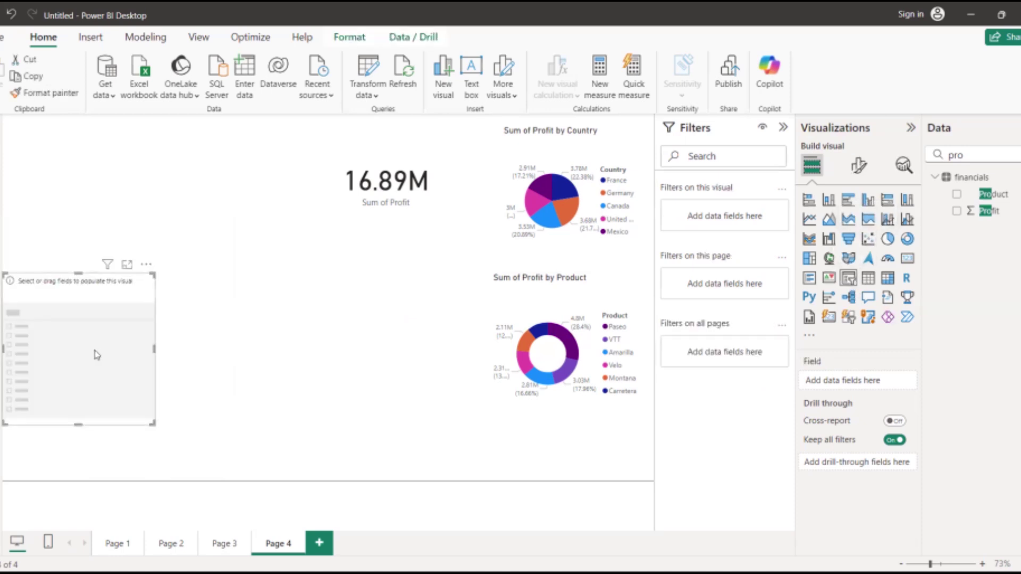
pyautogui.moveTo(96, 353); pyautogui.dragTo(409, 320)
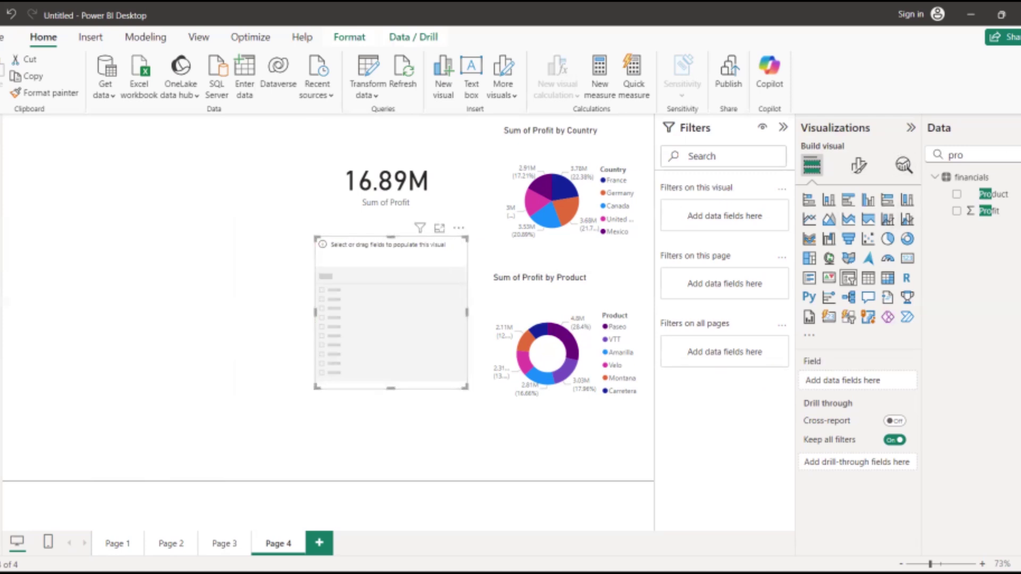
pyautogui.click(1018, 155)
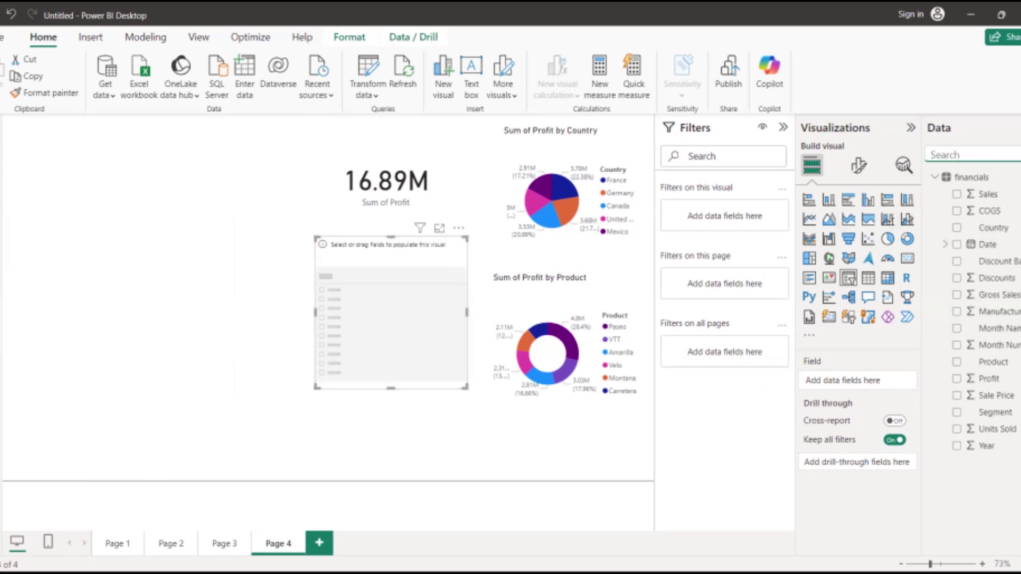
pyautogui.click(985, 154)
pyautogui.write('seg')
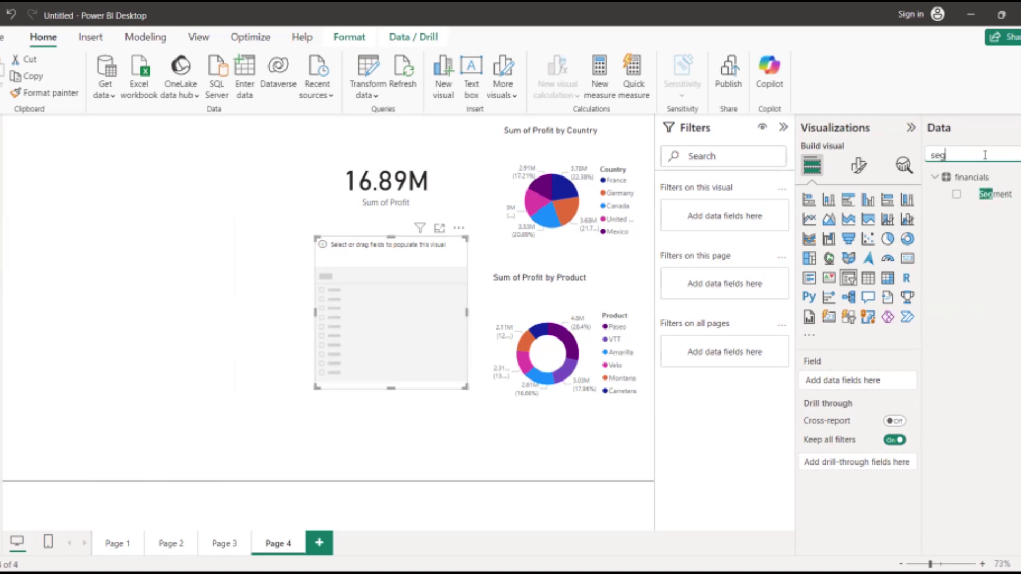
pyautogui.click(956, 194)
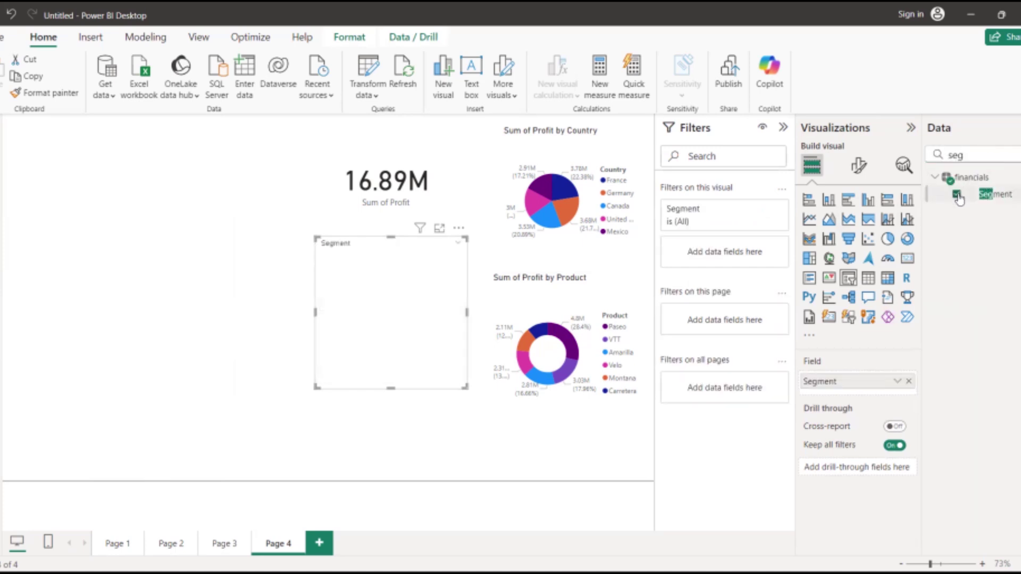
# Step: Move the Segment slicer to the other side of the Profit card from the pie chart and shorten it to fit its options
pyautogui.moveTo(432, 313); pyautogui.dragTo(271, 209)
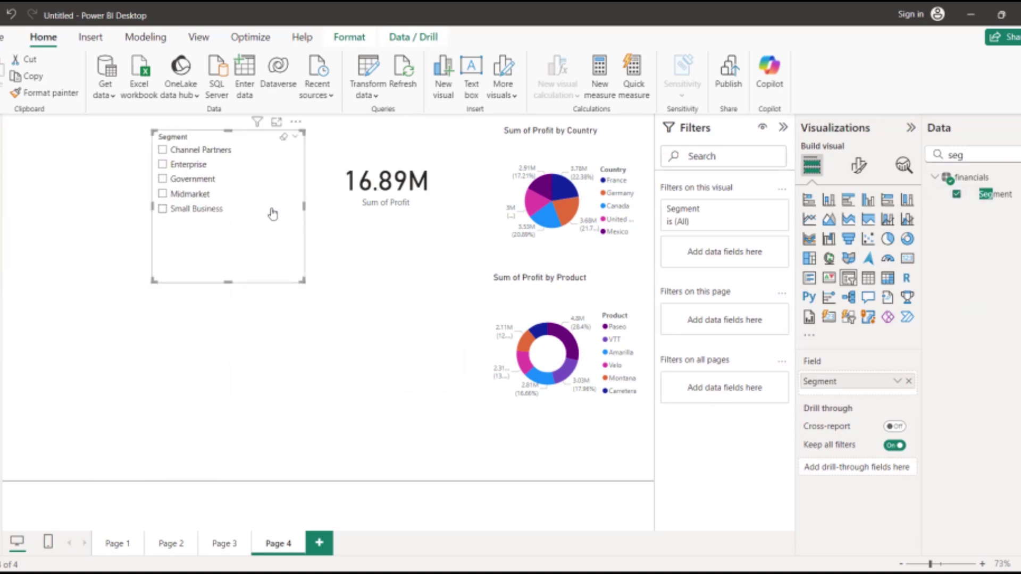
pyautogui.moveTo(223, 277); pyautogui.dragTo(225, 226)
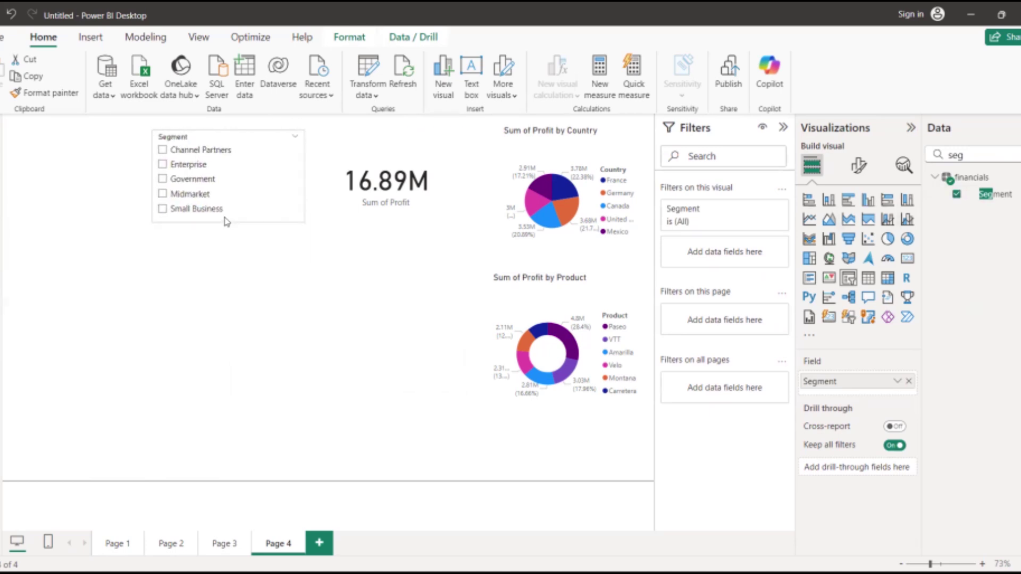
pyautogui.moveTo(273, 182); pyautogui.dragTo(261, 181)
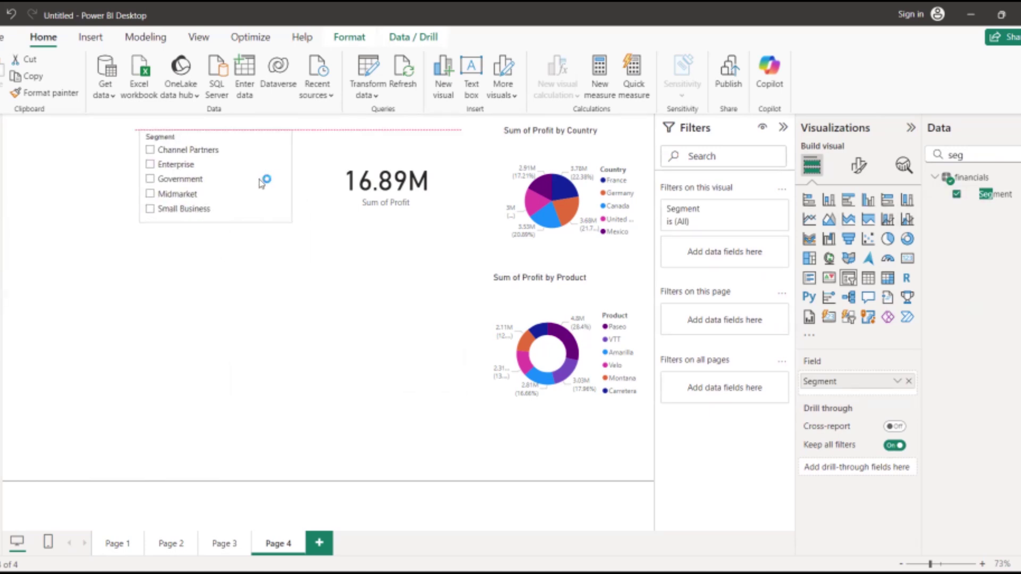
pyautogui.click(330, 368)
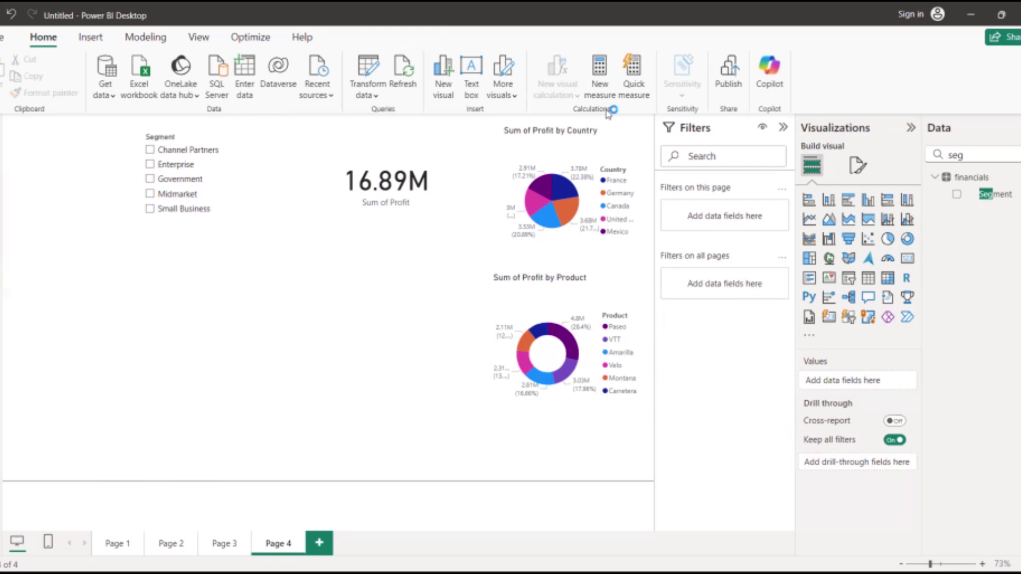
# Step: Try filtering the page by Small Business in the Segment slicer and clear that selection again
pyautogui.click(223, 207)
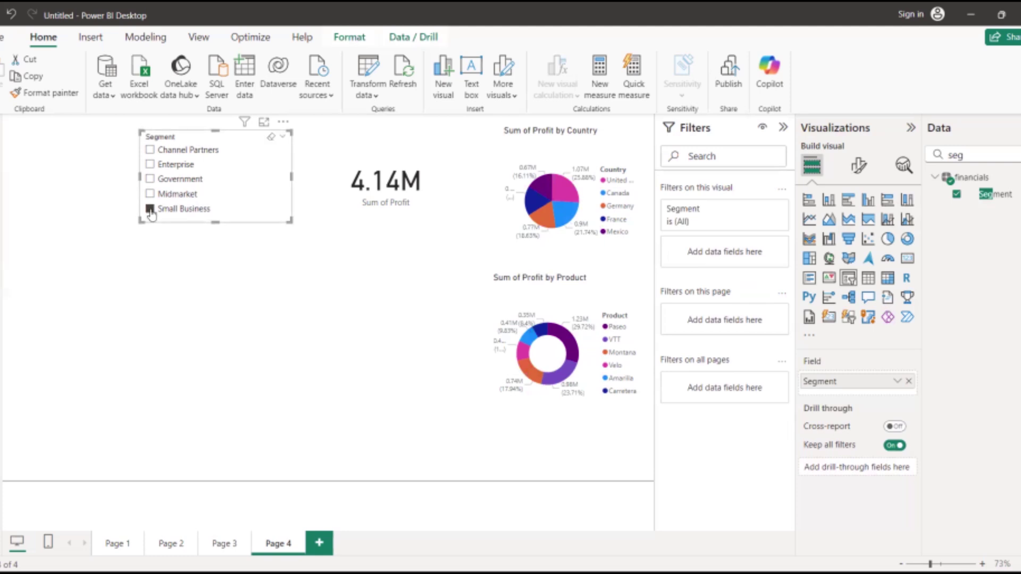
pyautogui.click(150, 209)
pyautogui.click(211, 346)
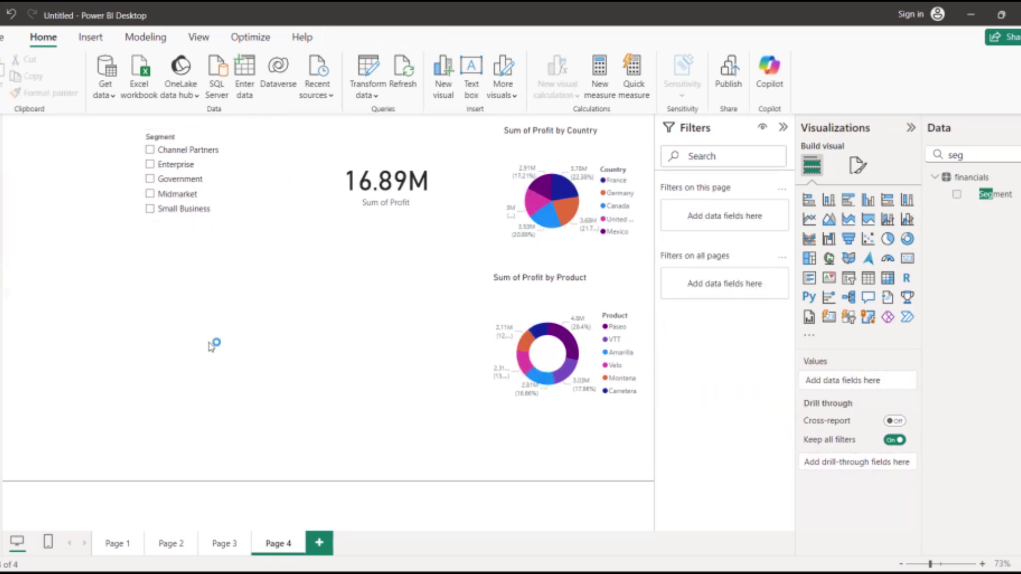
# Step: Filter the page by Government in the Segment slicer, and shorten and slightly reposition the slicer
pyautogui.click(250, 181)
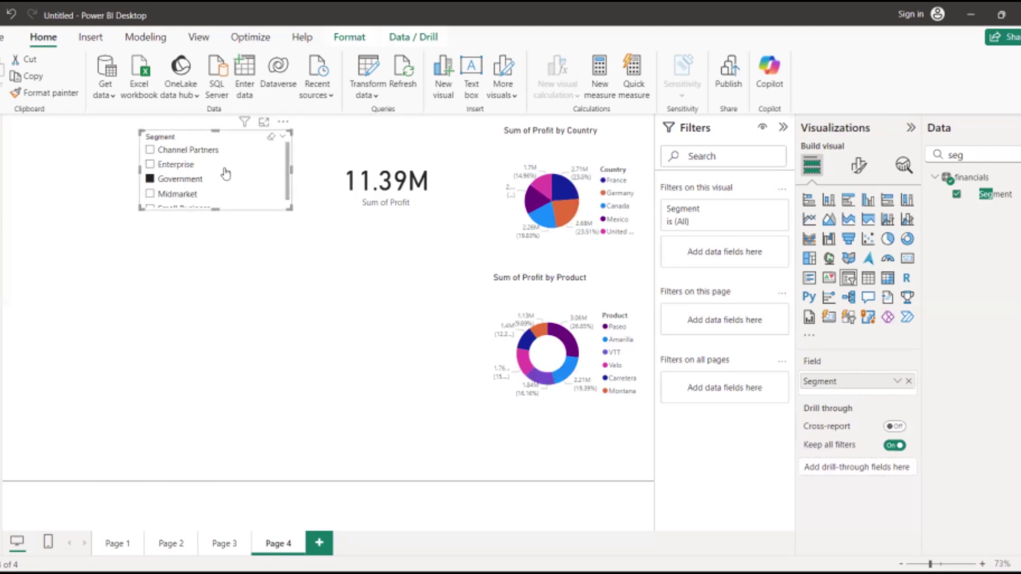
pyautogui.moveTo(222, 175); pyautogui.dragTo(222, 176)
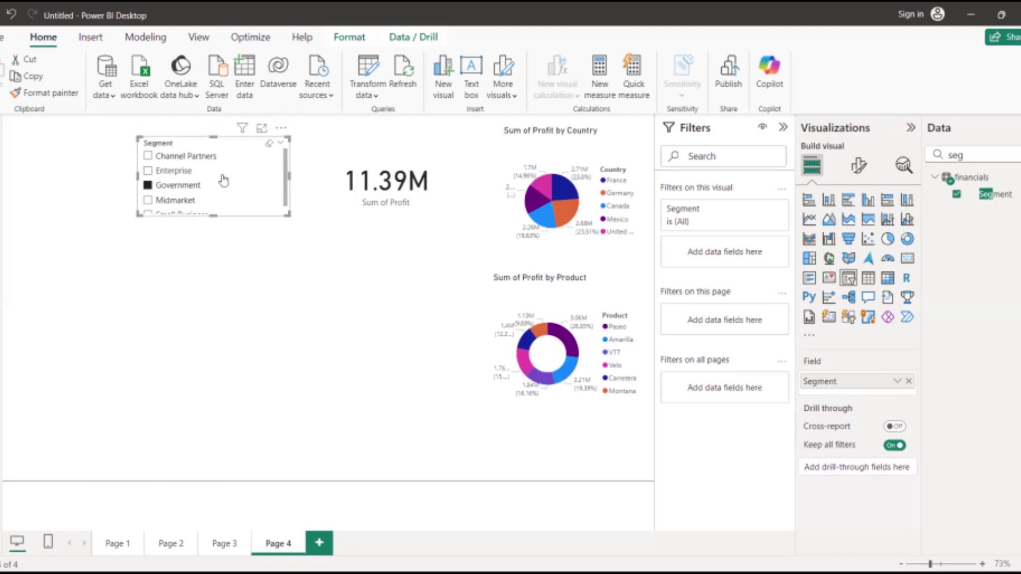
pyautogui.click(291, 382)
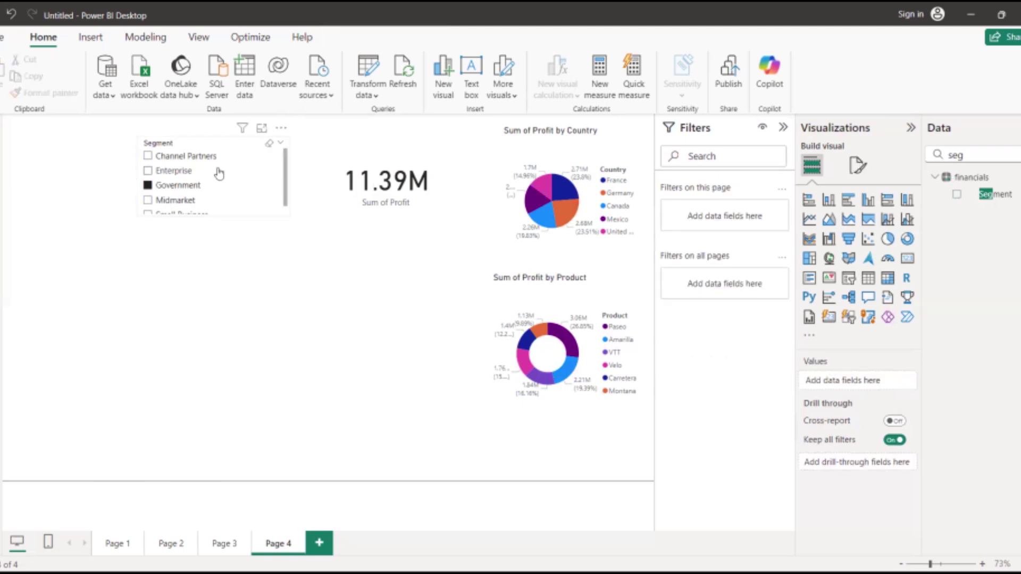
# Step: Filter the page by Channel Partners, inspect Canada's slice in the pie chart, and switch the Segment slicer to Enterprise
pyautogui.click(149, 158)
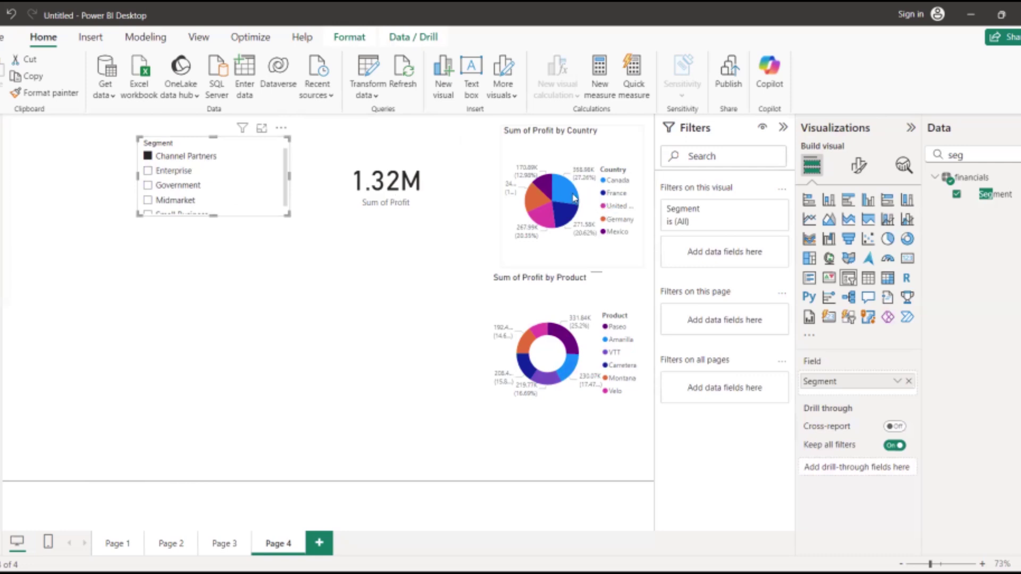
pyautogui.moveTo(565, 194)
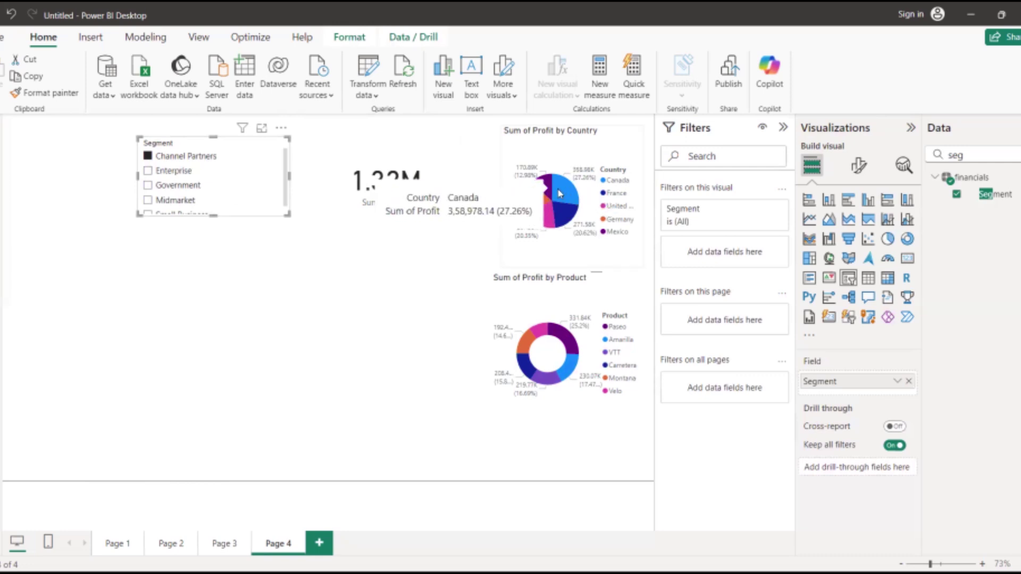
pyautogui.moveTo(556, 330)
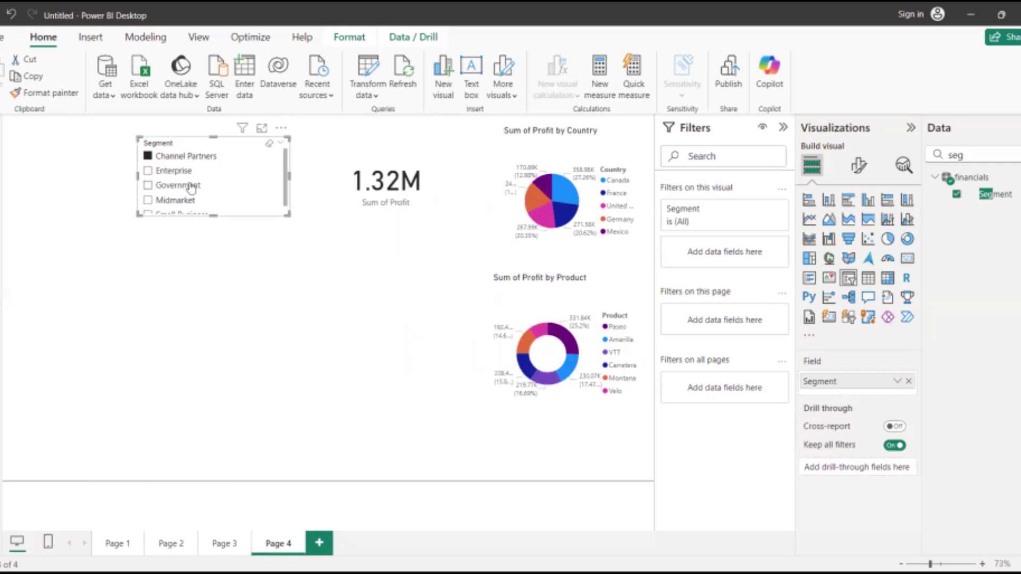
pyautogui.click(149, 171)
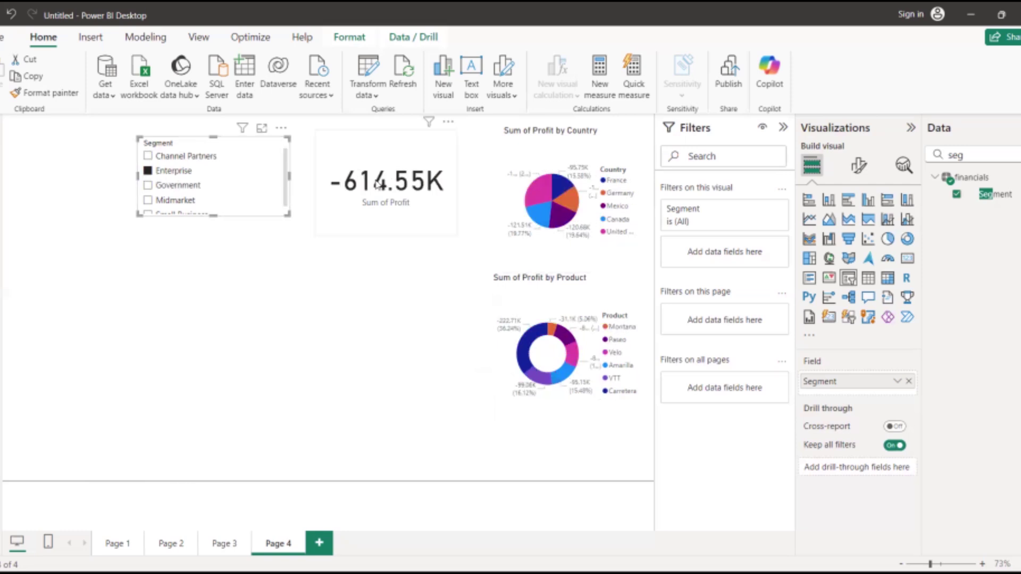
pyautogui.click(371, 286)
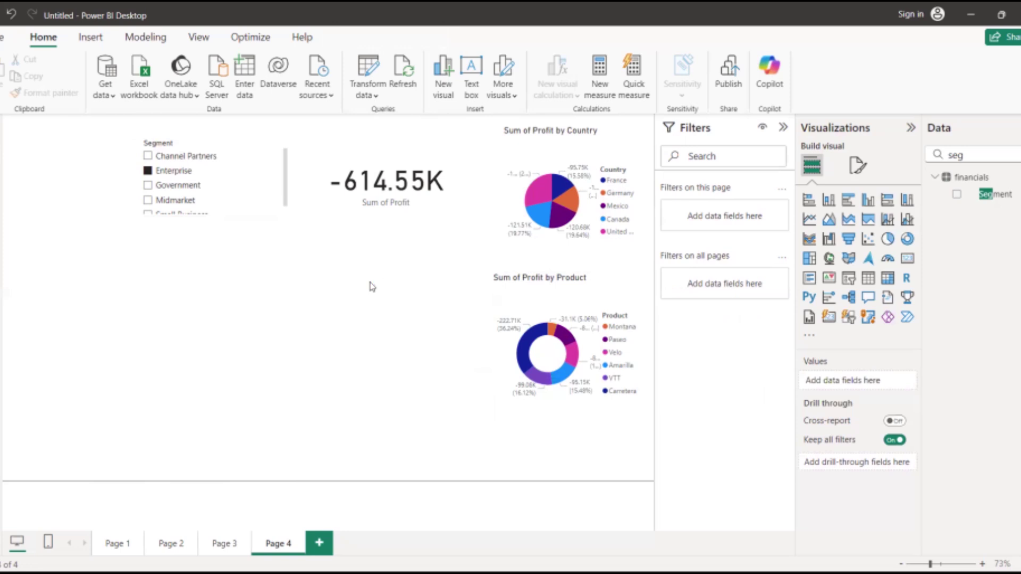
# Step: Check the Profit card and open the financials table's underlying data rows
pyautogui.click(398, 201)
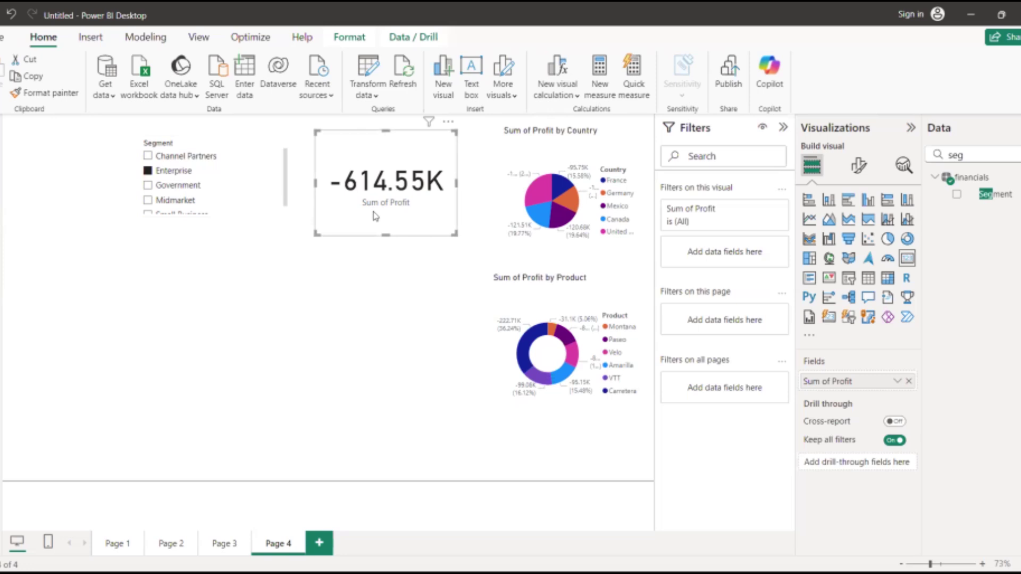
pyautogui.click(308, 293)
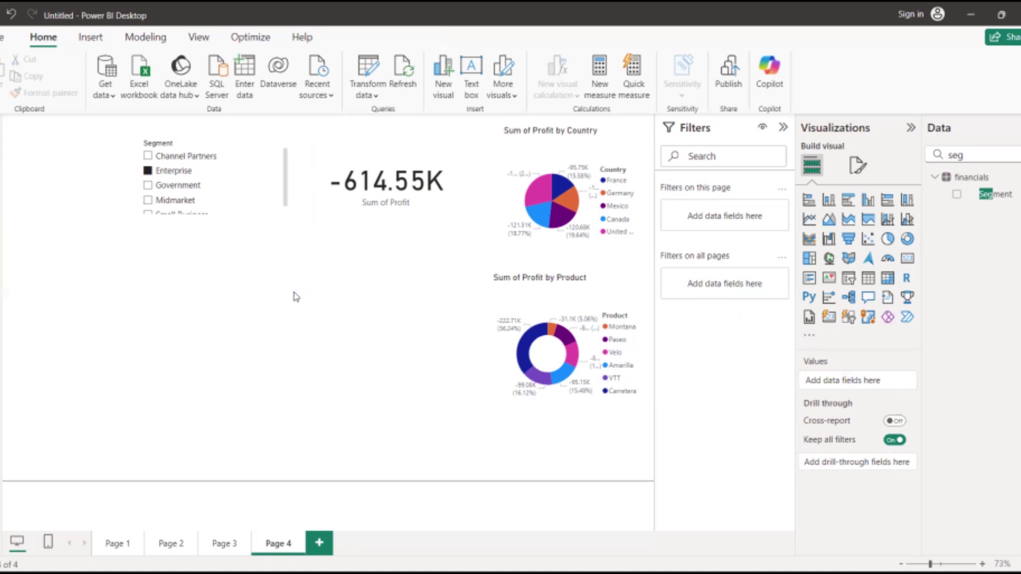
pyautogui.click(3, 153)
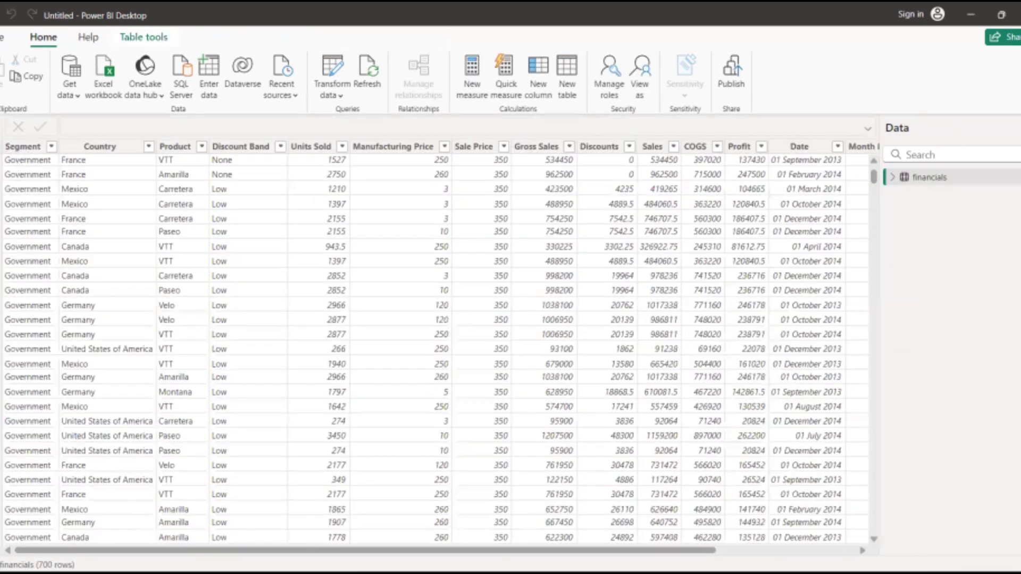
# Step: Look through the remaining columns of the financials table as far as Year and return to the report page
pyautogui.moveTo(337, 555); pyautogui.dragTo(452, 553)
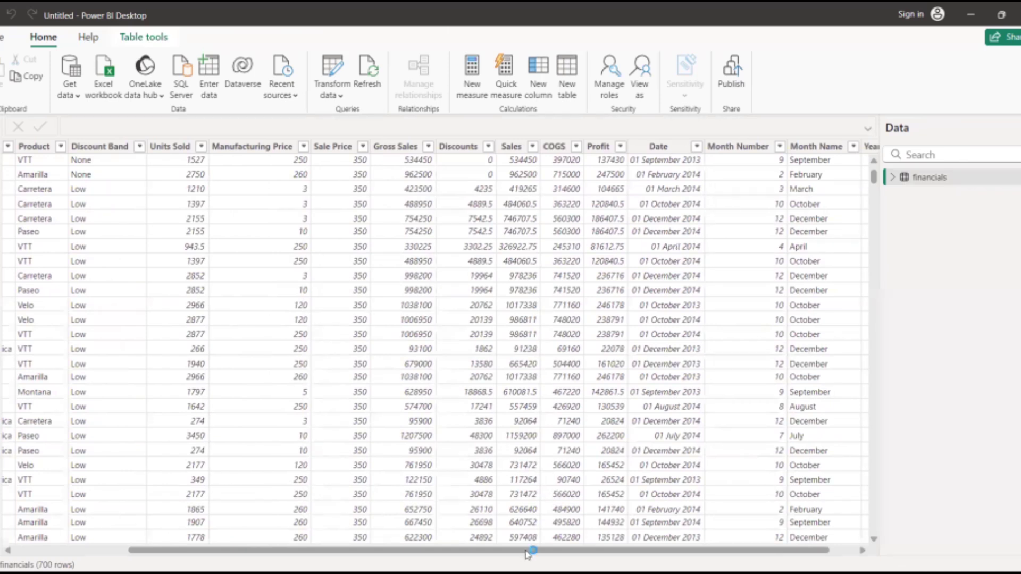
pyautogui.moveTo(531, 554); pyautogui.dragTo(627, 553)
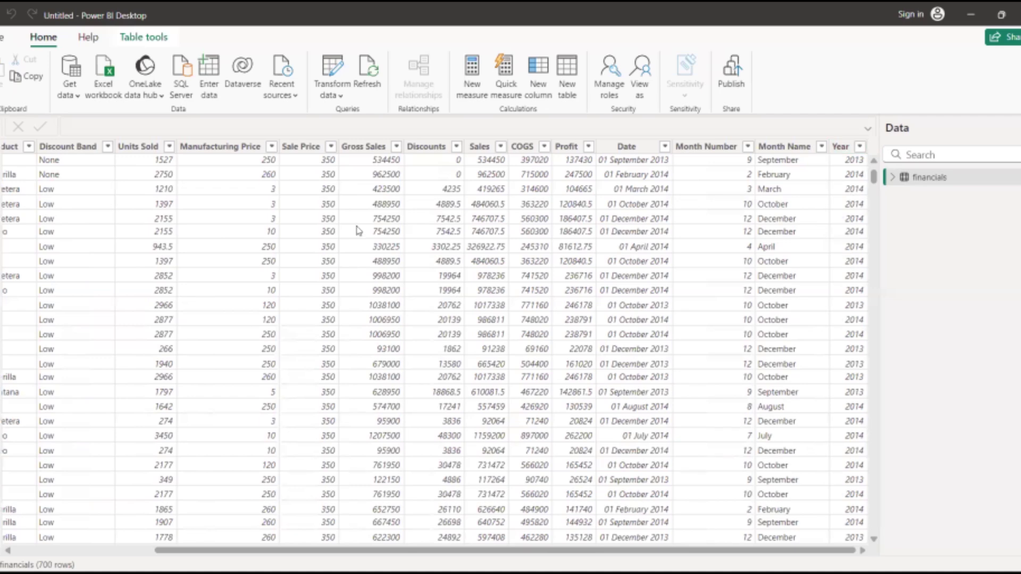
pyautogui.click(4, 129)
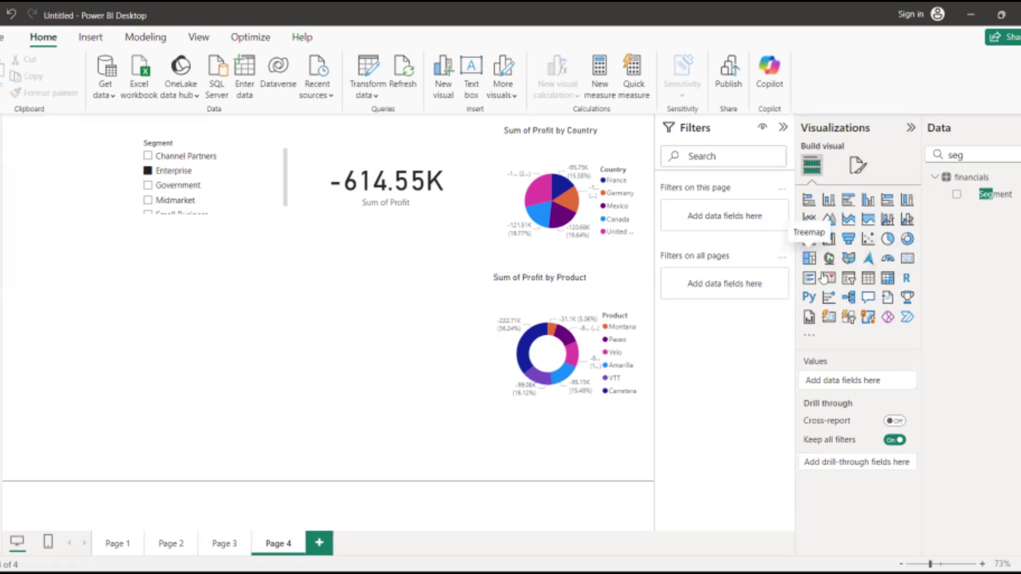
# Step: Add an empty slicer to Page 4, shrink it, and place it beside the Segment slicer
pyautogui.click(849, 279)
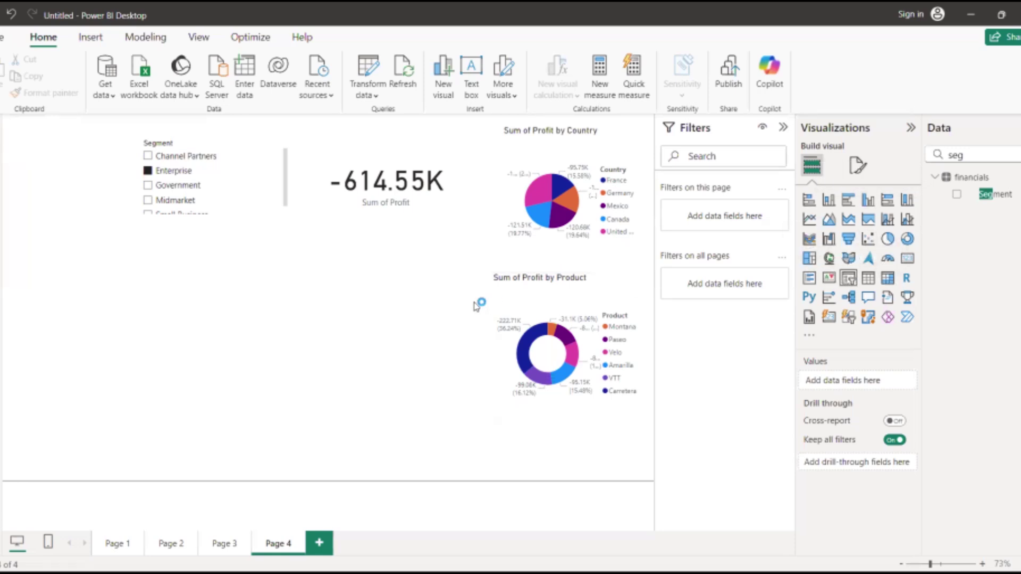
pyautogui.click(849, 279)
pyautogui.moveTo(131, 347); pyautogui.dragTo(94, 262)
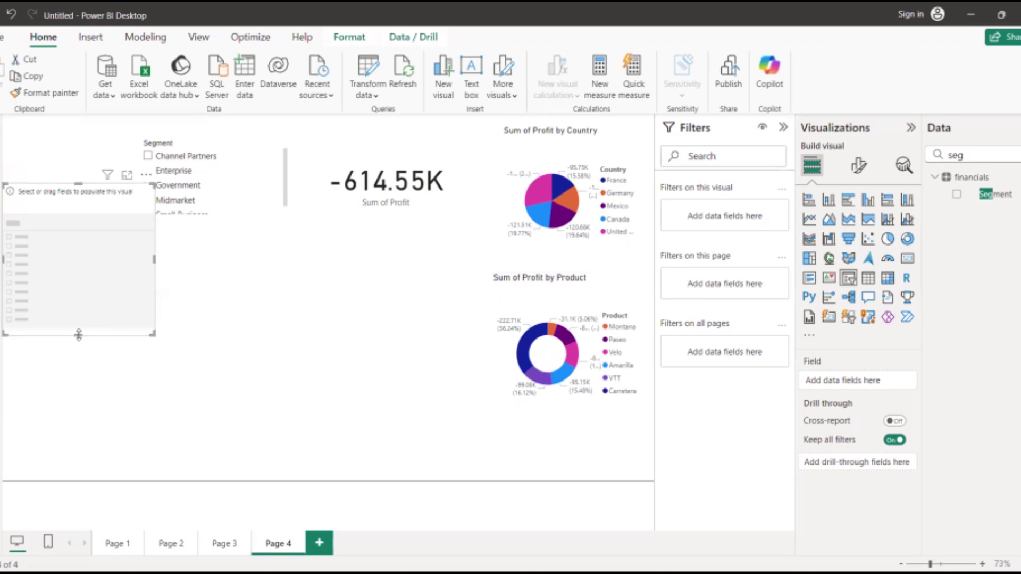
pyautogui.moveTo(79, 334); pyautogui.dragTo(53, 241)
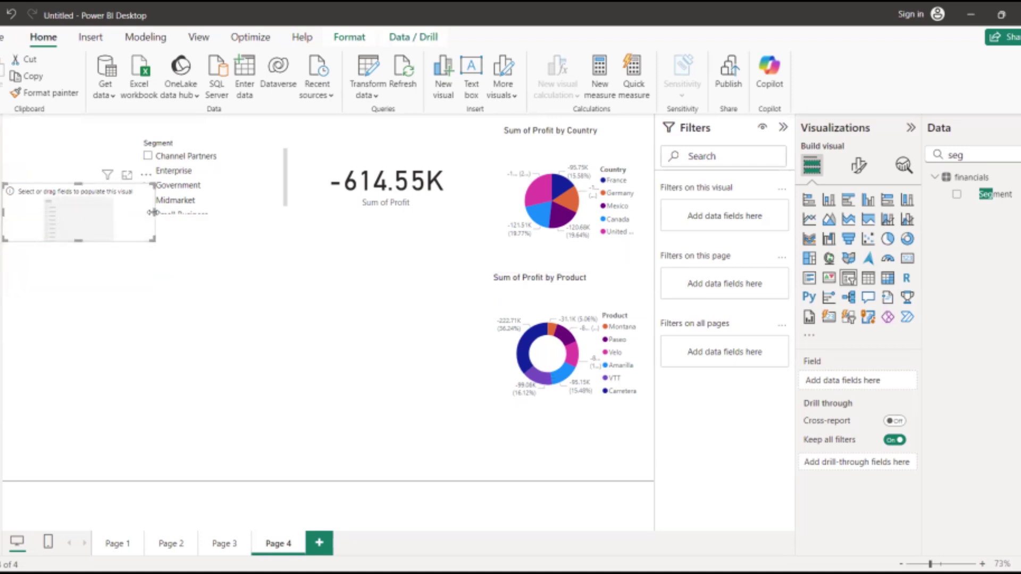
pyautogui.moveTo(153, 212); pyautogui.dragTo(126, 212)
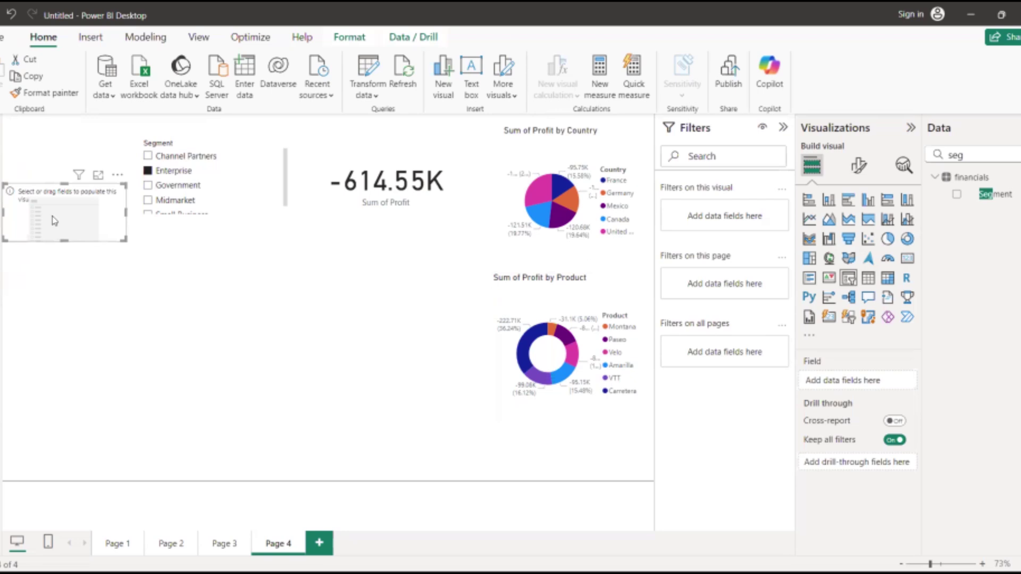
pyautogui.moveTo(53, 220); pyautogui.dragTo(59, 175)
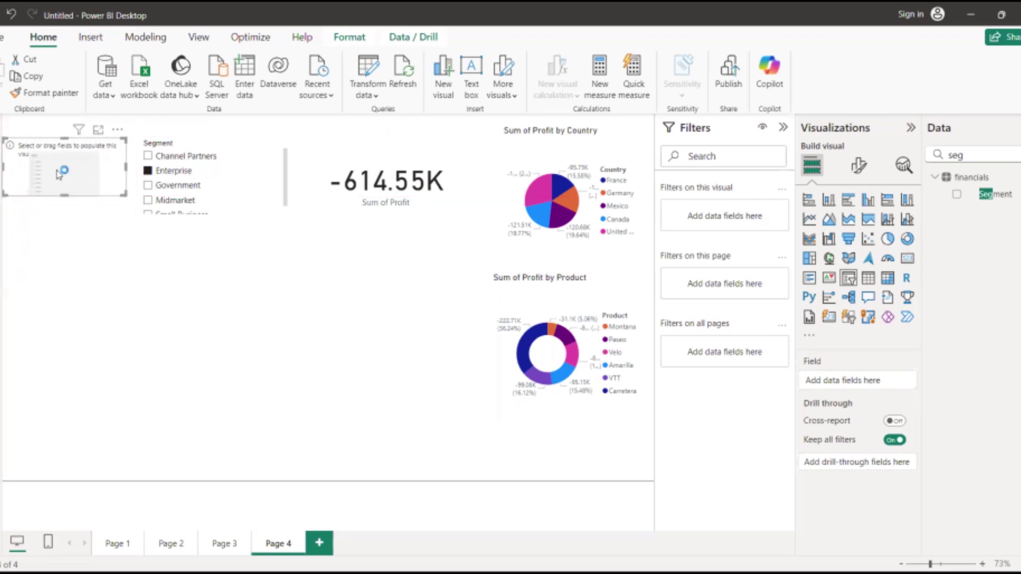
pyautogui.moveTo(63, 196); pyautogui.dragTo(64, 216)
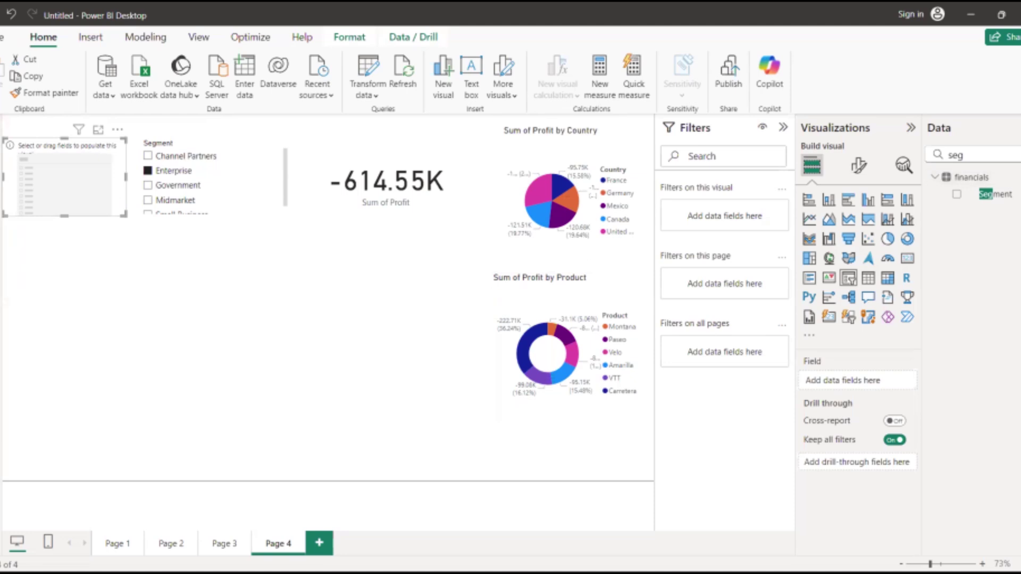
# Step: Find the Year field in the financials table and assign it to the new slicer
pyautogui.click(1019, 154)
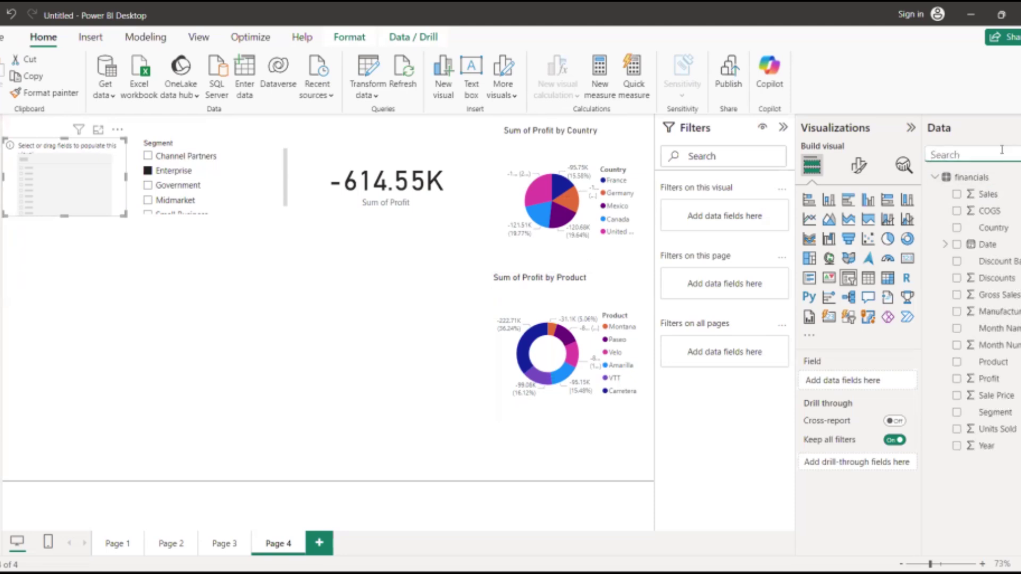
pyautogui.write('yee')
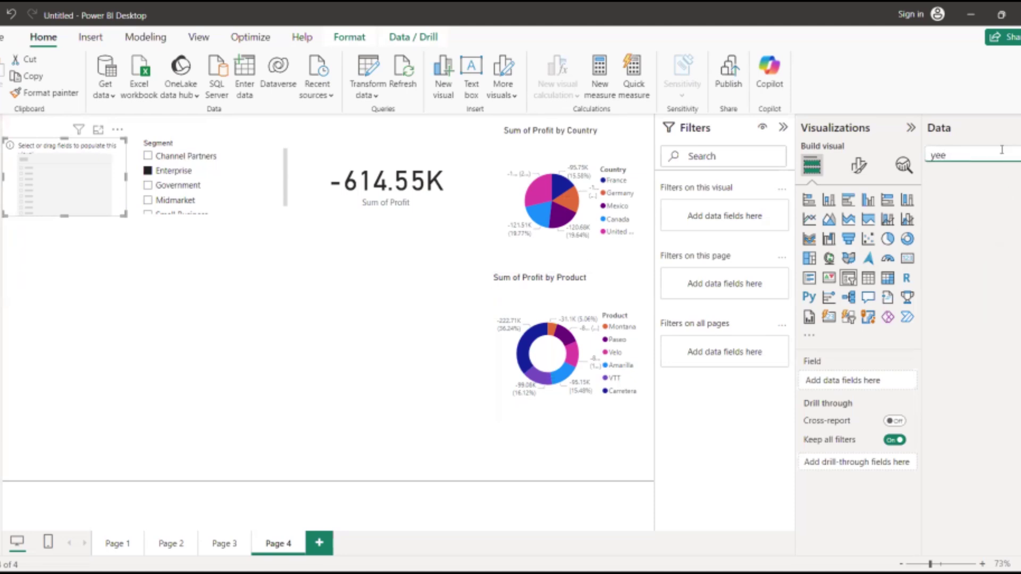
pyautogui.press('BackSpace')
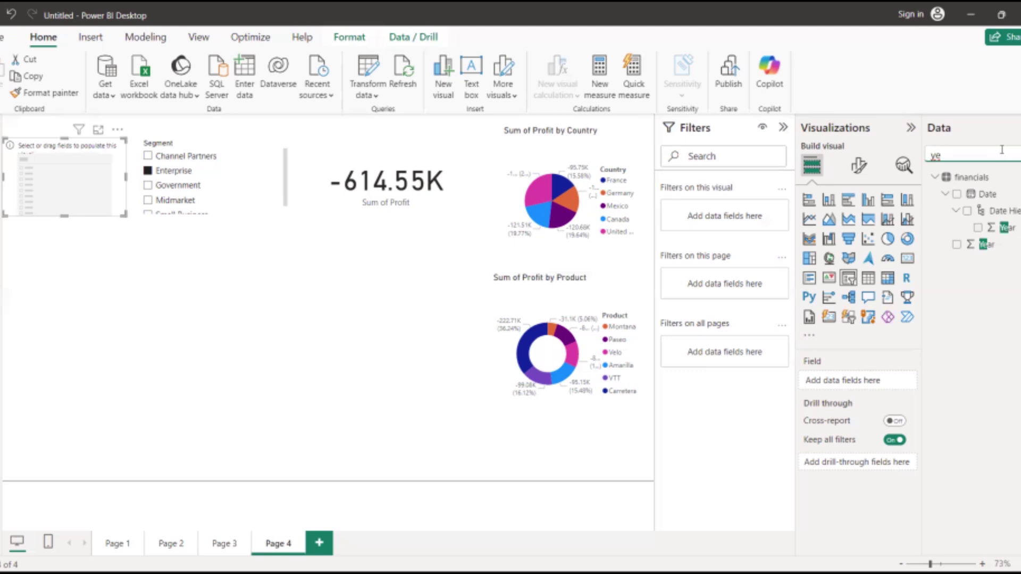
pyautogui.press('BackSpace')
pyautogui.press('BackSpace')
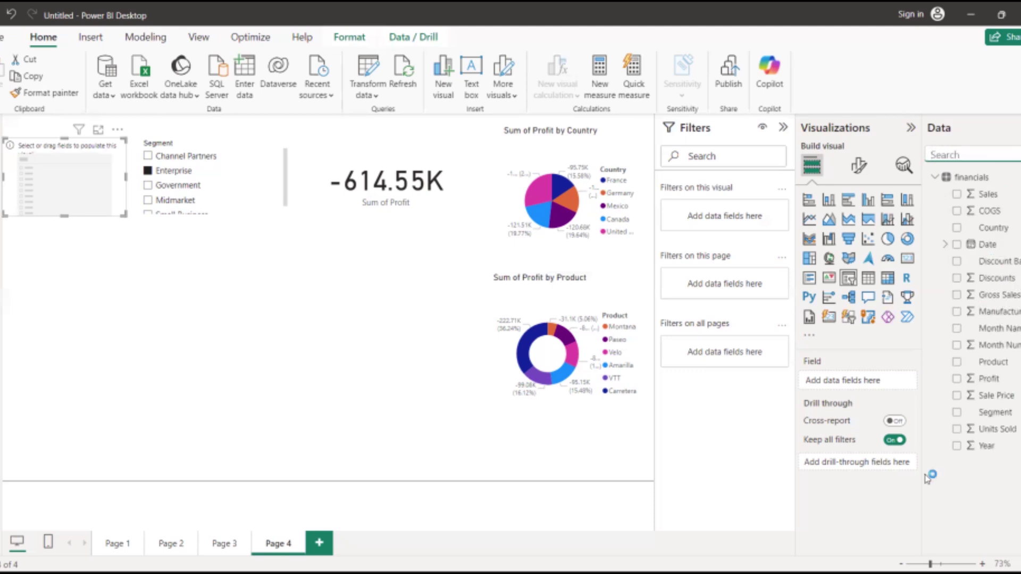
pyautogui.click(957, 447)
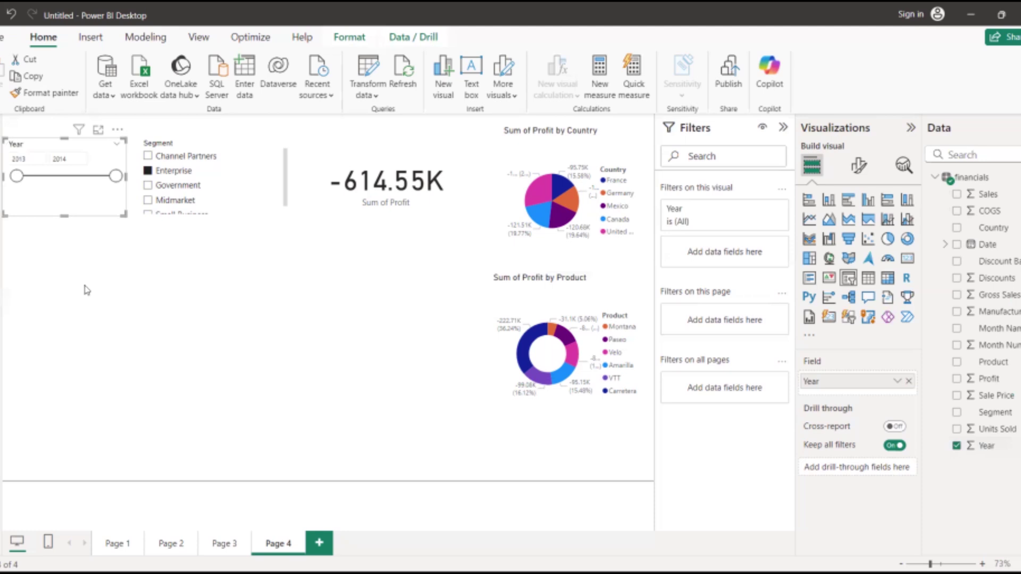
# Step: Try limiting the Year slicer to 2013 only, and restore its full 2013 to 2014 range
pyautogui.click(57, 159)
pyautogui.click(27, 159)
pyautogui.doubleClick(28, 159)
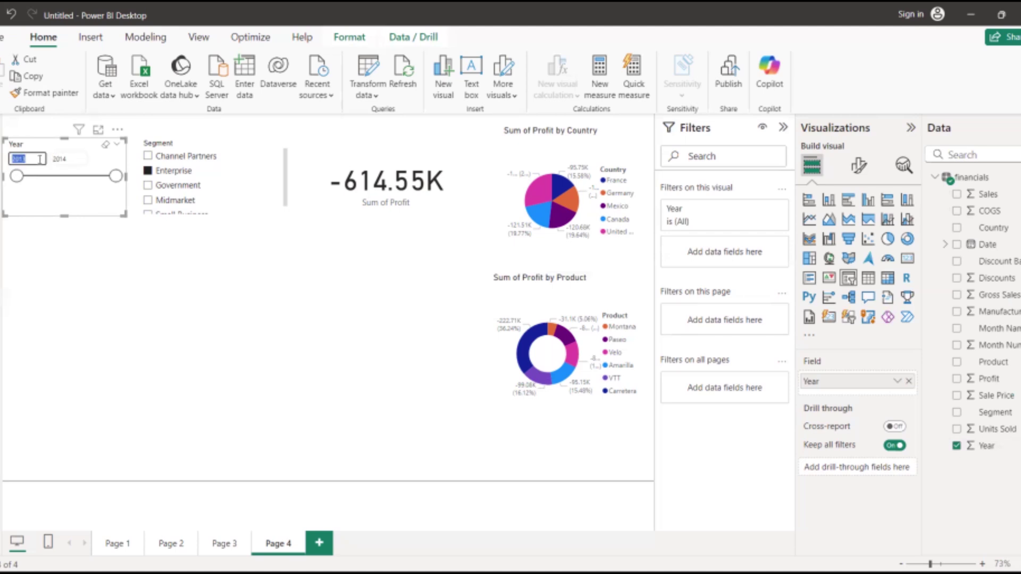
pyautogui.click(62, 291)
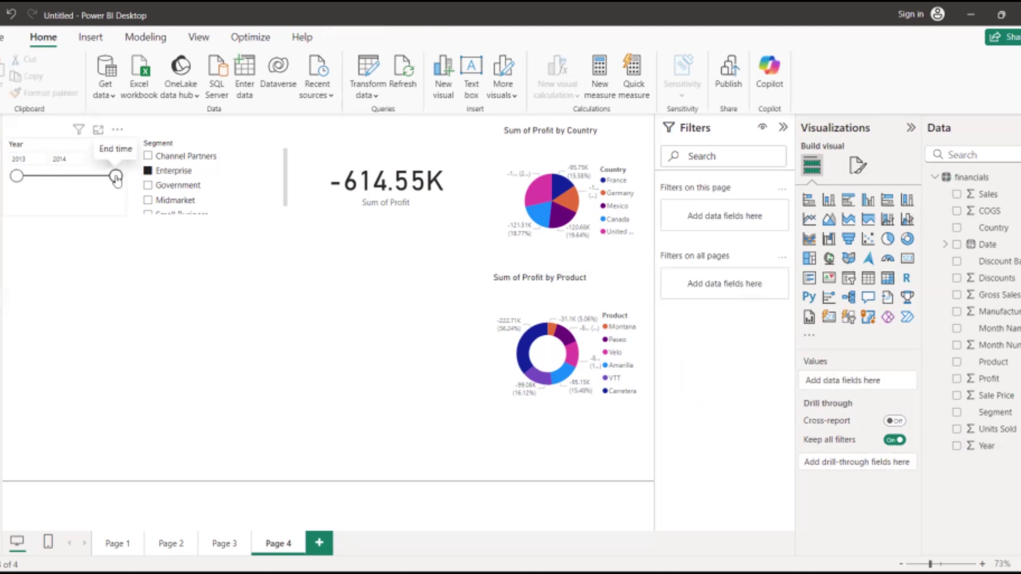
pyautogui.moveTo(115, 178); pyautogui.dragTo(19, 176)
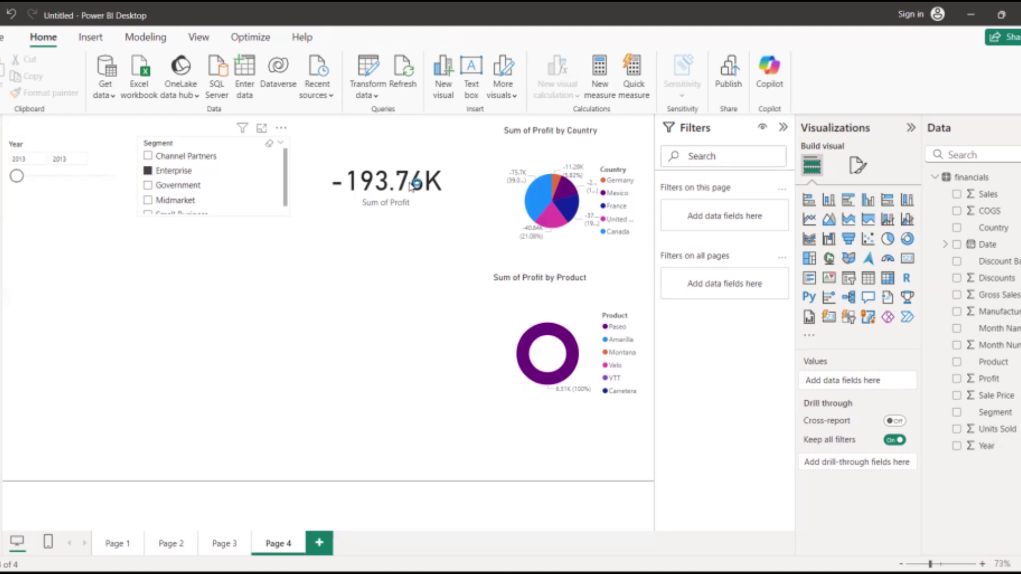
pyautogui.moveTo(17, 177); pyautogui.dragTo(116, 175)
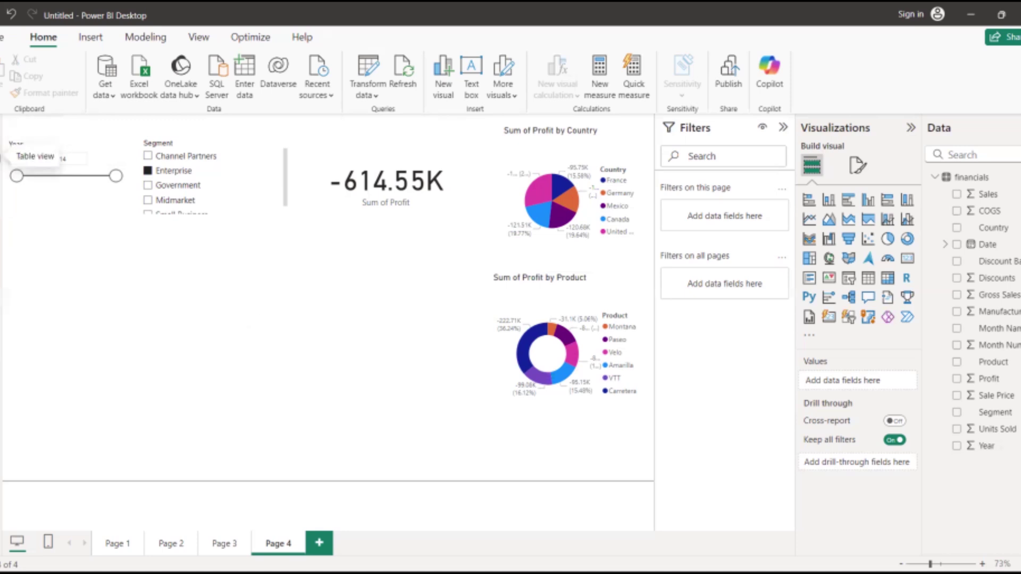
# Step: Check the financials table's data again, return to the report page, and inspect the Profit card
pyautogui.click(4, 155)
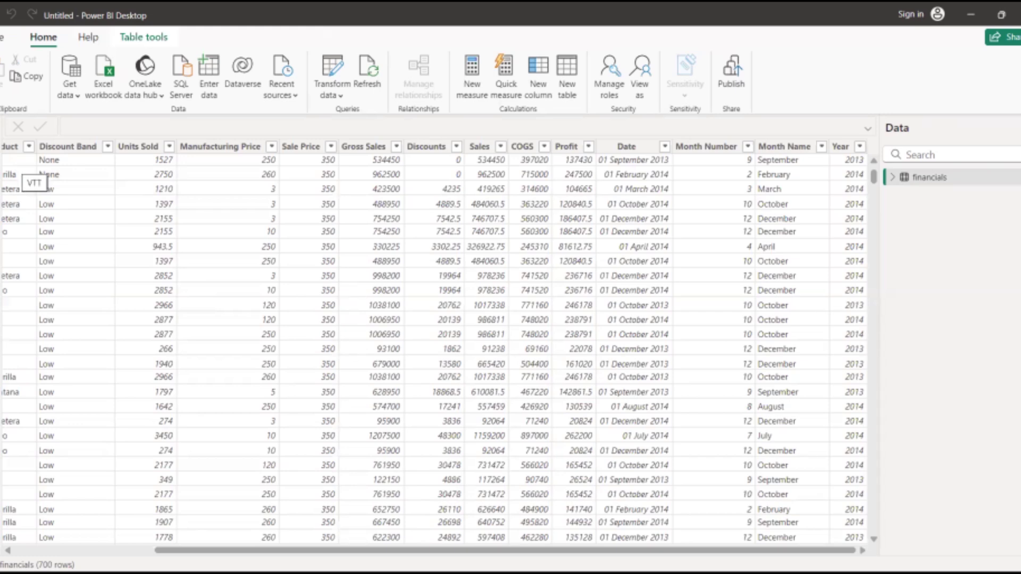
pyautogui.click(1, 128)
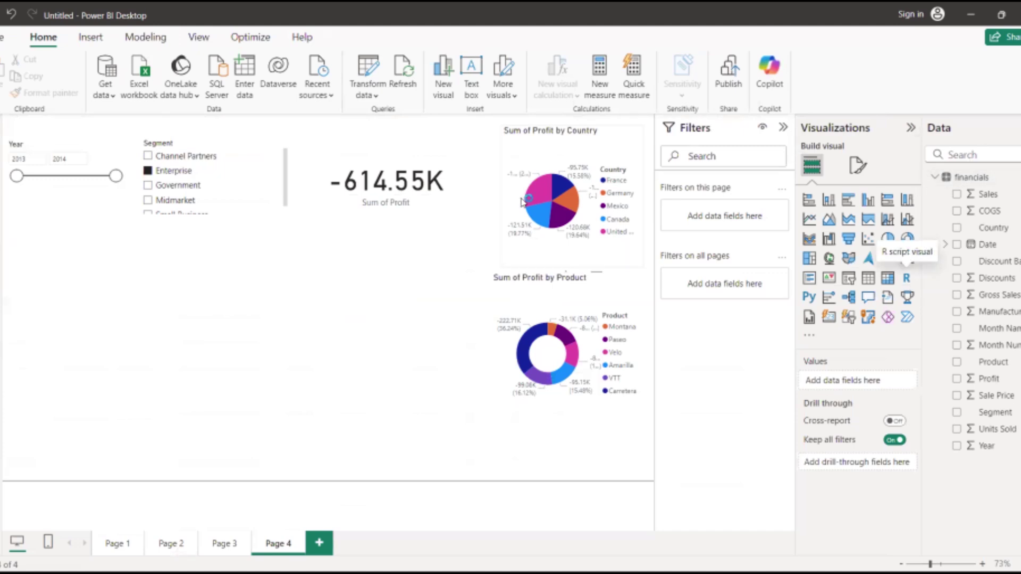
pyautogui.click(433, 194)
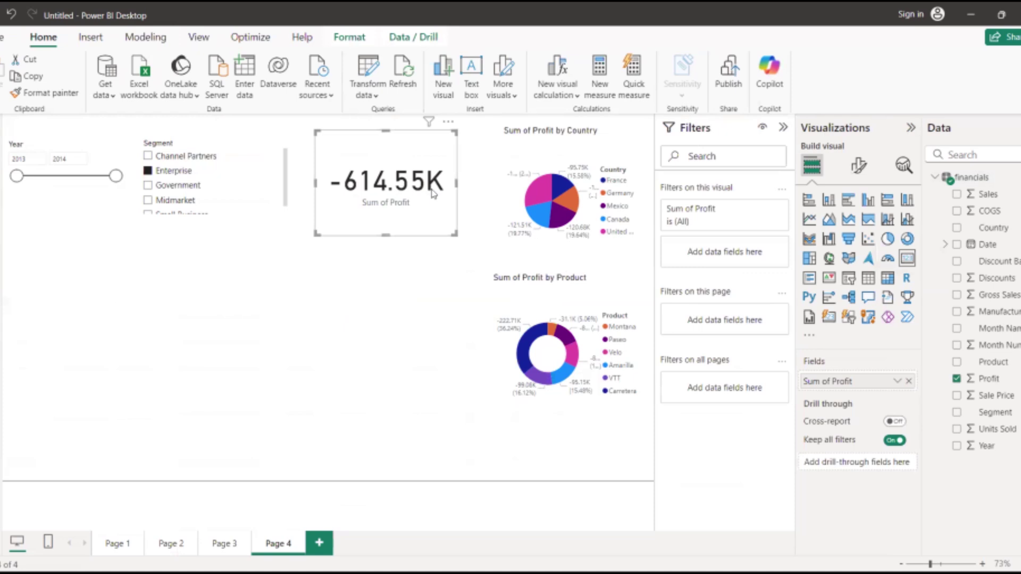
pyautogui.click(400, 320)
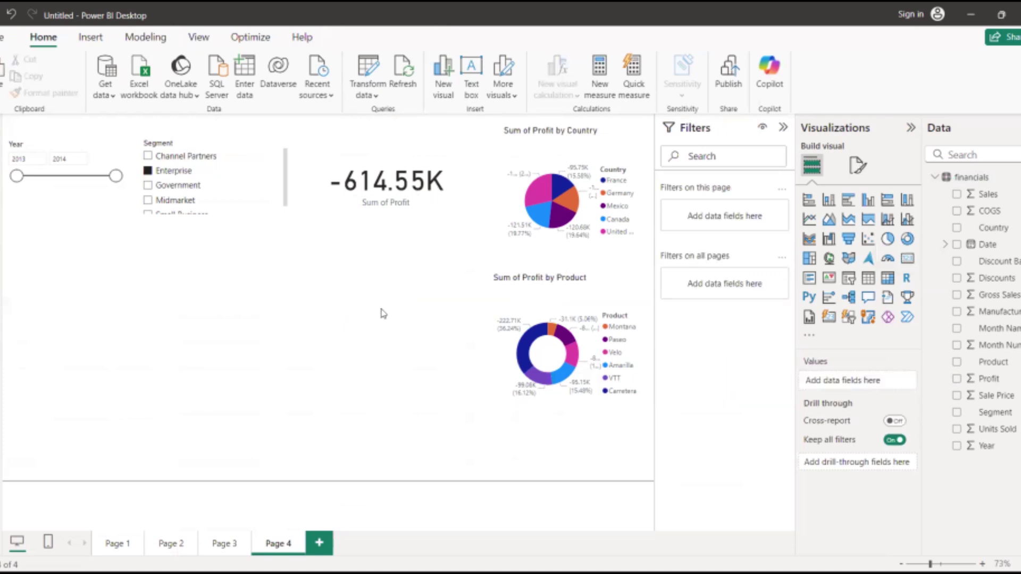
pyautogui.click(386, 170)
pyautogui.click(404, 397)
# Step: Add a card visual showing Units Sold and place it below the Profit card
pyautogui.click(907, 259)
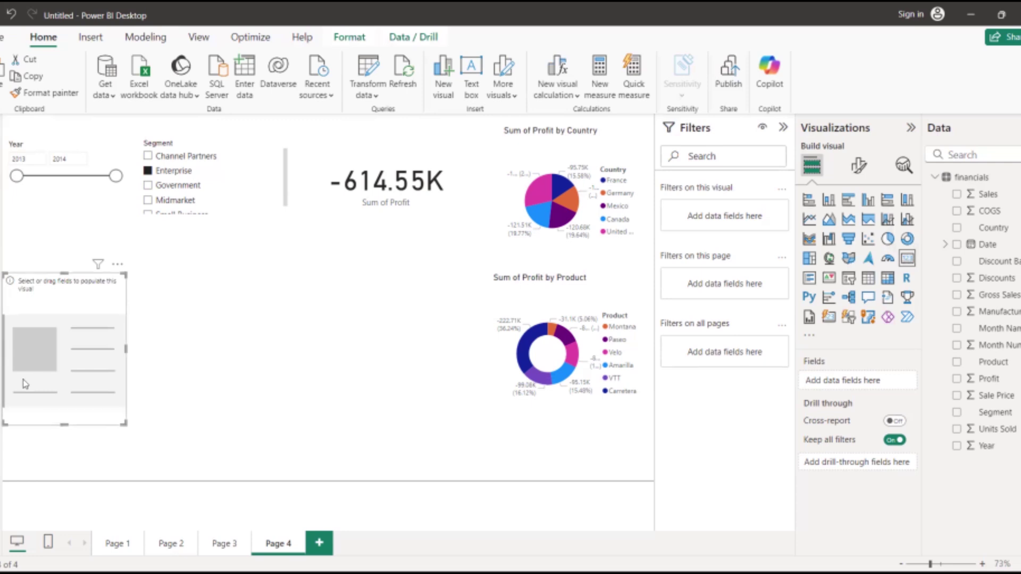
pyautogui.moveTo(45, 380); pyautogui.dragTo(390, 352)
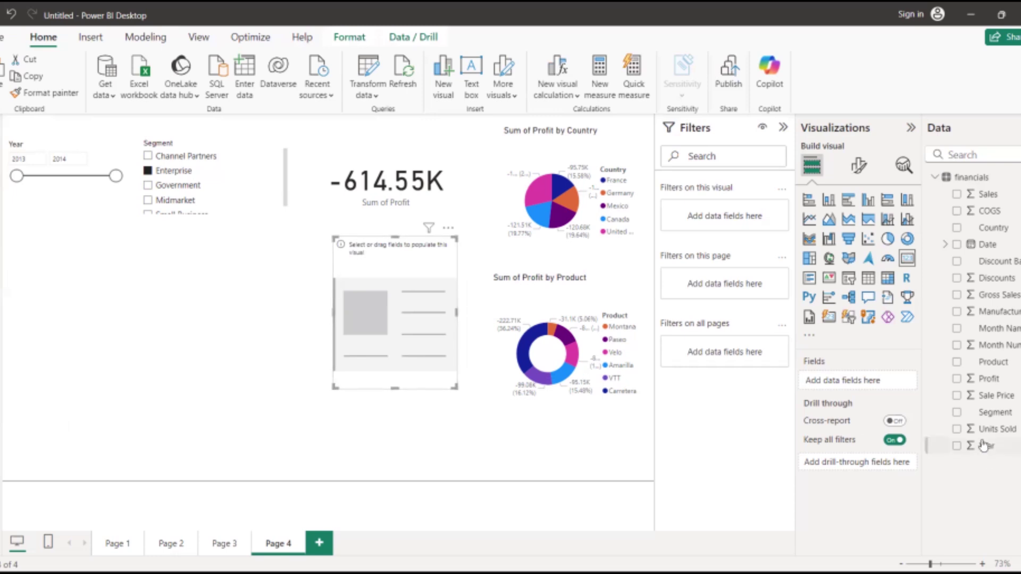
pyautogui.click(956, 429)
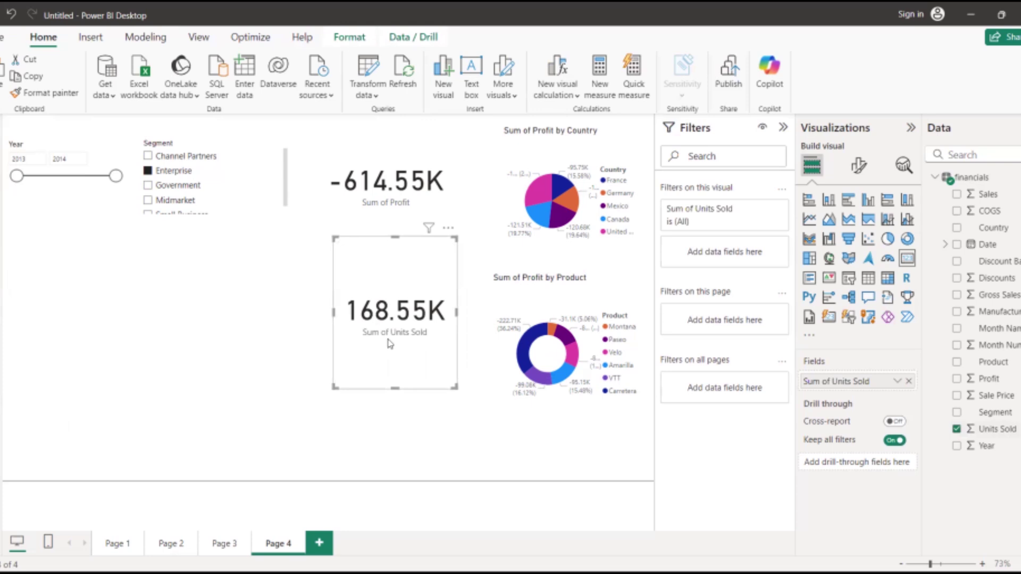
# Step: Filter the page by Channel Partners in the Segment slicer, and switch the selection to Government
pyautogui.click(148, 158)
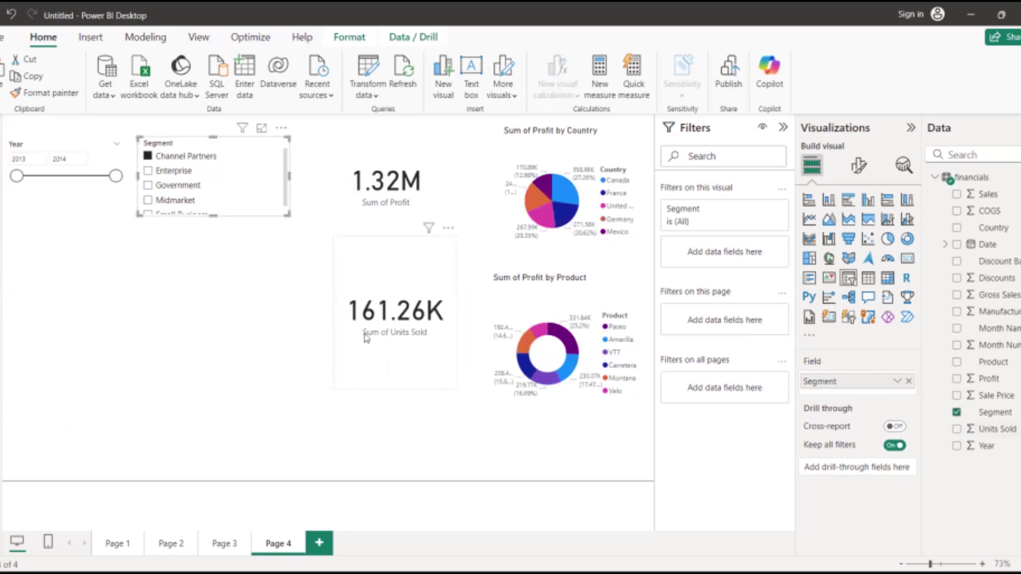
pyautogui.click(148, 186)
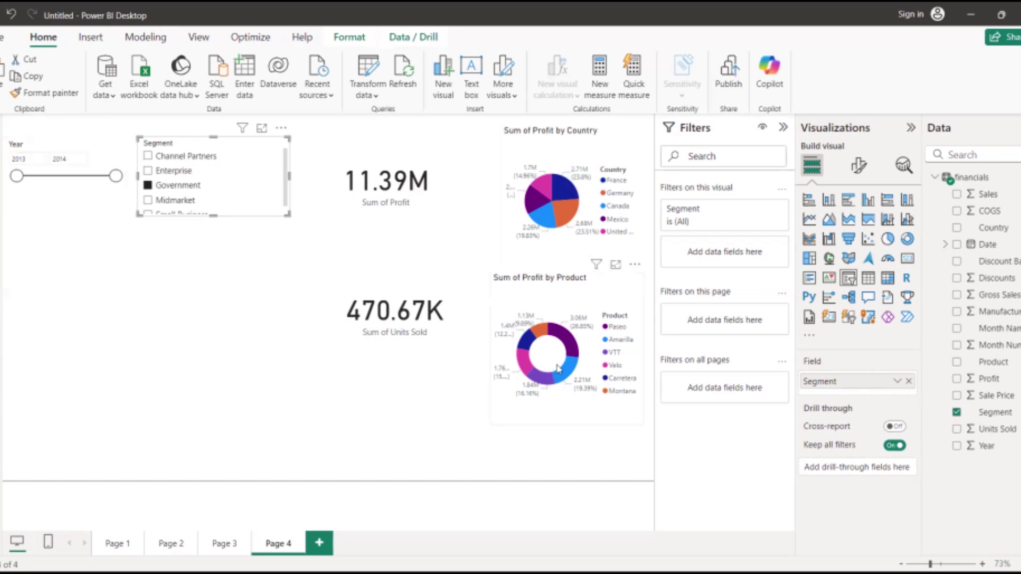
pyautogui.click(412, 428)
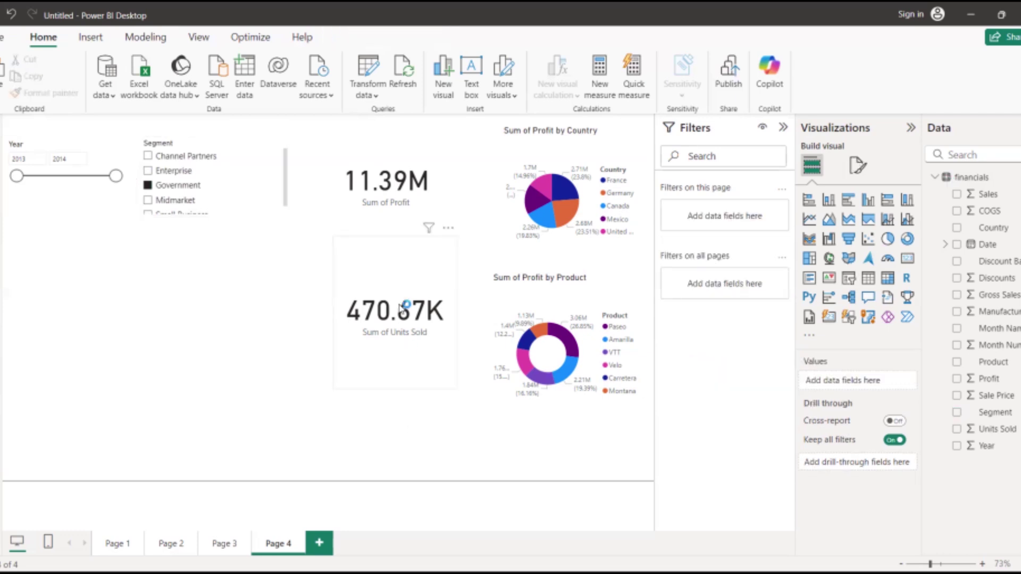
# Step: Try other positions for the Units Sold card and the product donut, settling them under the Profit card and the country pie chart
pyautogui.click(400, 321)
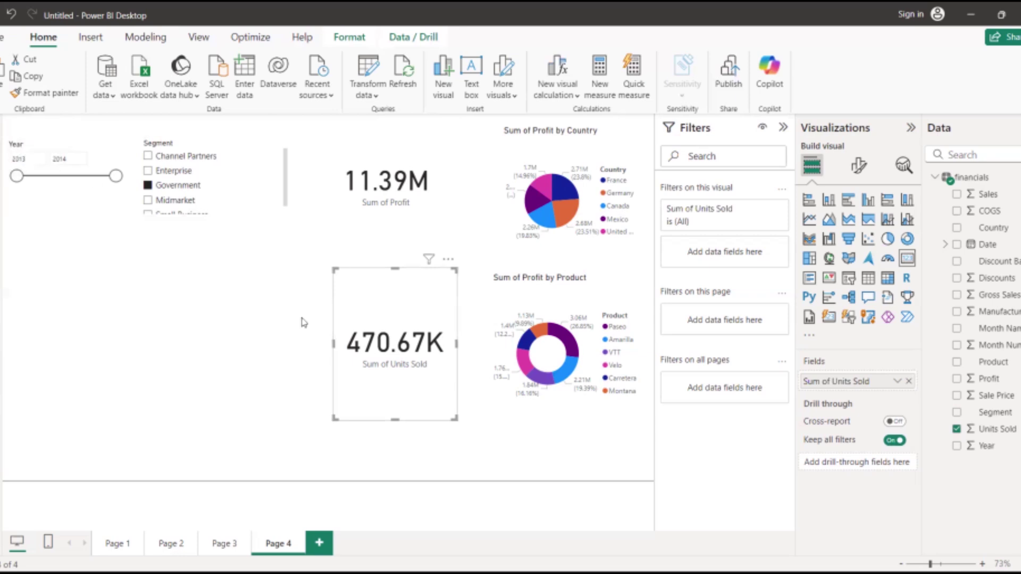
pyautogui.moveTo(399, 343); pyautogui.dragTo(163, 320)
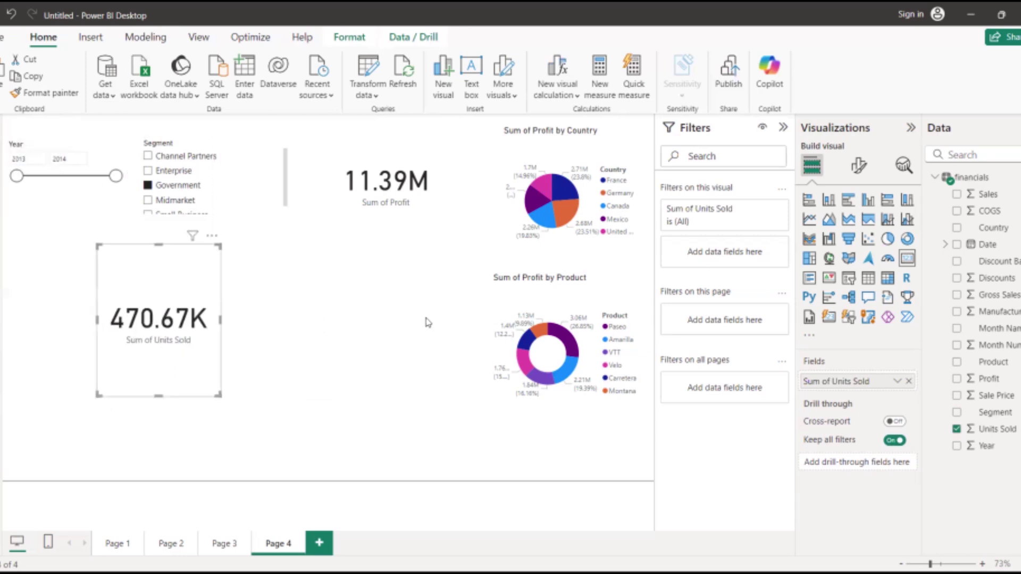
pyautogui.moveTo(536, 348); pyautogui.dragTo(312, 329)
pyautogui.moveTo(183, 337); pyautogui.dragTo(117, 351)
pyautogui.moveTo(307, 346); pyautogui.dragTo(603, 357)
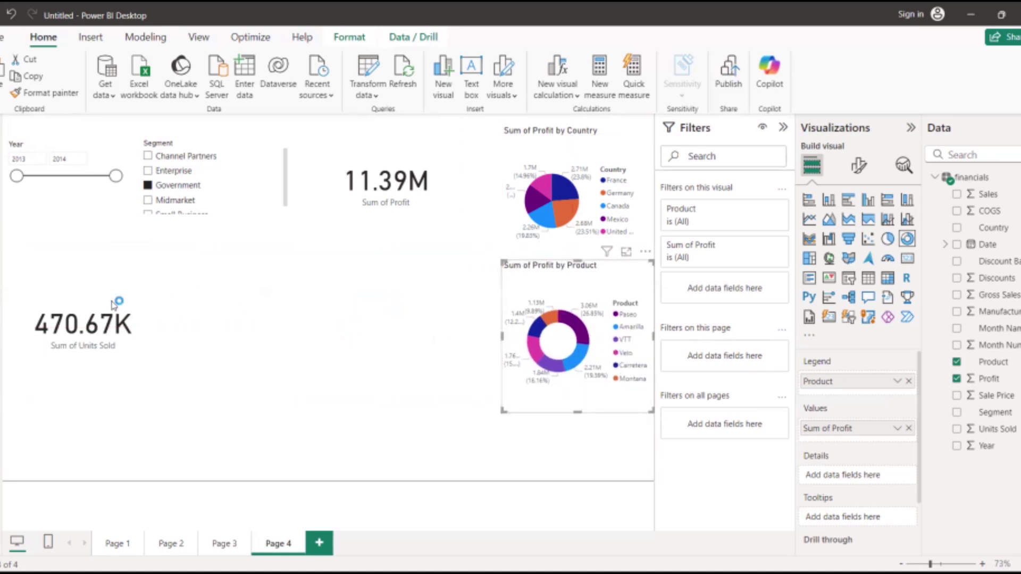
pyautogui.moveTo(112, 301); pyautogui.dragTo(430, 285)
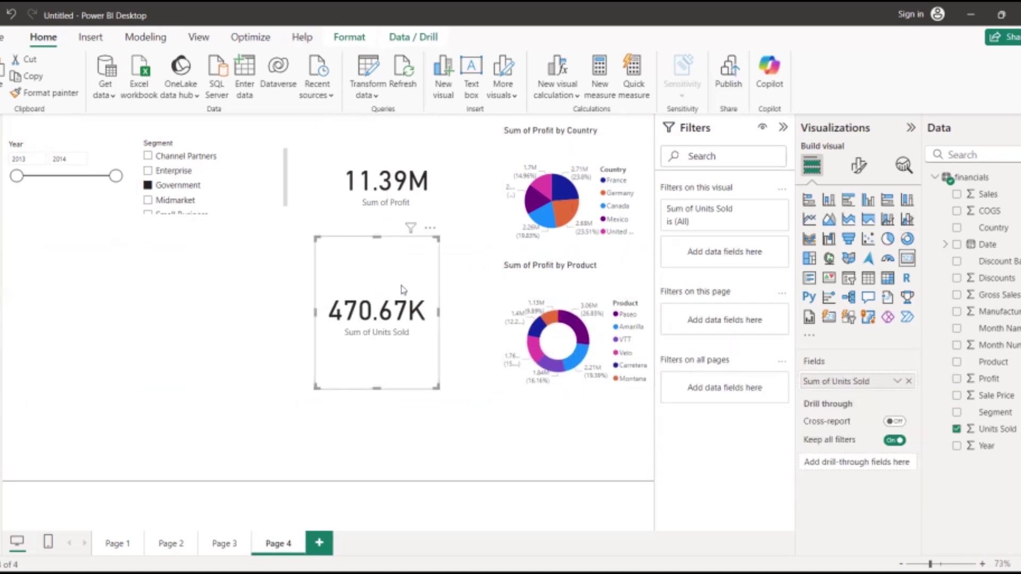
# Step: Shorten the Units Sold card and shift it slightly so it lines up beside the product donut chart
pyautogui.moveTo(377, 388); pyautogui.dragTo(393, 334)
pyautogui.moveTo(383, 296); pyautogui.dragTo(407, 334)
pyautogui.click(407, 333)
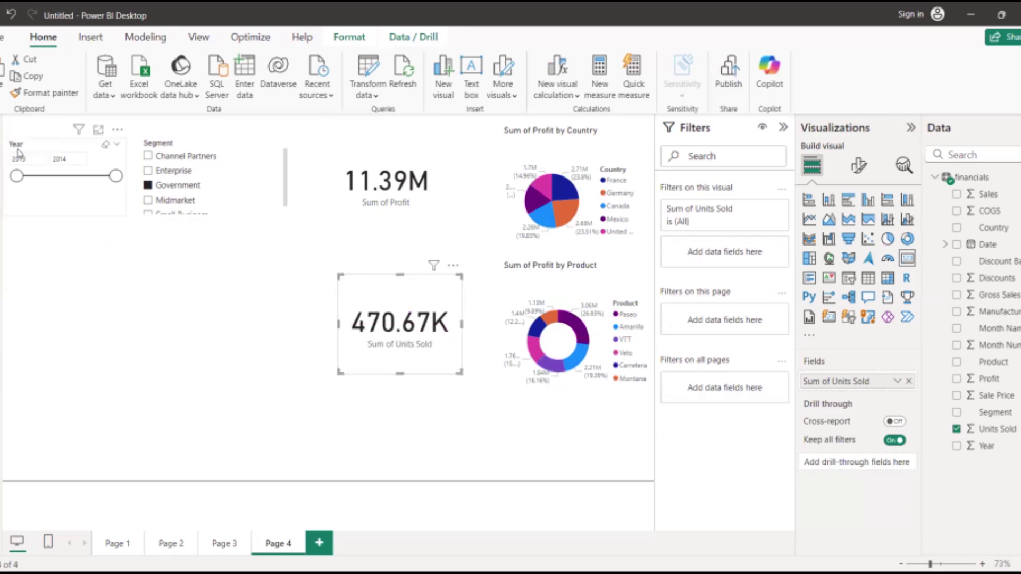
# Step: Examine the date, month name and year columns in the financials table data, and return to the report page
pyautogui.click(1, 158)
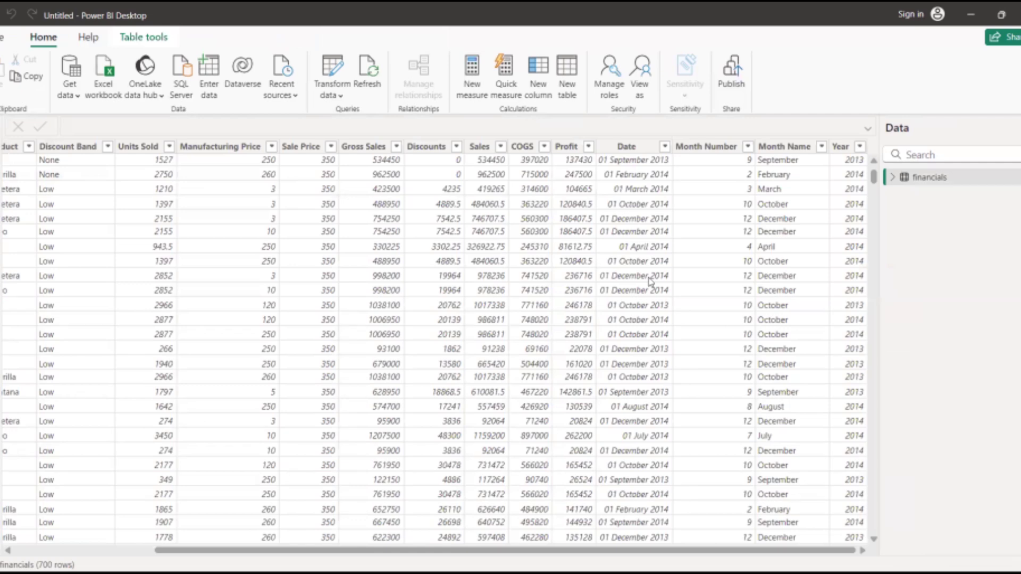
pyautogui.scroll(-7, 638, 335)
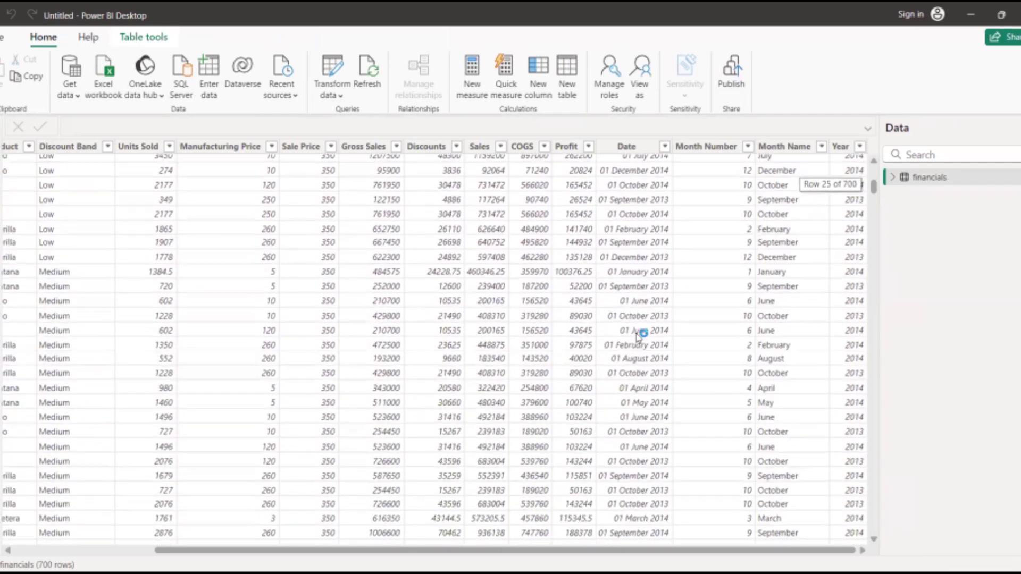
pyautogui.scroll(-9, 639, 335)
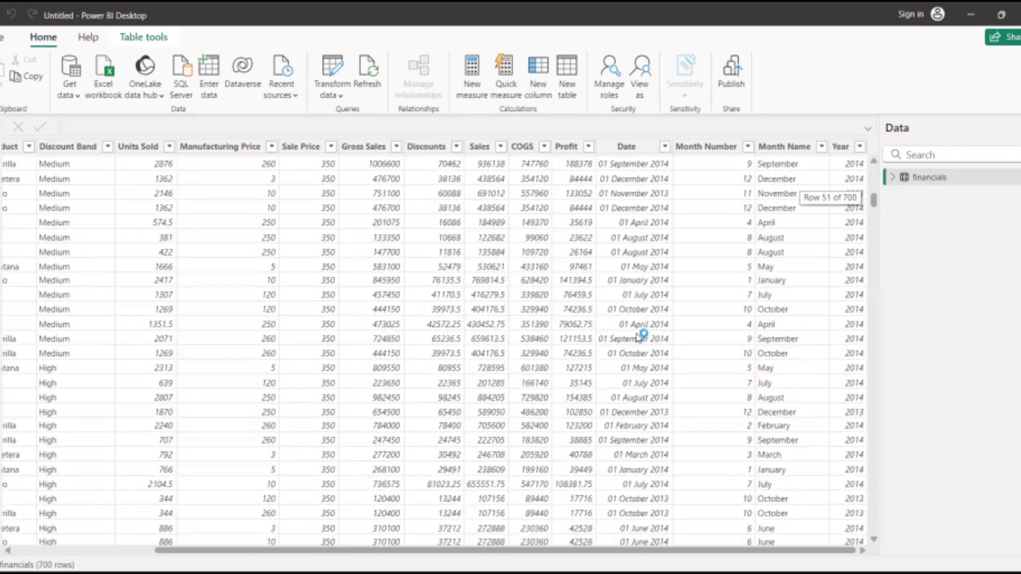
pyautogui.scroll(-3, 640, 336)
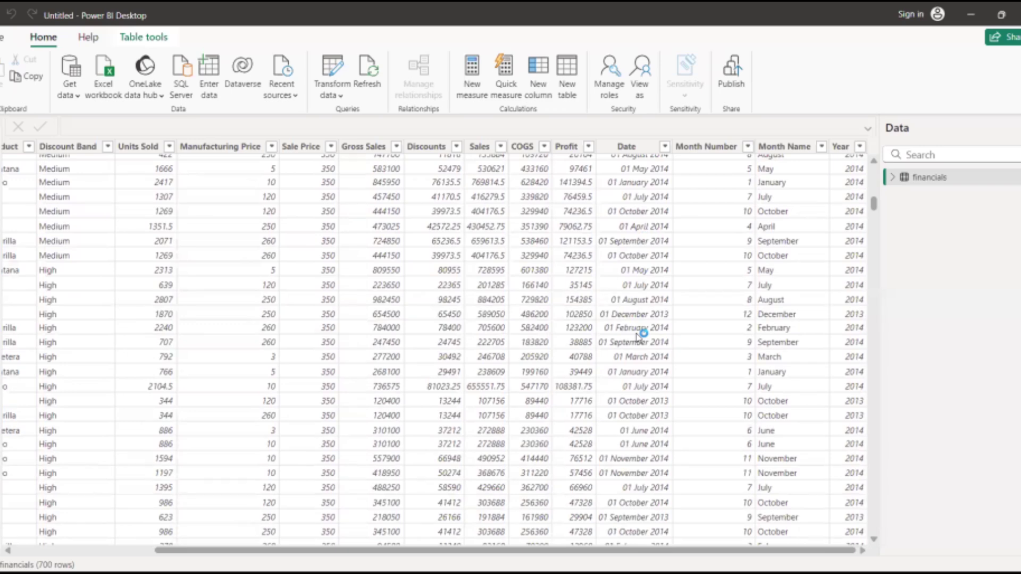
pyautogui.scroll(10, 640, 335)
pyautogui.scroll(8, 639, 335)
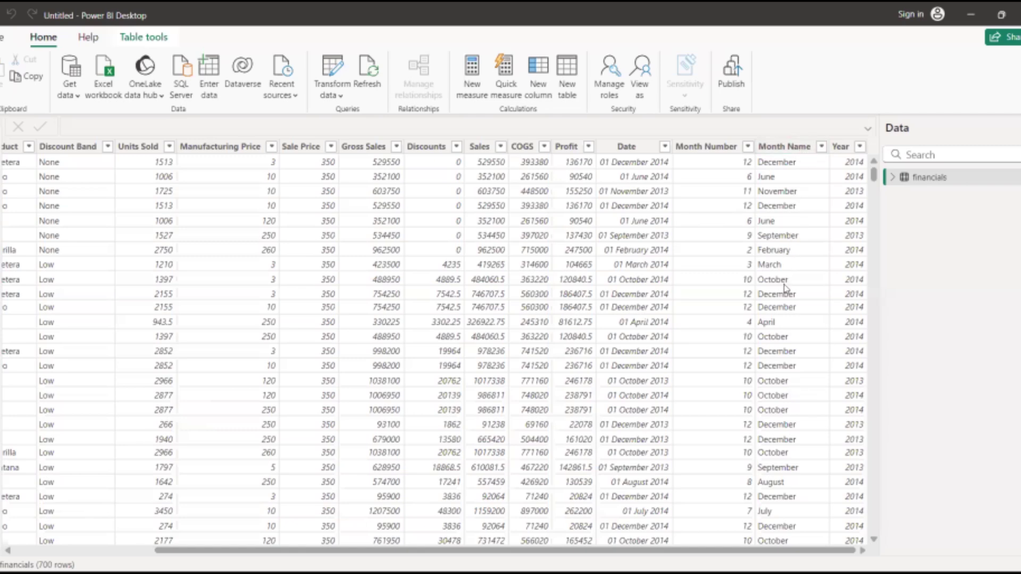
pyautogui.scroll(-5, 786, 319)
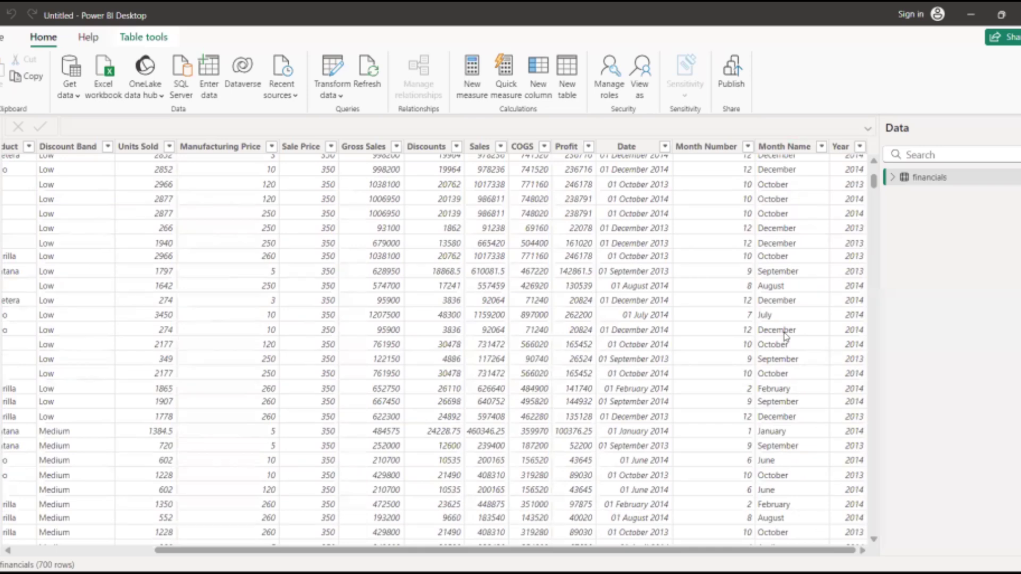
pyautogui.scroll(-3, 786, 336)
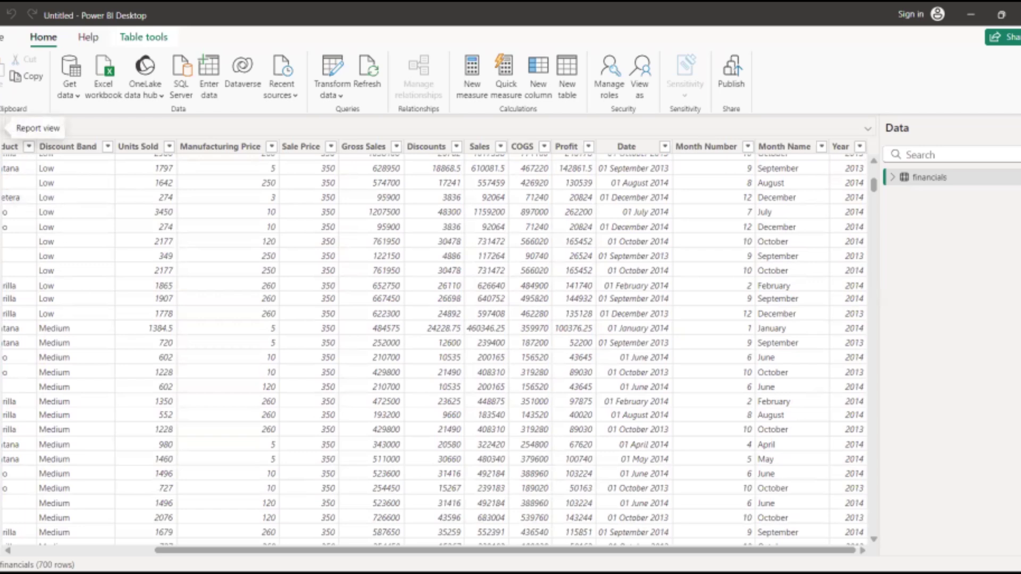
pyautogui.click(2, 128)
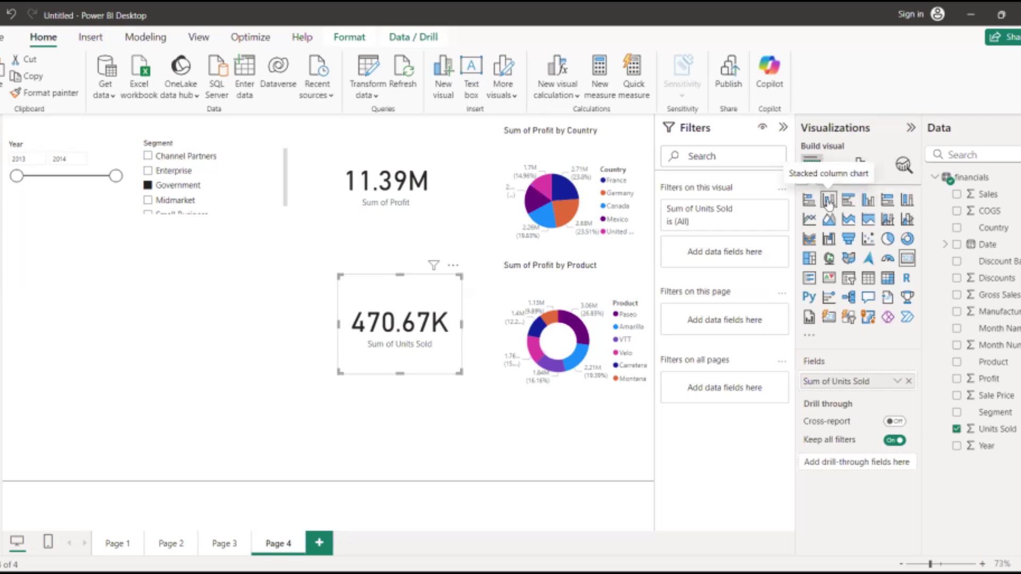
# Step: Add an empty clustered column chart below the slicers, widened to reach the Units Sold card and made slightly taller
pyautogui.click(868, 201)
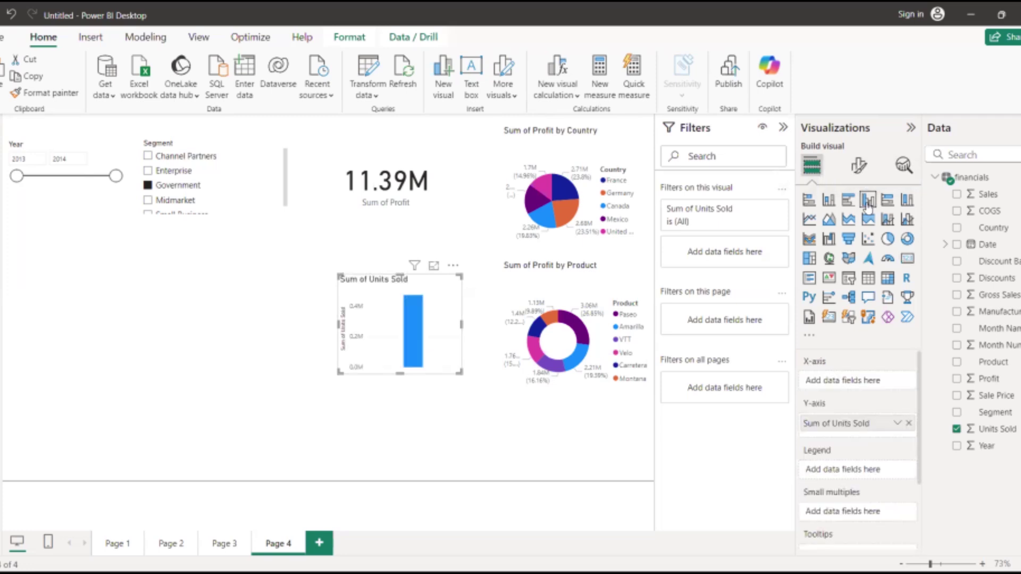
pyautogui.hotkey('ctrl', 'z')
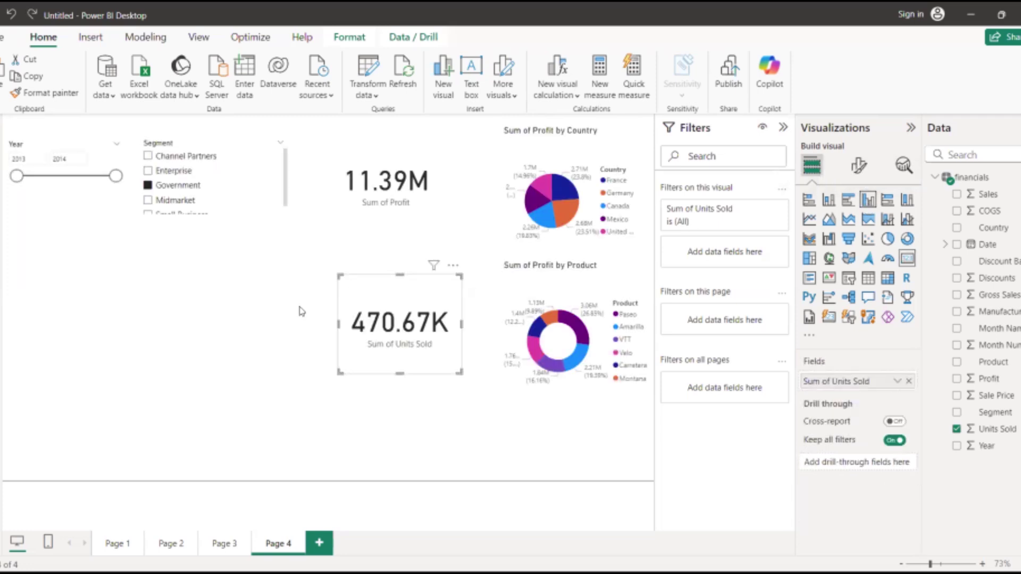
pyautogui.click(253, 335)
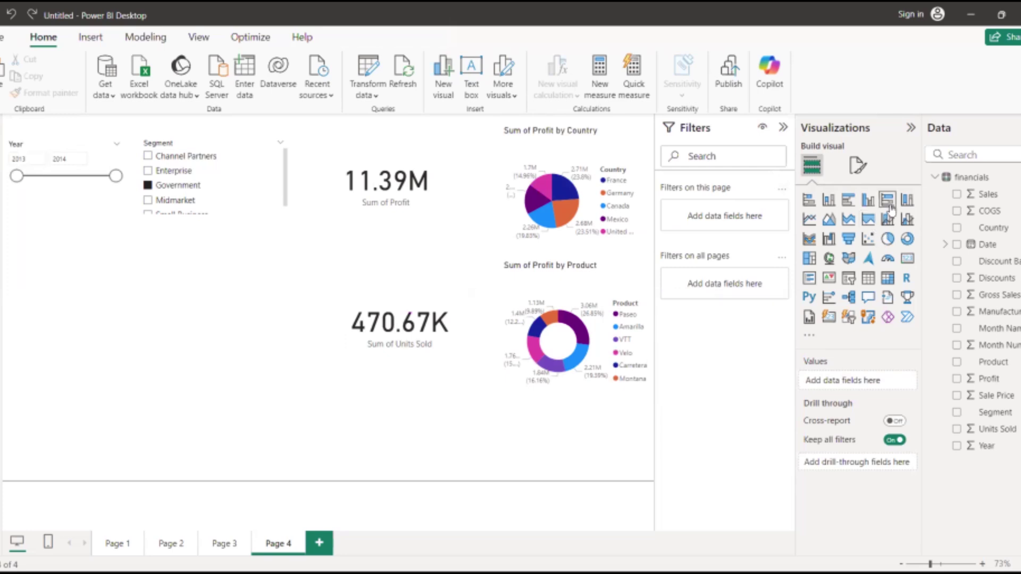
pyautogui.click(868, 200)
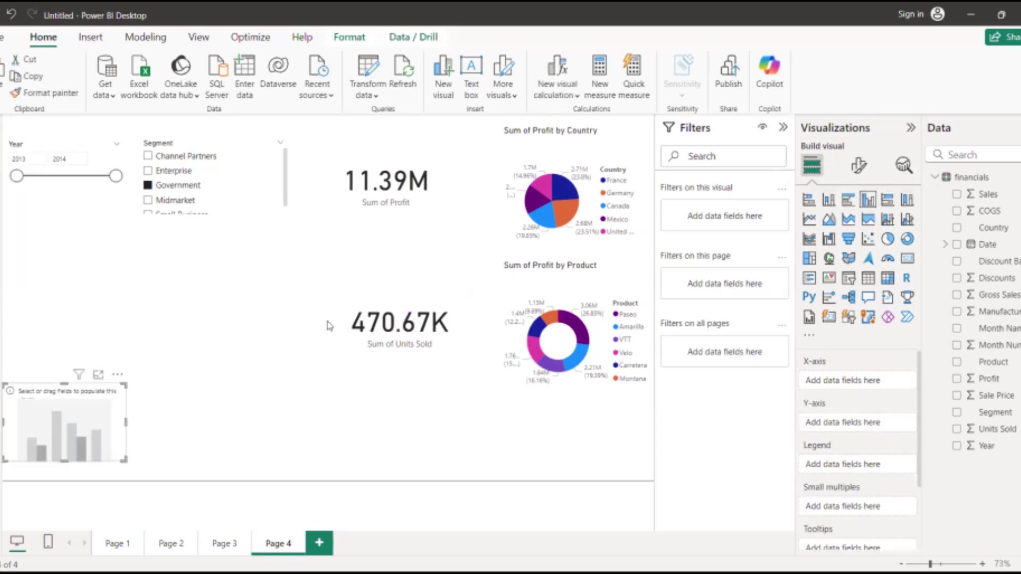
pyautogui.moveTo(80, 406); pyautogui.dragTo(67, 319)
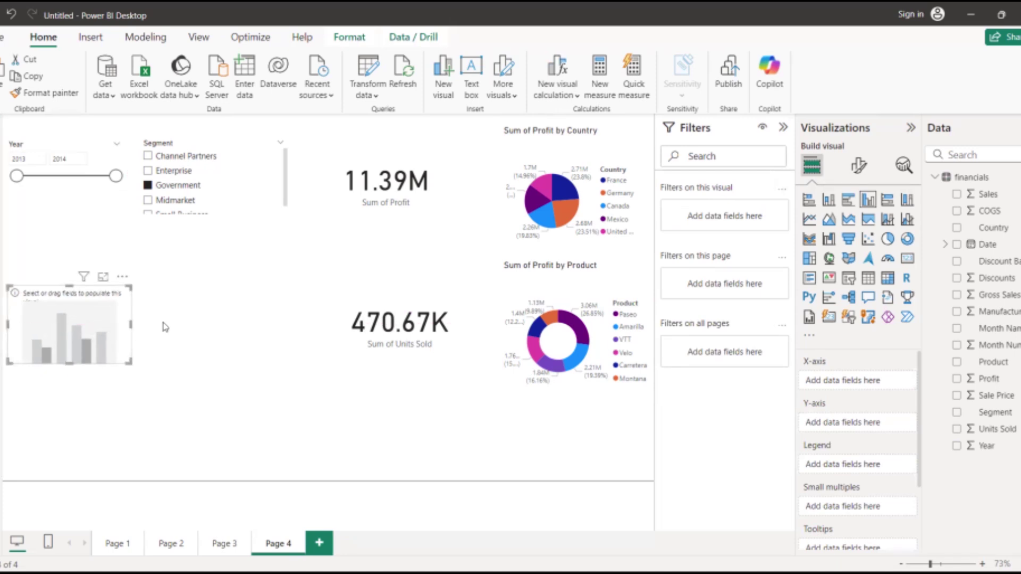
pyautogui.moveTo(131, 322); pyautogui.dragTo(339, 325)
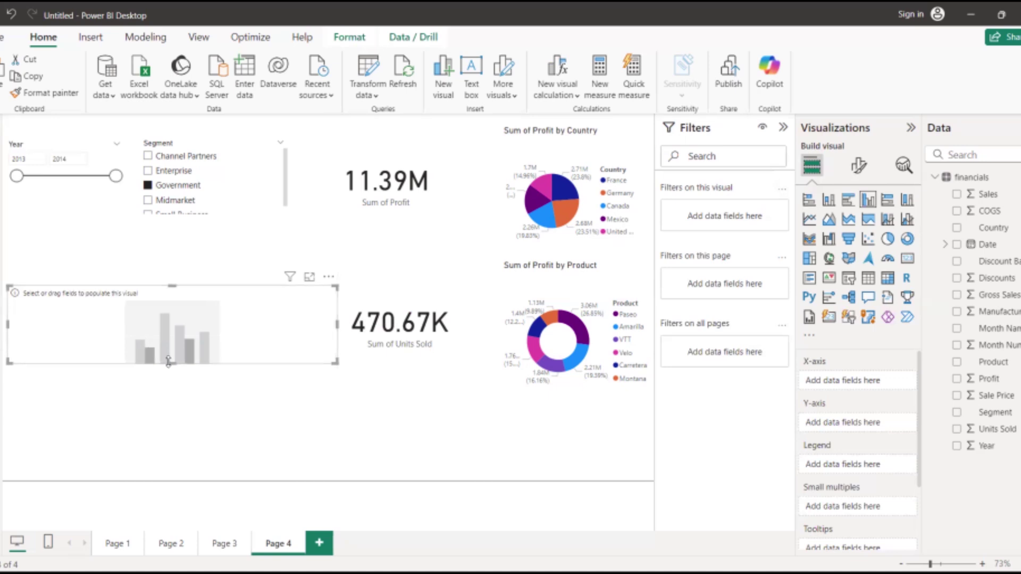
pyautogui.moveTo(172, 364); pyautogui.dragTo(168, 384)
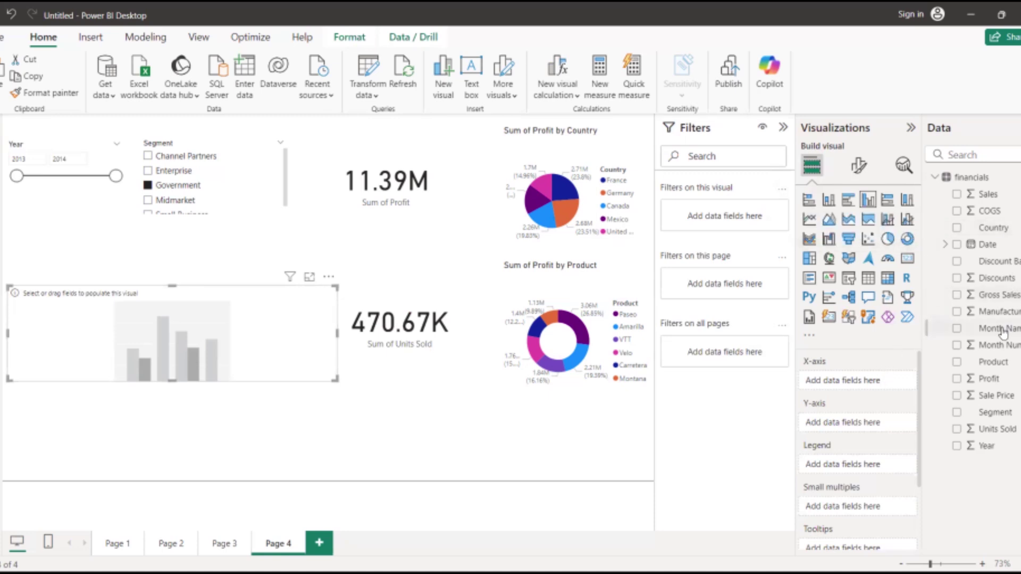
# Step: Plot Profit by Month Name in the new clustered column chart
pyautogui.click(957, 329)
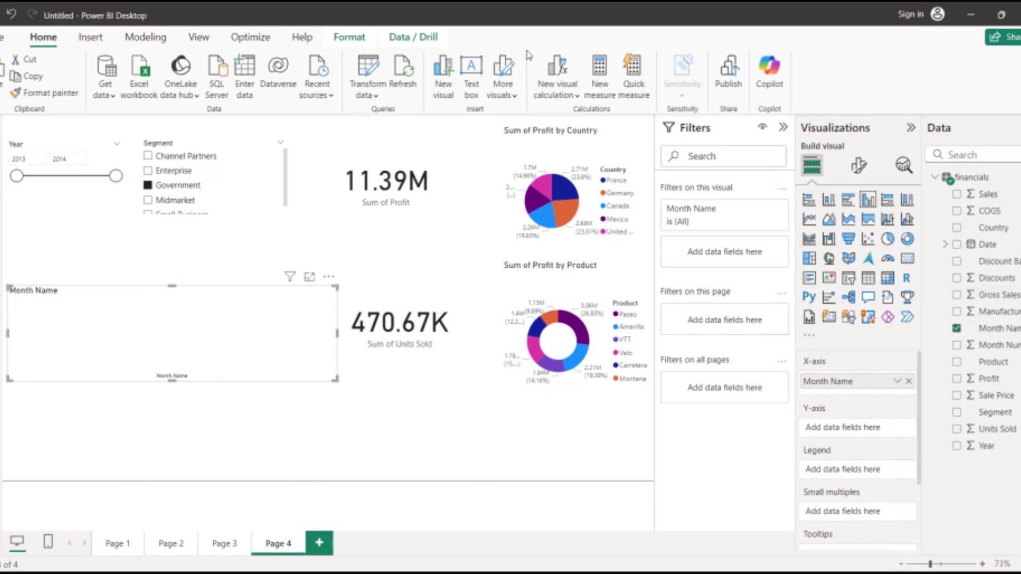
pyautogui.click(972, 155)
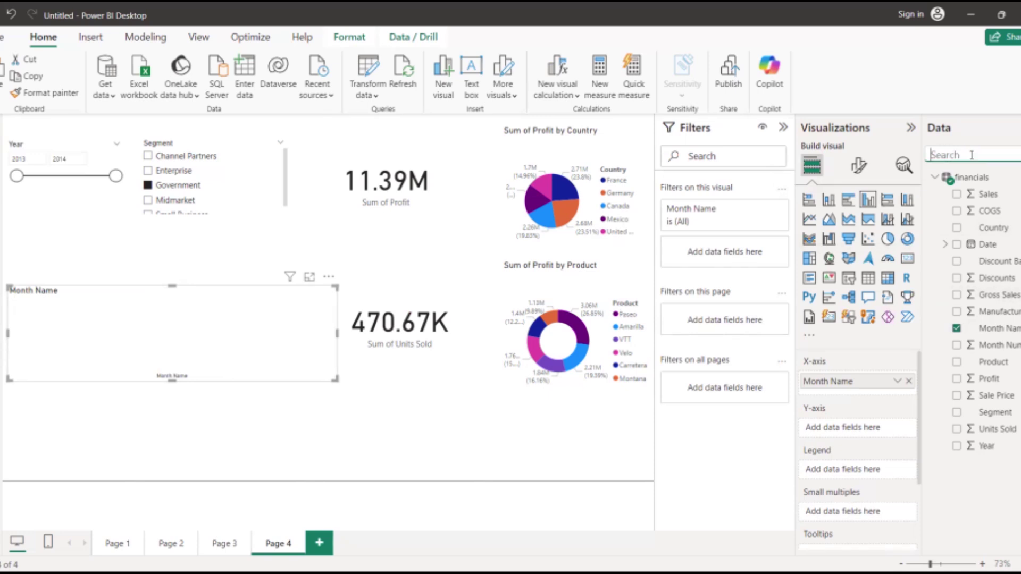
pyautogui.write('prof')
pyautogui.click(956, 195)
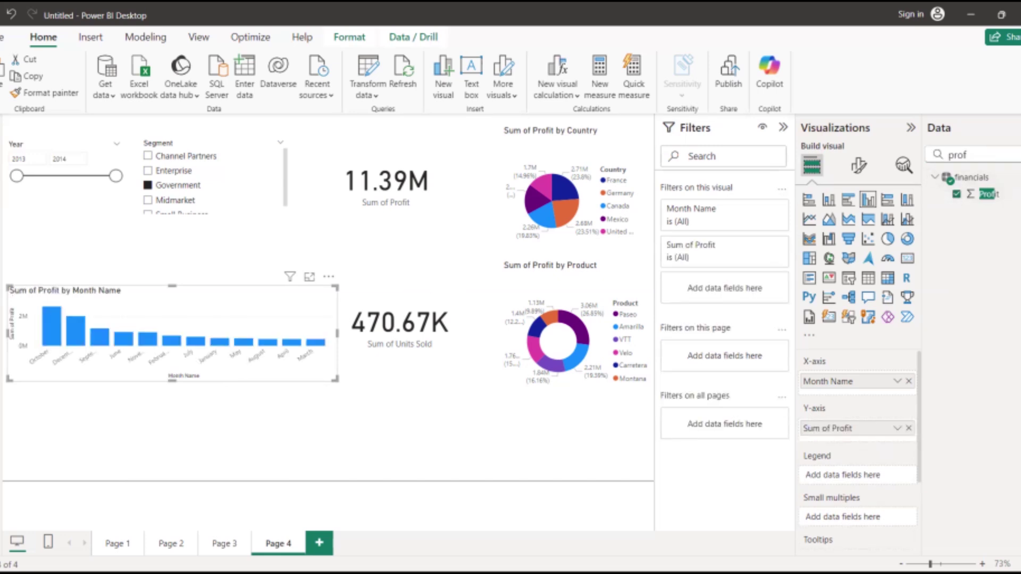
# Step: Add Product as the legend of the monthly profit column chart and extend the chart down toward the page's lower edge
pyautogui.press('BackSpace')
pyautogui.press('BackSpace')
pyautogui.press('BackSpace')
pyautogui.press('BackSpace')
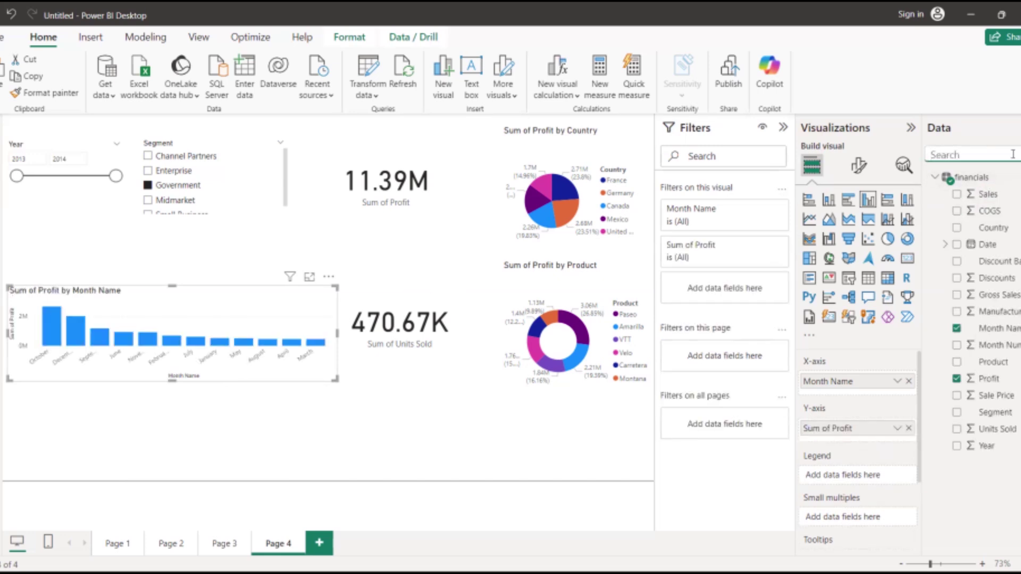
pyautogui.write('prod')
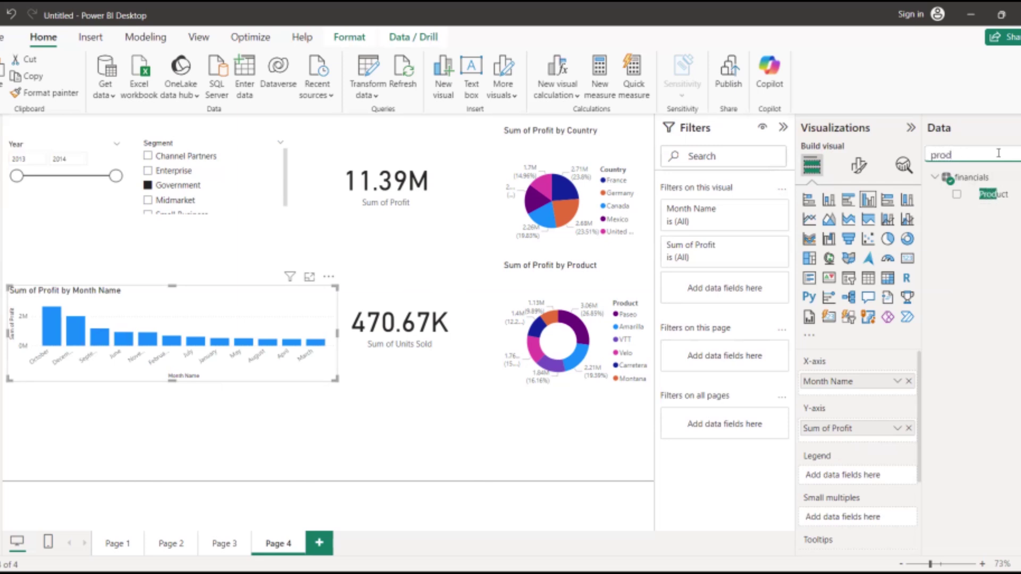
pyautogui.click(957, 195)
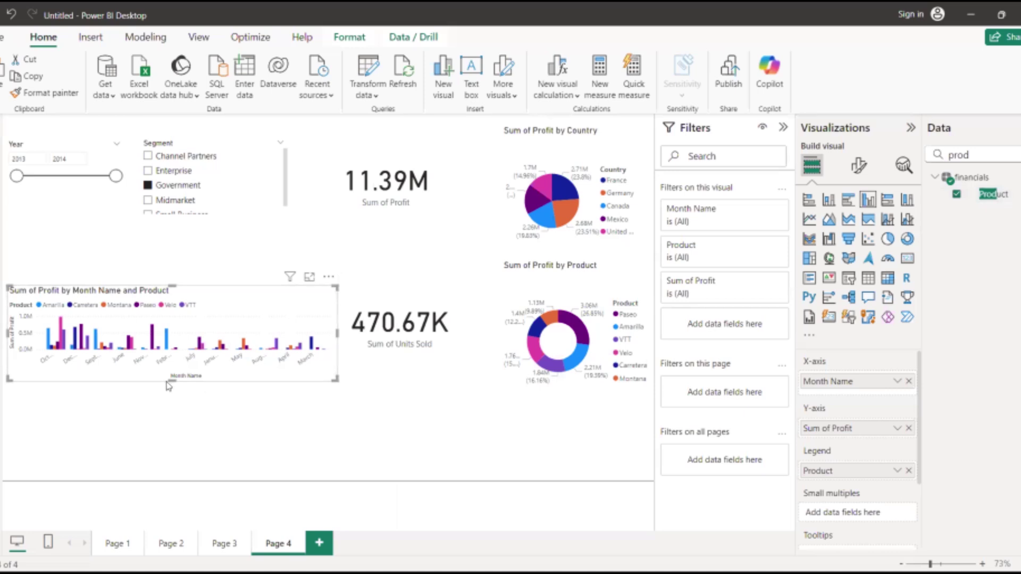
pyautogui.moveTo(171, 380); pyautogui.dragTo(157, 453)
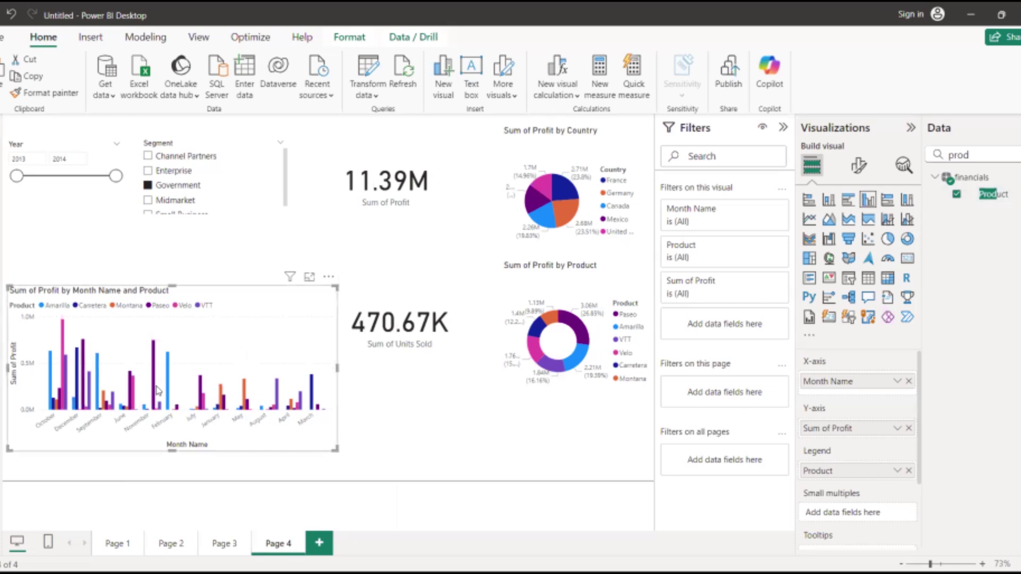
# Step: Inspect the October bar for Amarilla in the monthly profit chart and leave the chart deselected
pyautogui.click(51, 400)
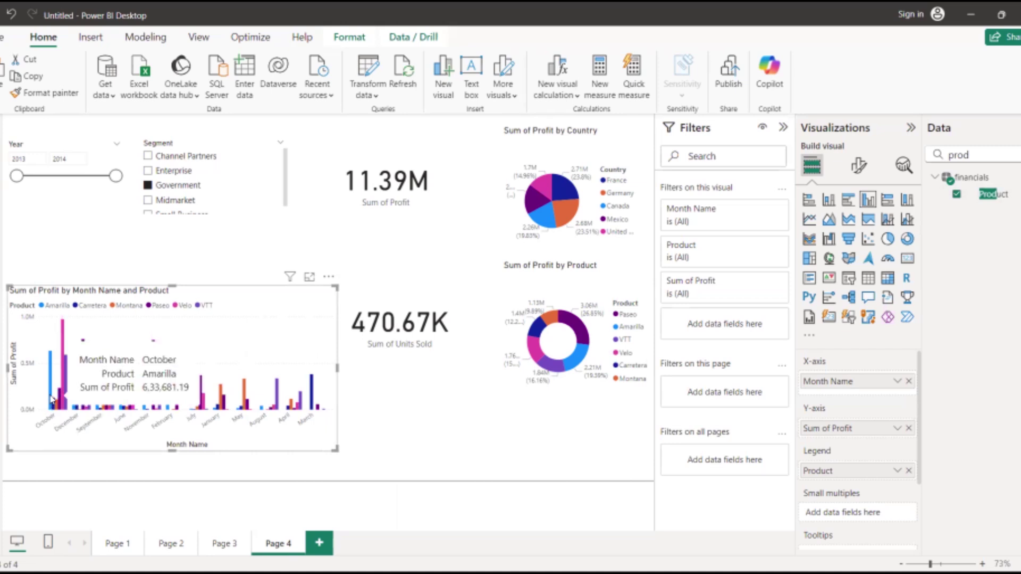
pyautogui.click(22, 169)
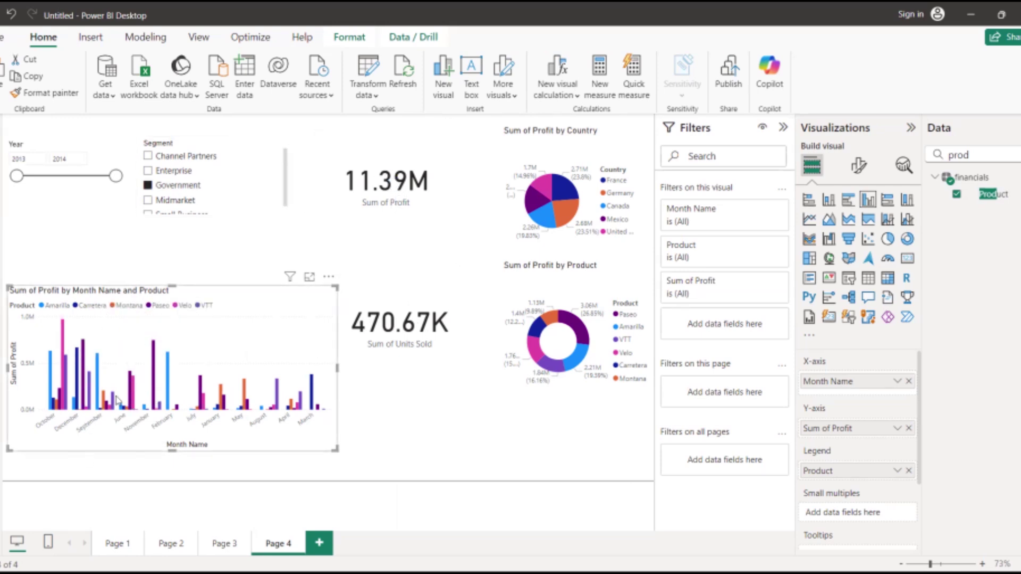
pyautogui.click(421, 463)
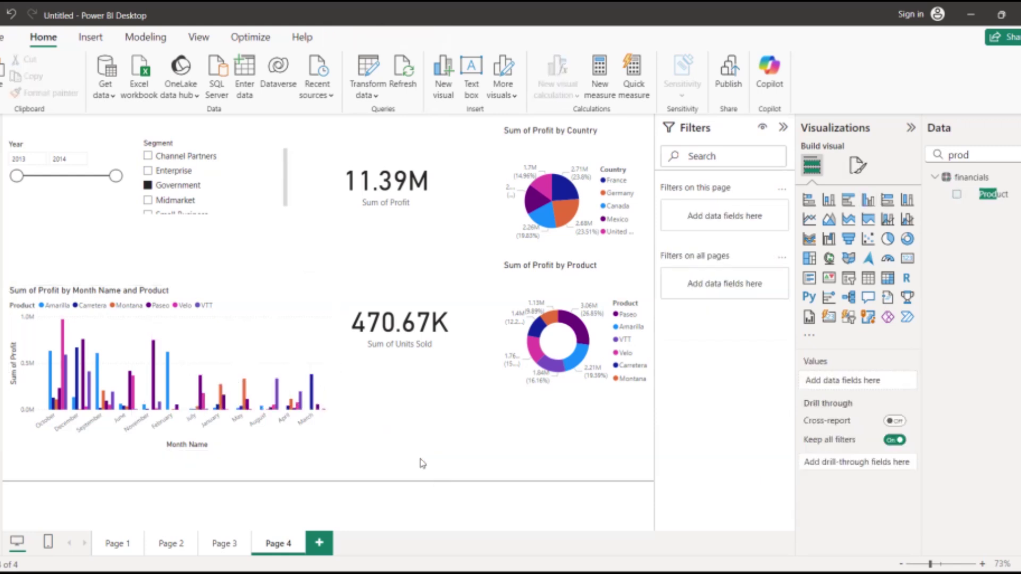
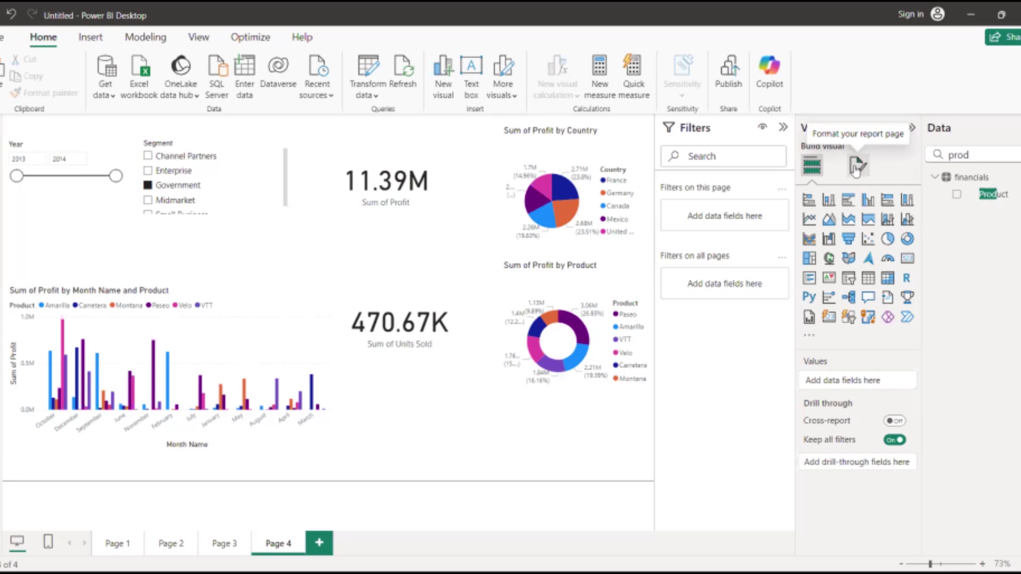
# Step: Move the Units Sold card lower beside the monthly profit chart and look at its general formatting options
pyautogui.click(856, 169)
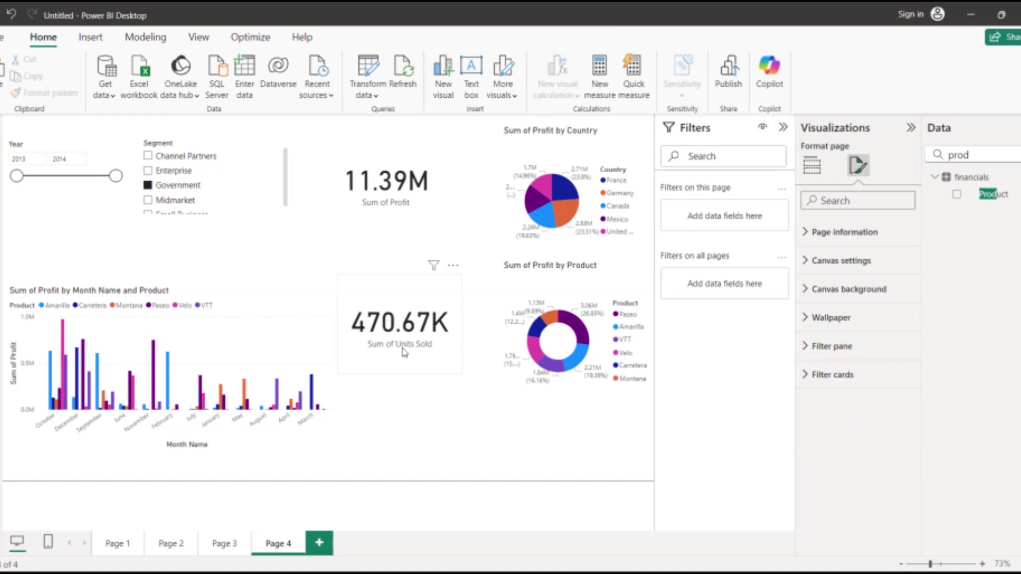
pyautogui.moveTo(405, 352); pyautogui.dragTo(410, 371)
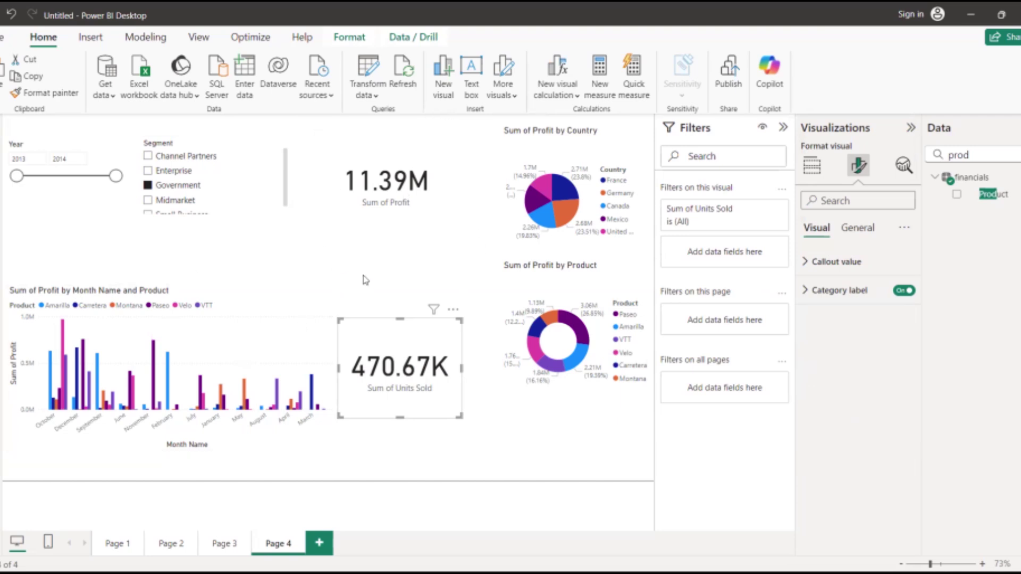
pyautogui.click(862, 228)
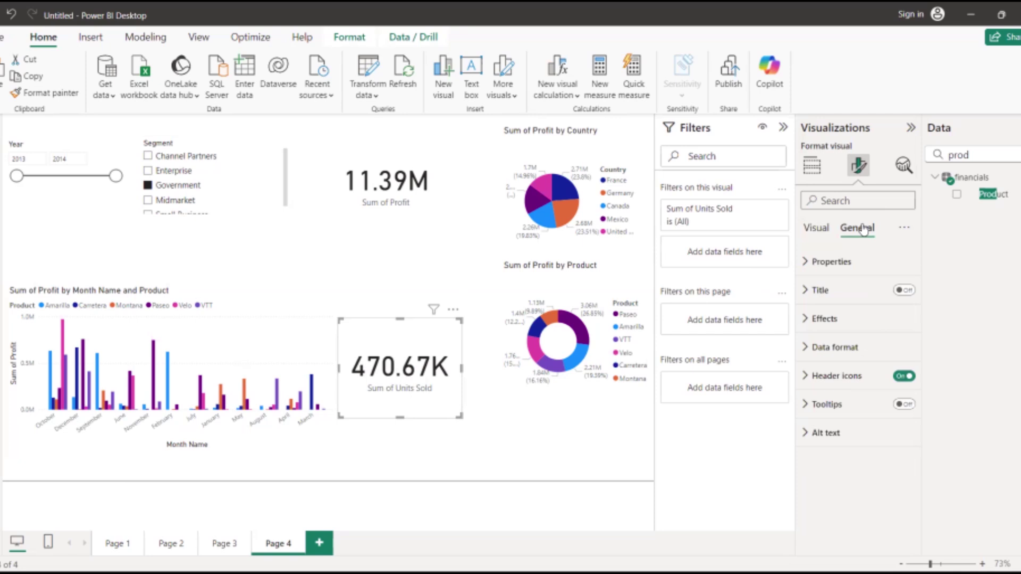
pyautogui.click(515, 436)
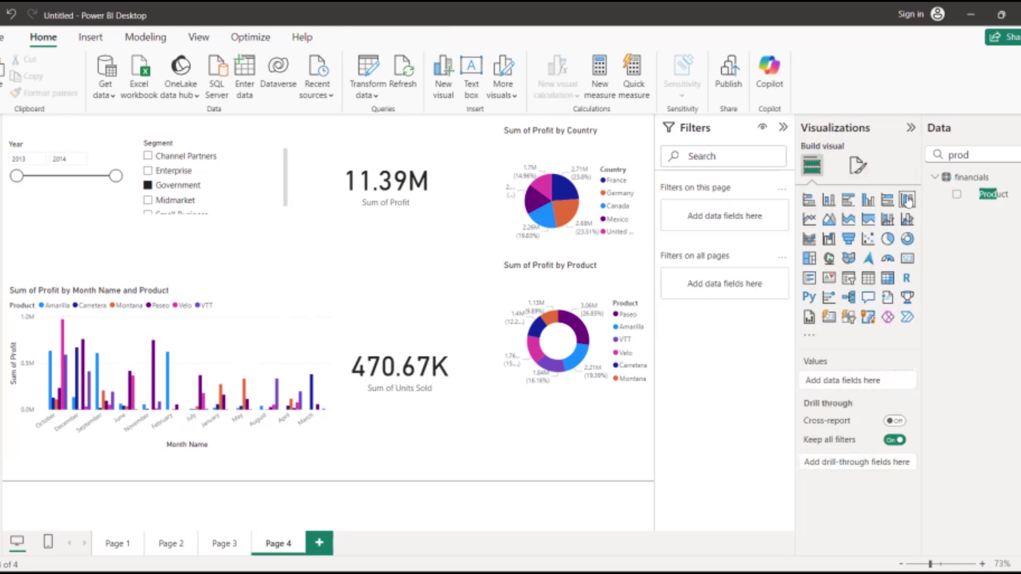
# Step: Set the report page's wallpaper color to a medium indigo blue from the theme colors
pyautogui.click(858, 165)
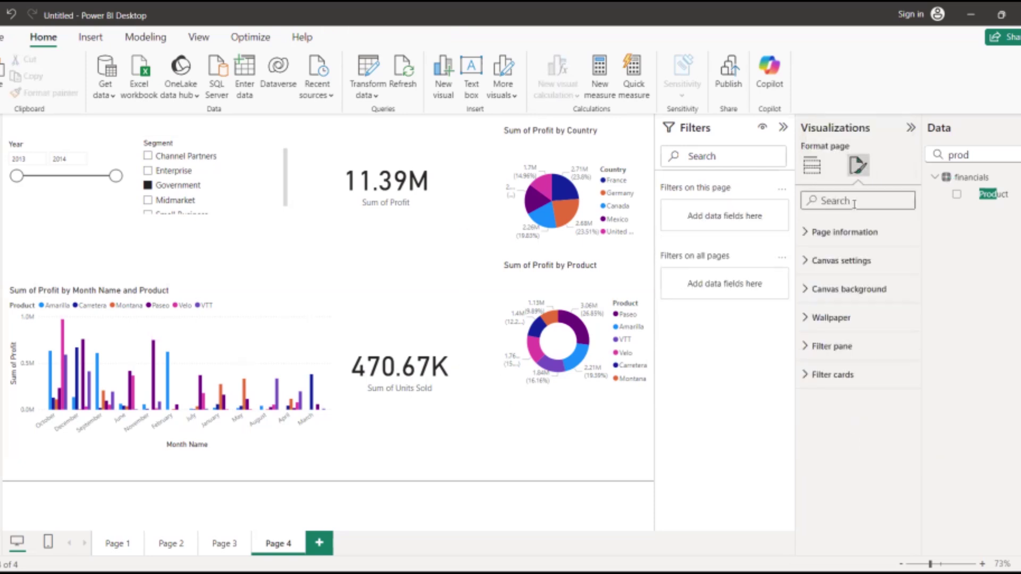
pyautogui.click(849, 290)
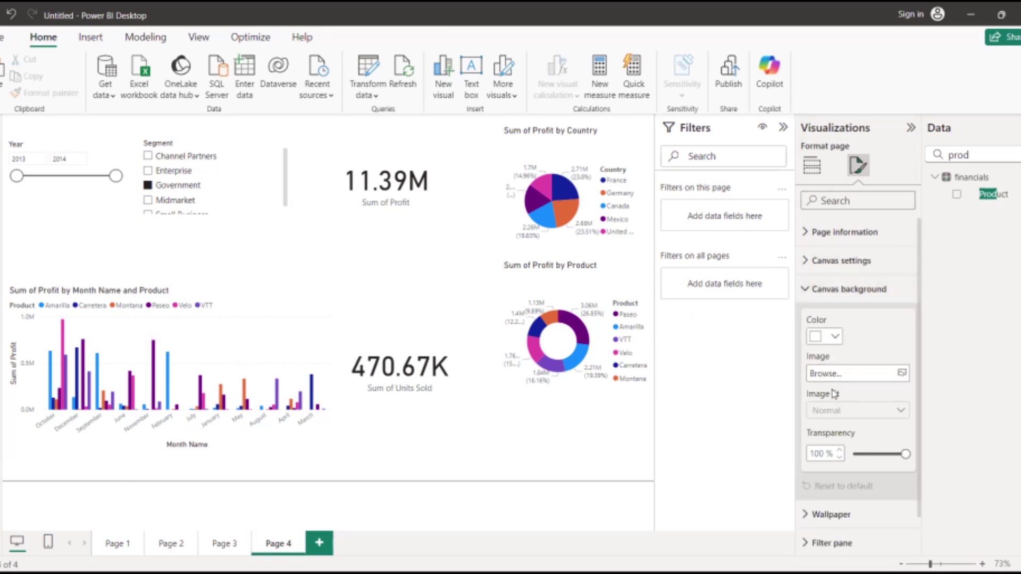
pyautogui.scroll(-1, 852, 488)
pyautogui.click(853, 488)
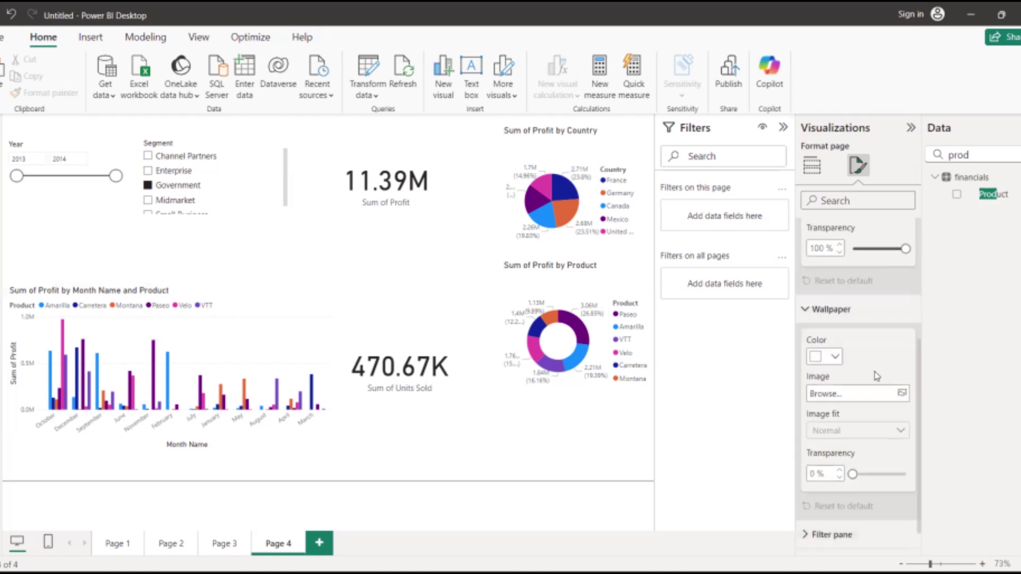
pyautogui.click(836, 358)
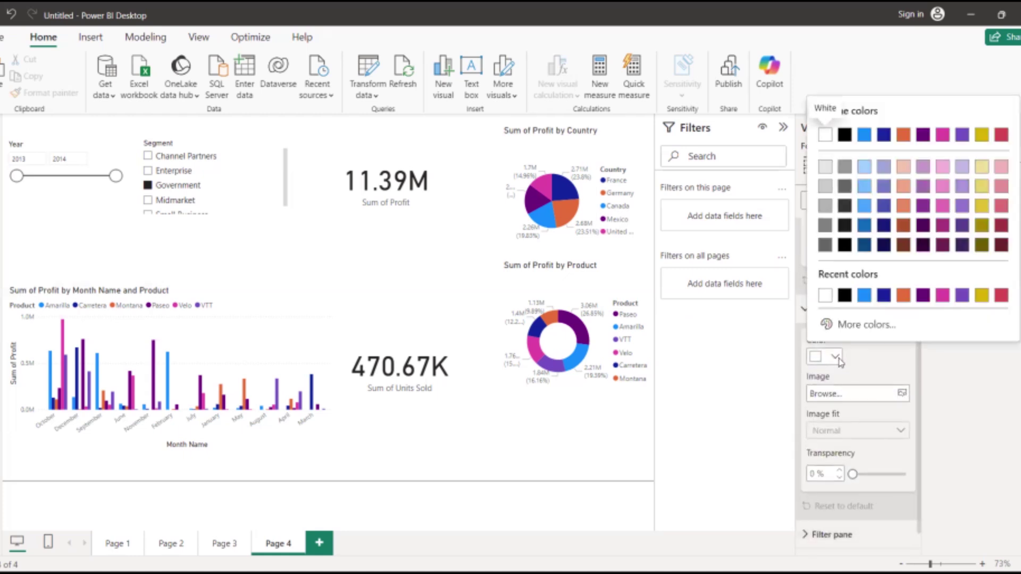
pyautogui.click(884, 206)
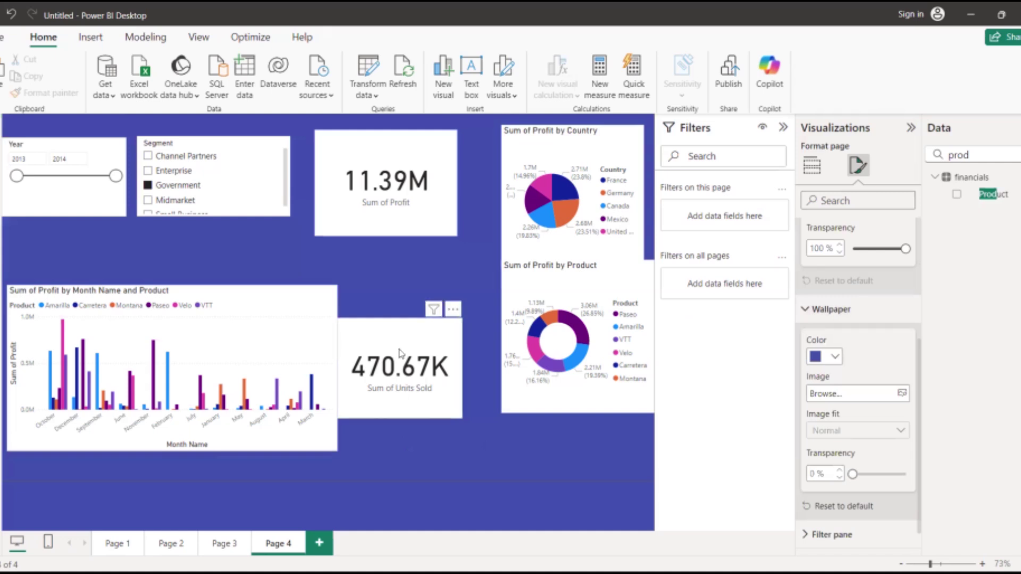
# Step: Space the Units Sold card away from the column chart and move the profit by product donut chart down, clear of the pie chart
pyautogui.moveTo(401, 354); pyautogui.dragTo(415, 354)
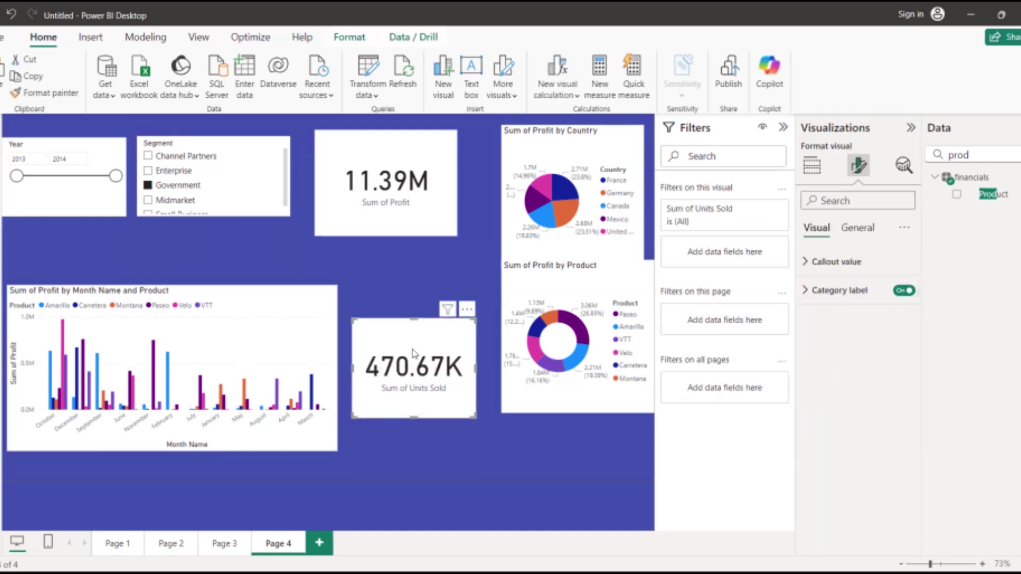
pyautogui.click(429, 468)
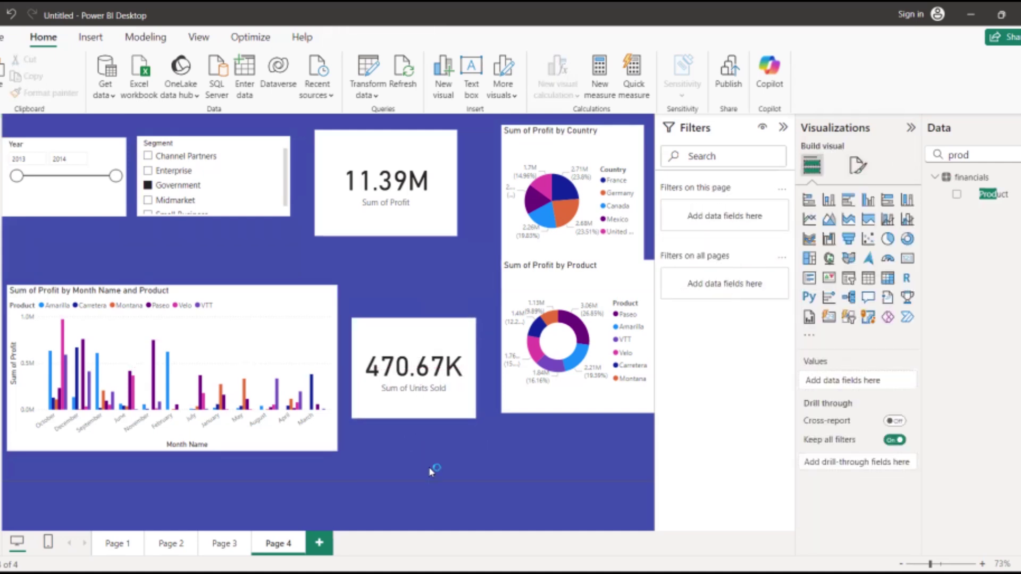
pyautogui.click(858, 167)
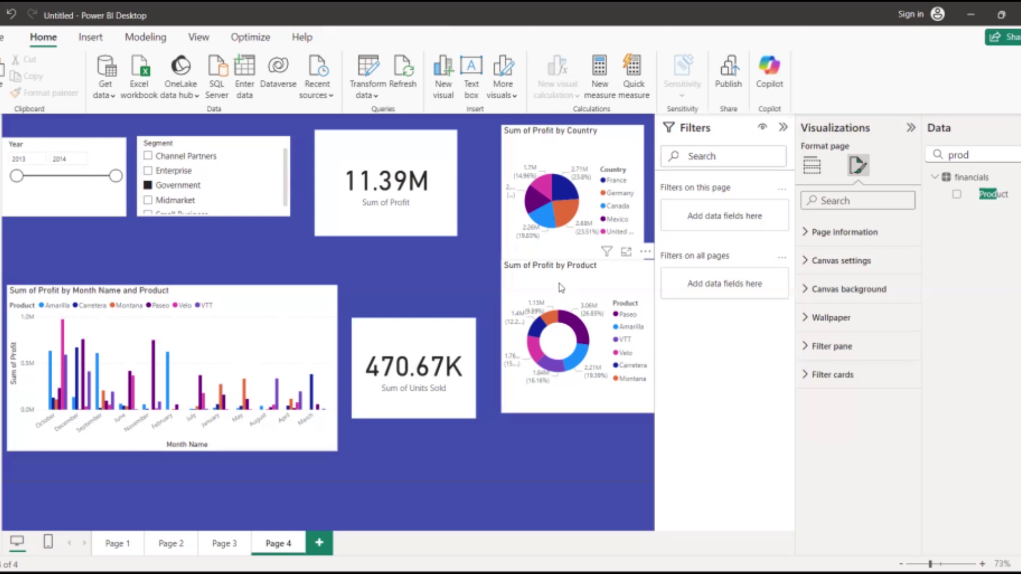
pyautogui.moveTo(561, 287); pyautogui.dragTo(555, 325)
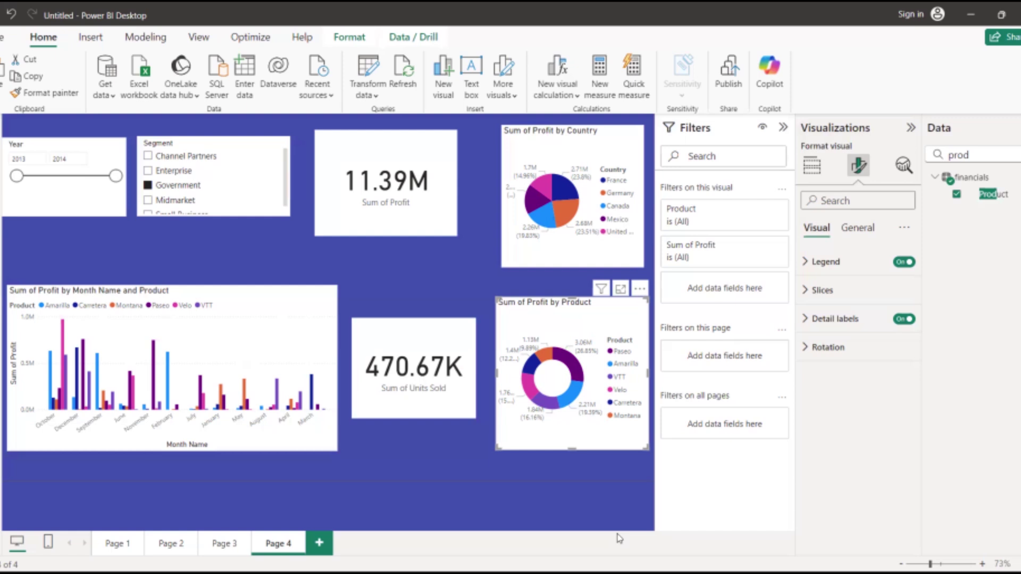
# Step: Set the monthly profit column chart's background color to the recently used indigo blue that matches the page wallpaper
pyautogui.click(243, 351)
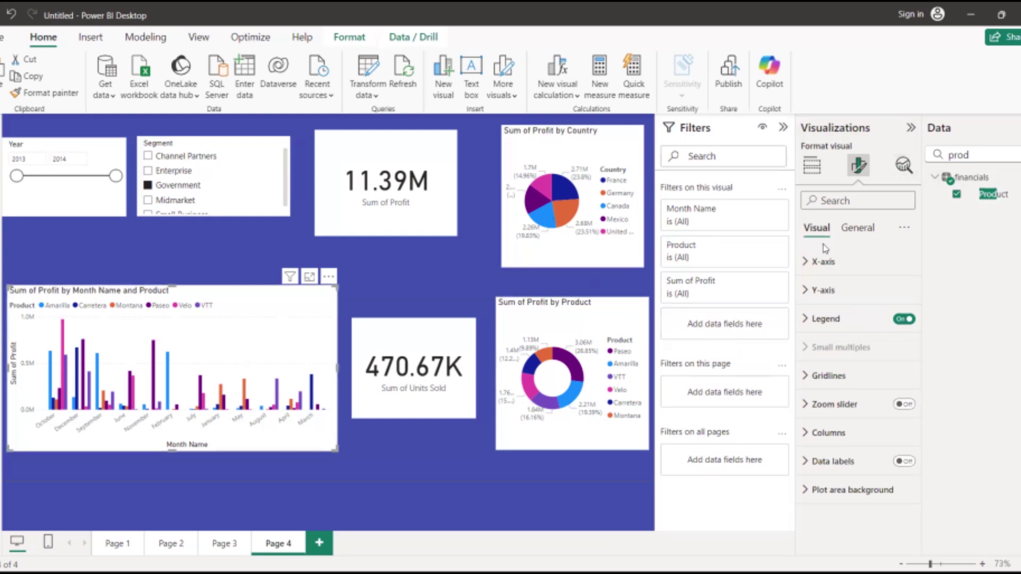
pyautogui.click(857, 235)
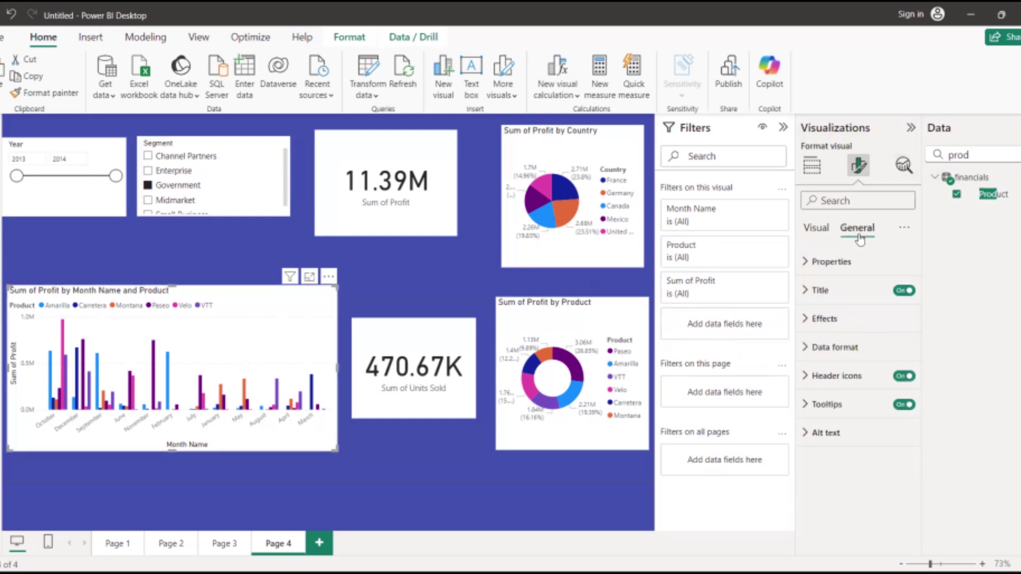
pyautogui.click(855, 316)
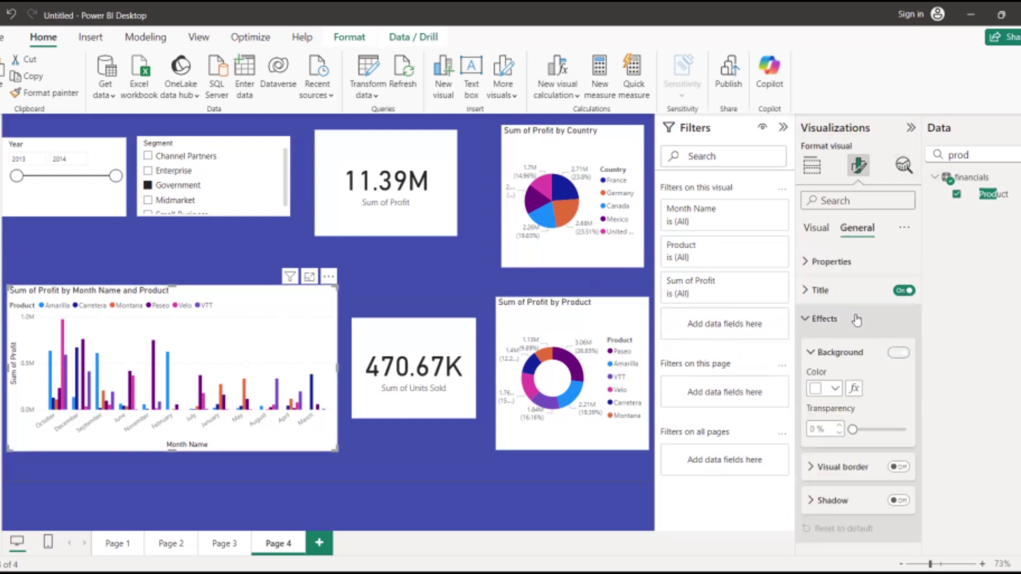
pyautogui.click(835, 389)
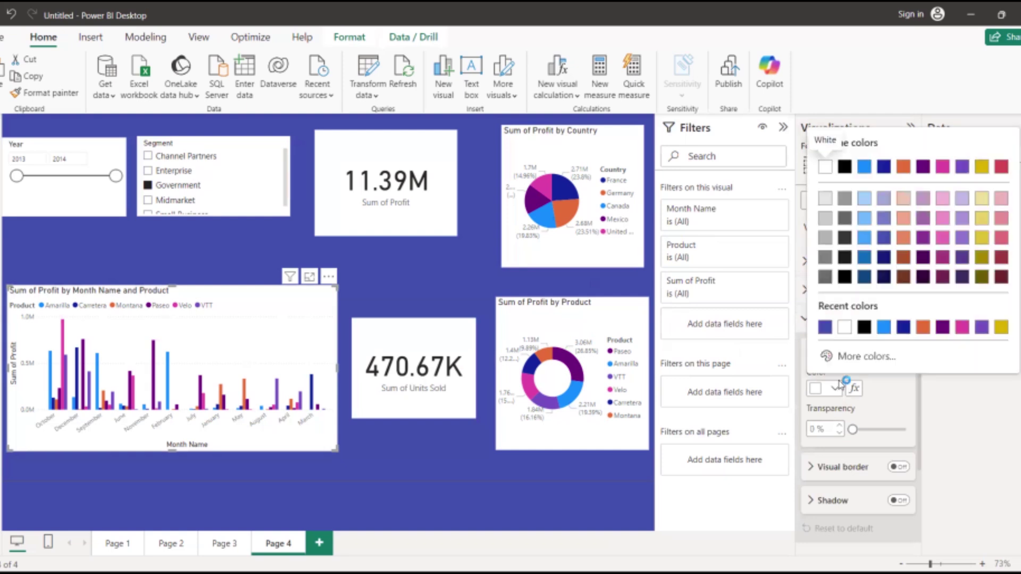
pyautogui.click(825, 328)
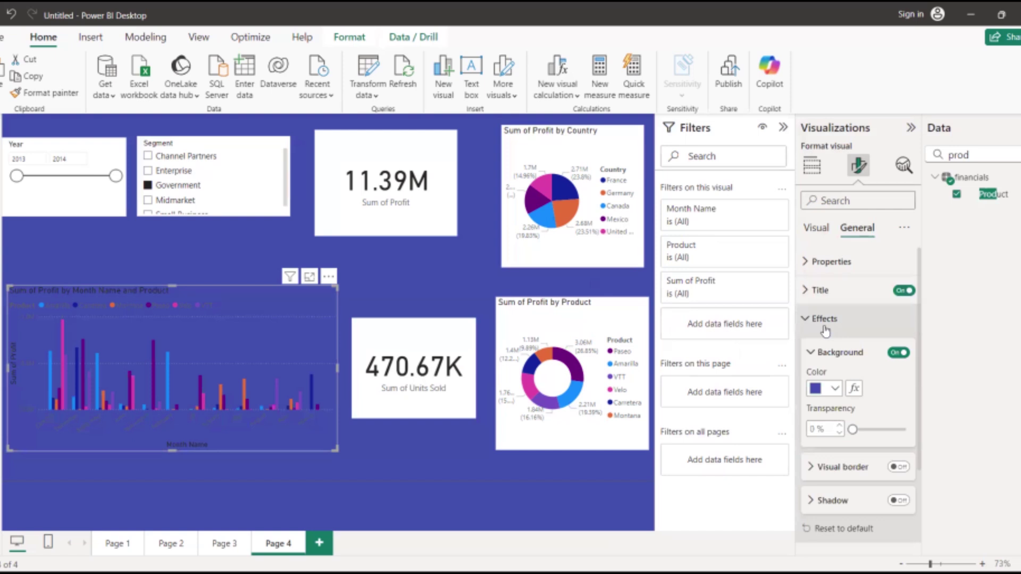
# Step: Apply the same indigo blue background color to the Units Sold card and the profit by product donut chart
pyautogui.click(461, 398)
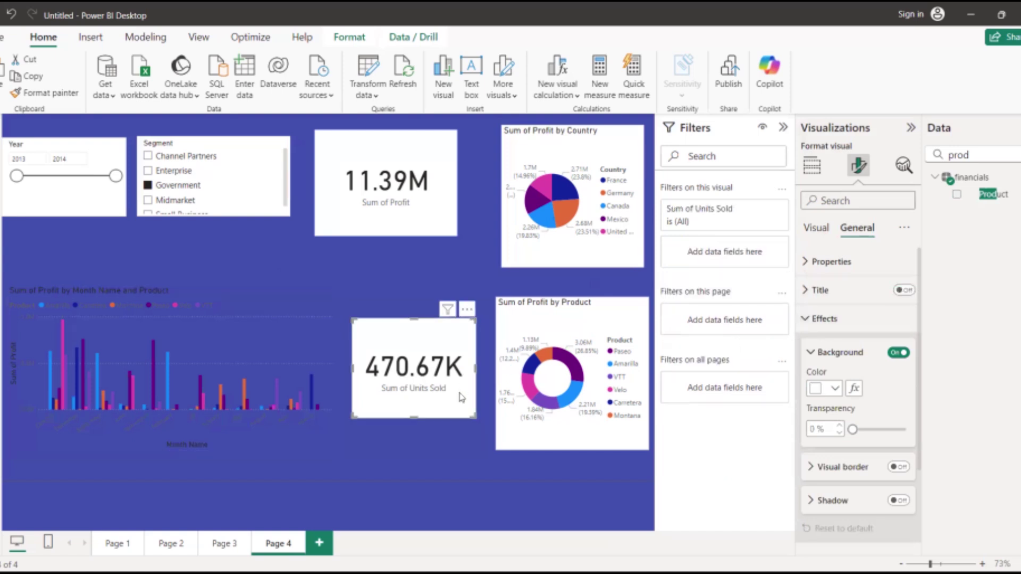
pyautogui.click(834, 388)
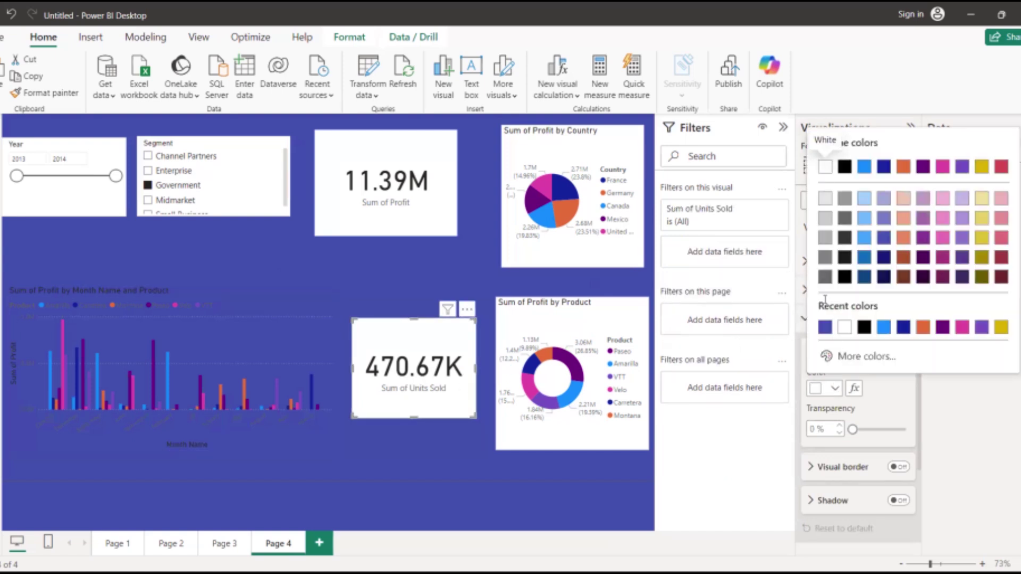
pyautogui.click(825, 327)
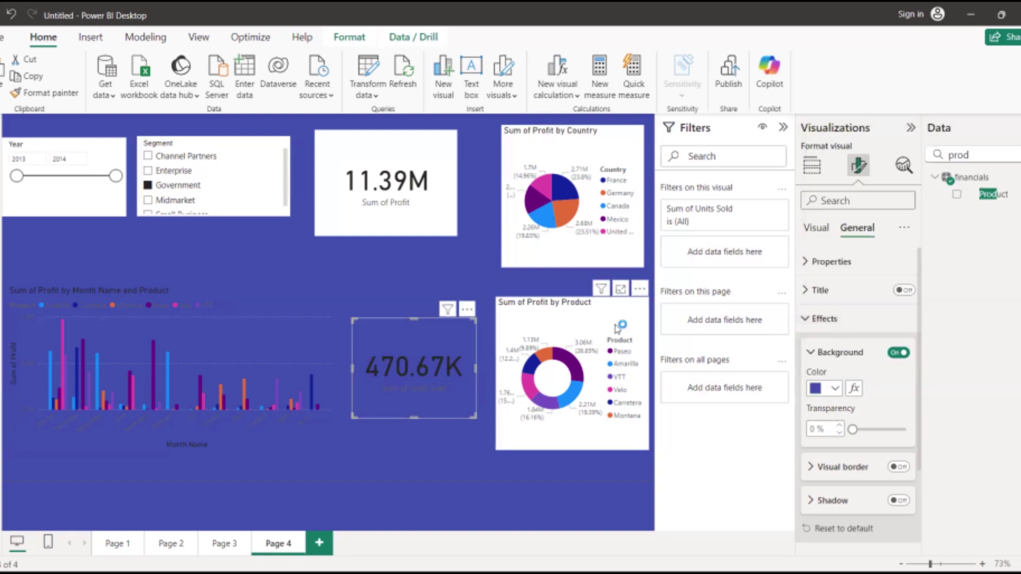
pyautogui.click(612, 329)
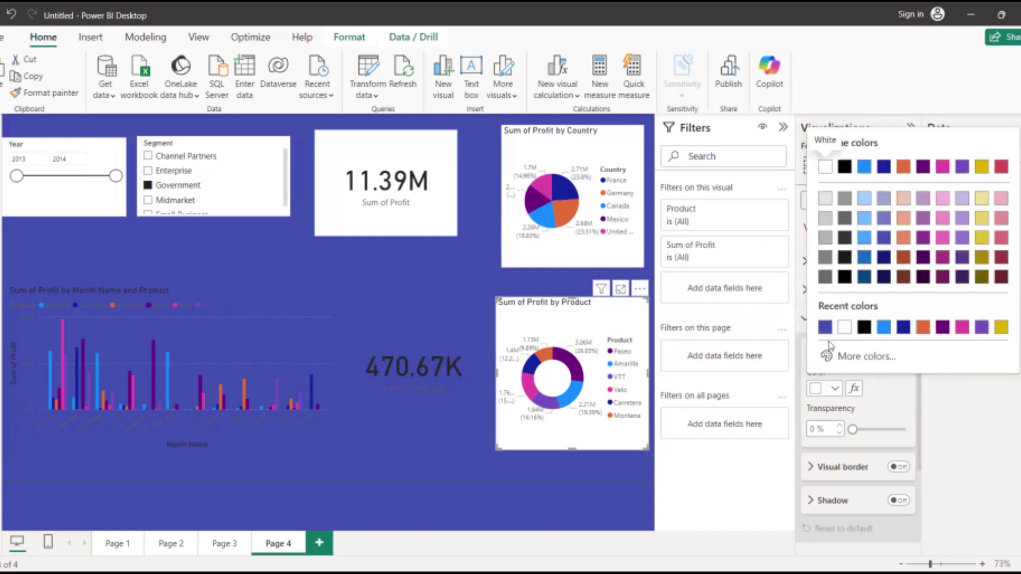
pyautogui.click(825, 327)
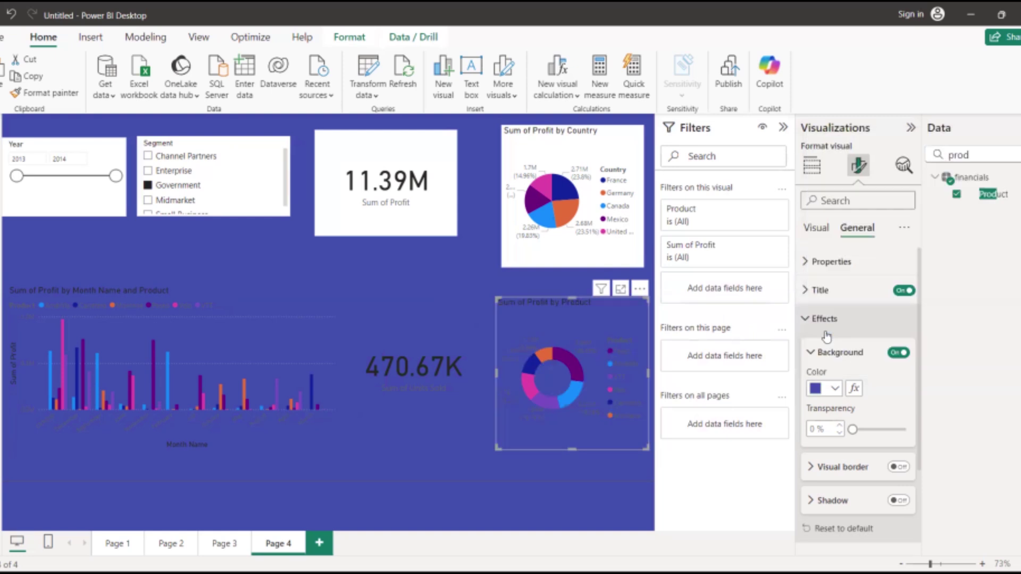
# Step: Apply the indigo blue background color to the profit by country pie chart and the Sum of Profit card
pyautogui.click(545, 233)
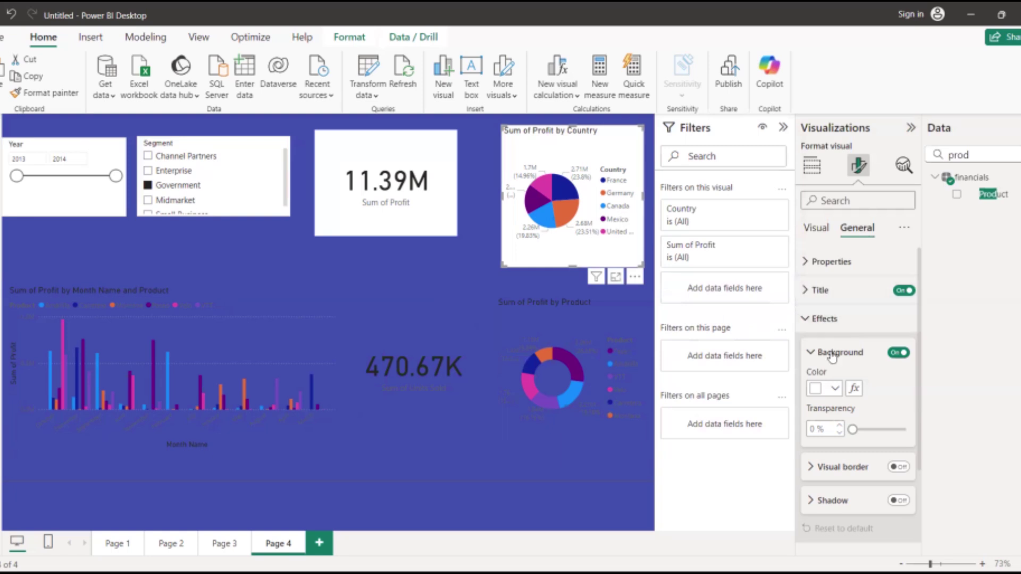
pyautogui.click(837, 389)
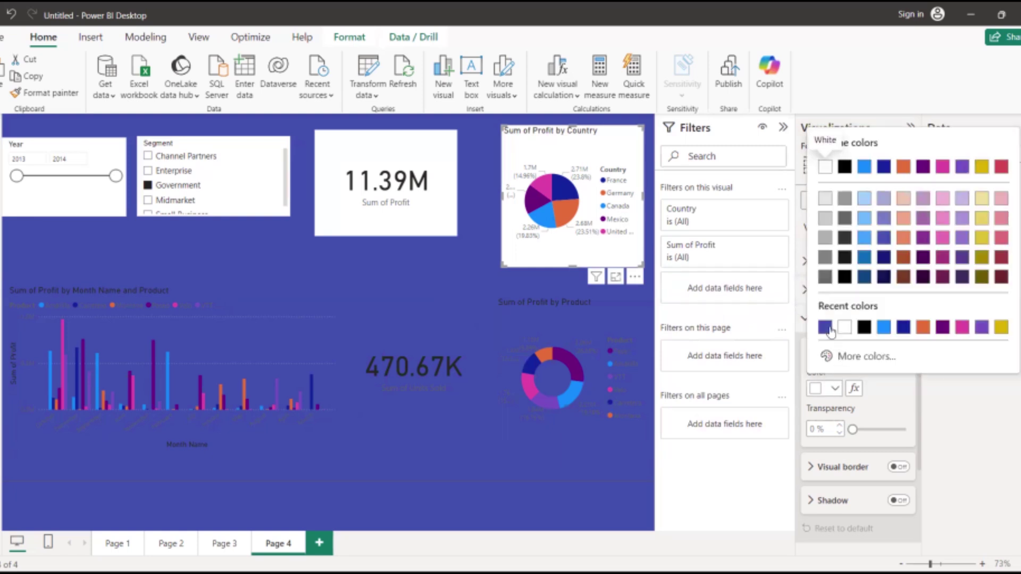
pyautogui.click(823, 327)
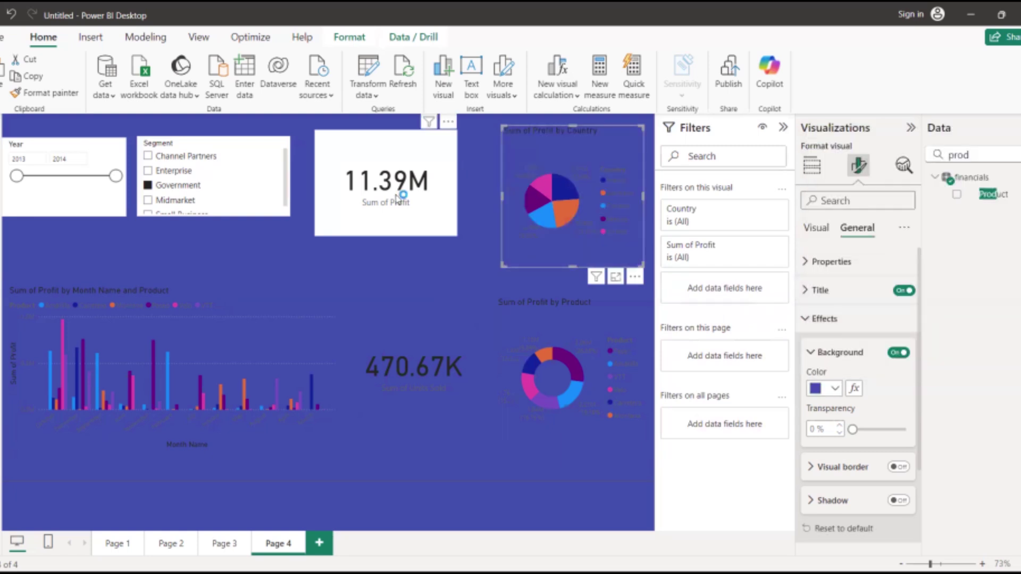
pyautogui.click(405, 213)
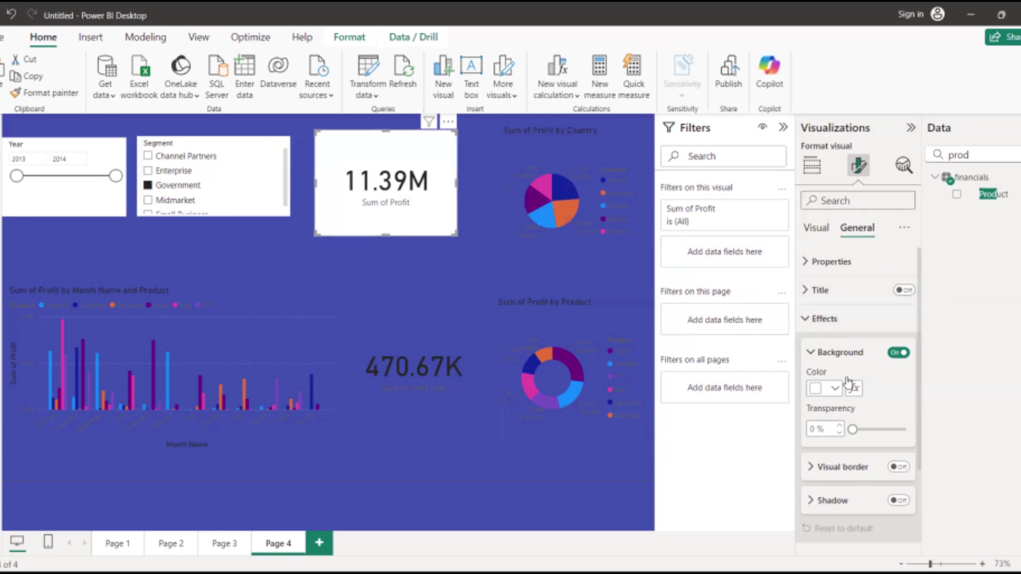
pyautogui.click(835, 389)
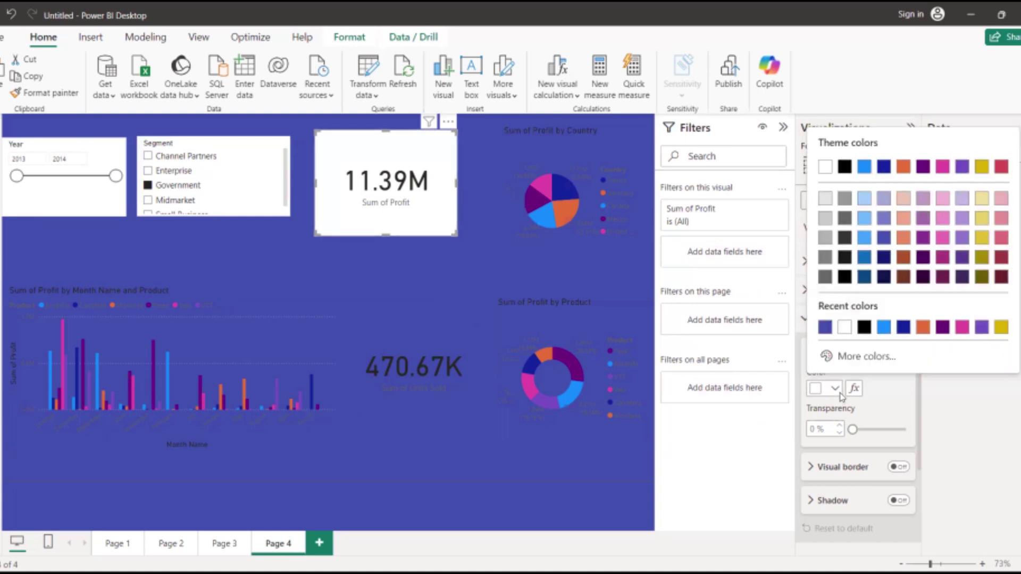
pyautogui.click(825, 329)
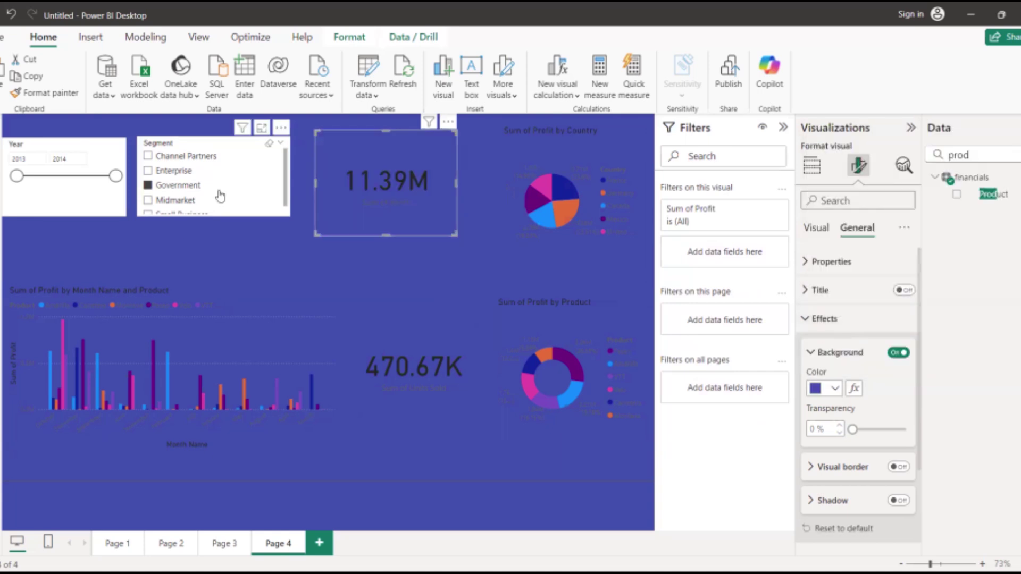
# Step: Look through the Sum of Profit card's title options and set its callout value color to light gray
pyautogui.click(823, 322)
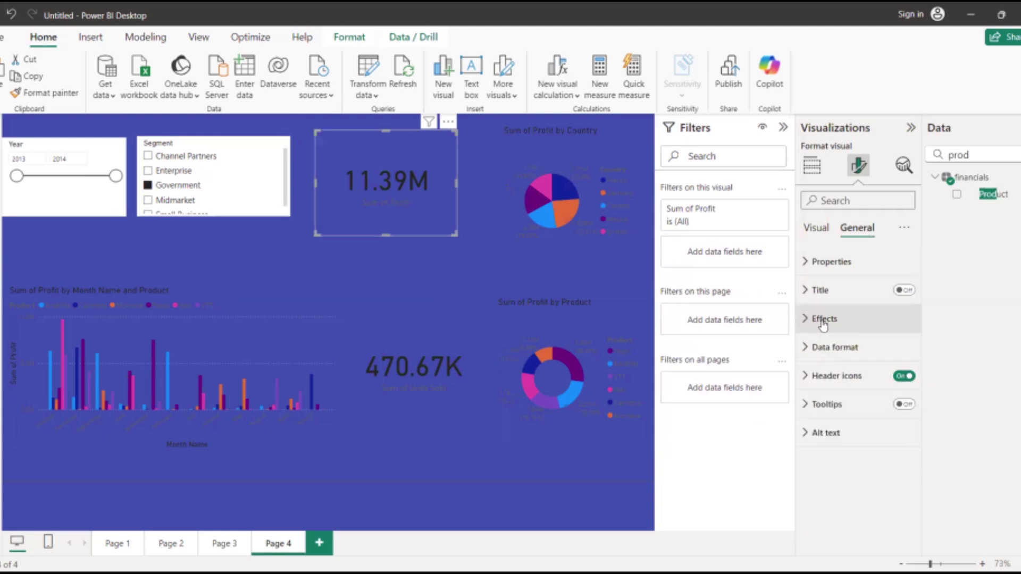
pyautogui.click(824, 290)
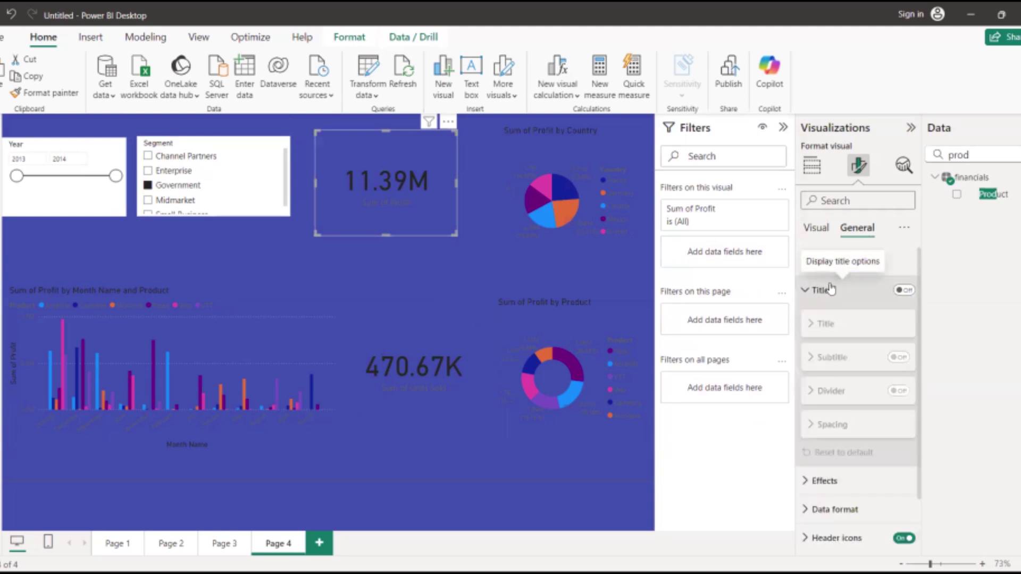
pyautogui.scroll(-1, 844, 317)
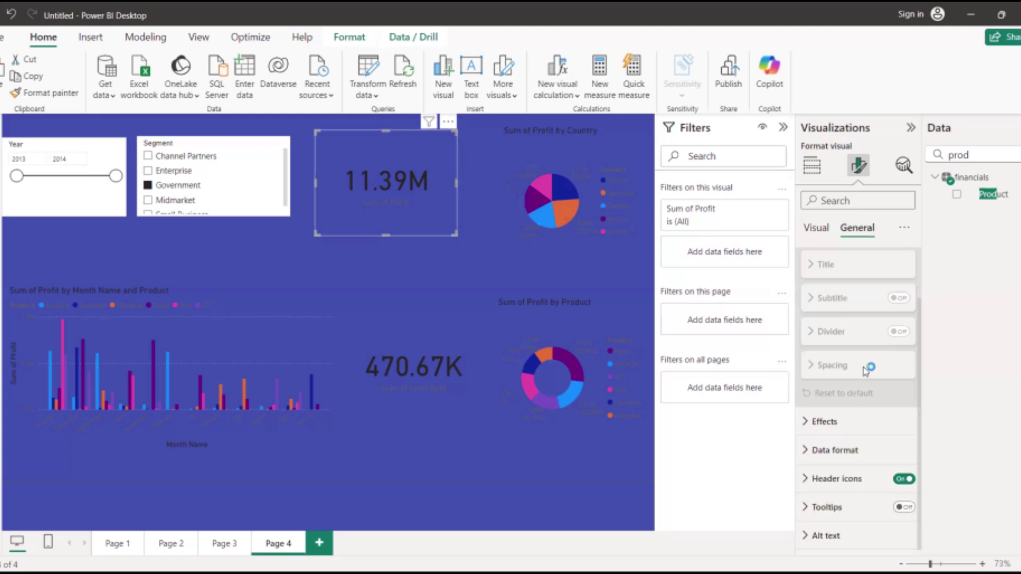
pyautogui.scroll(1, 867, 369)
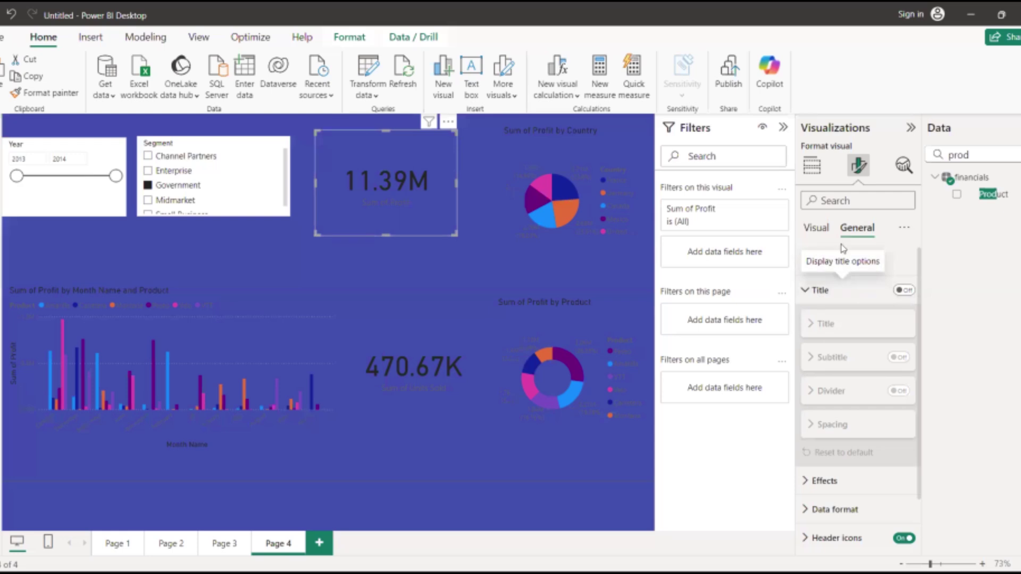
pyautogui.click(824, 234)
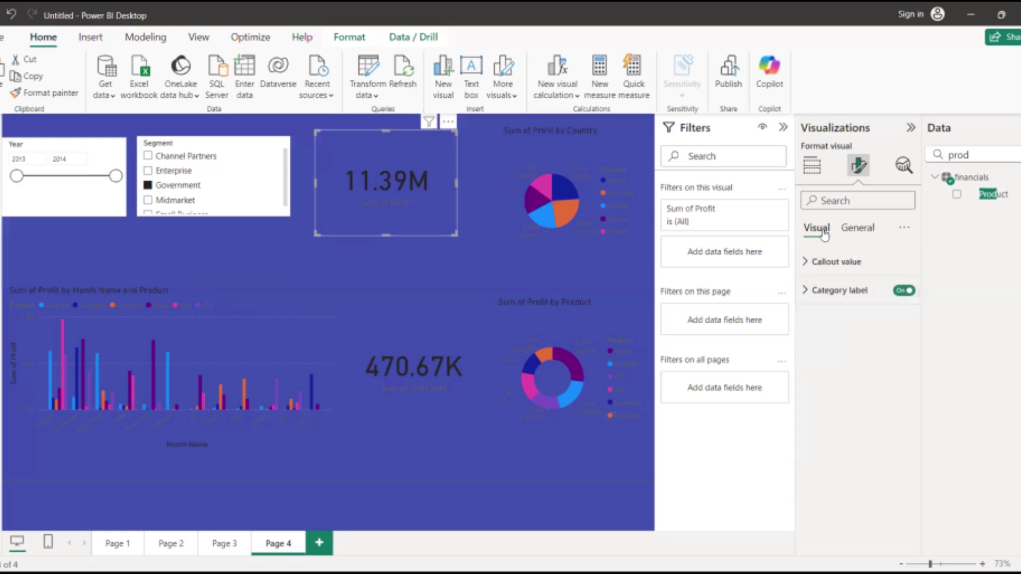
pyautogui.click(834, 260)
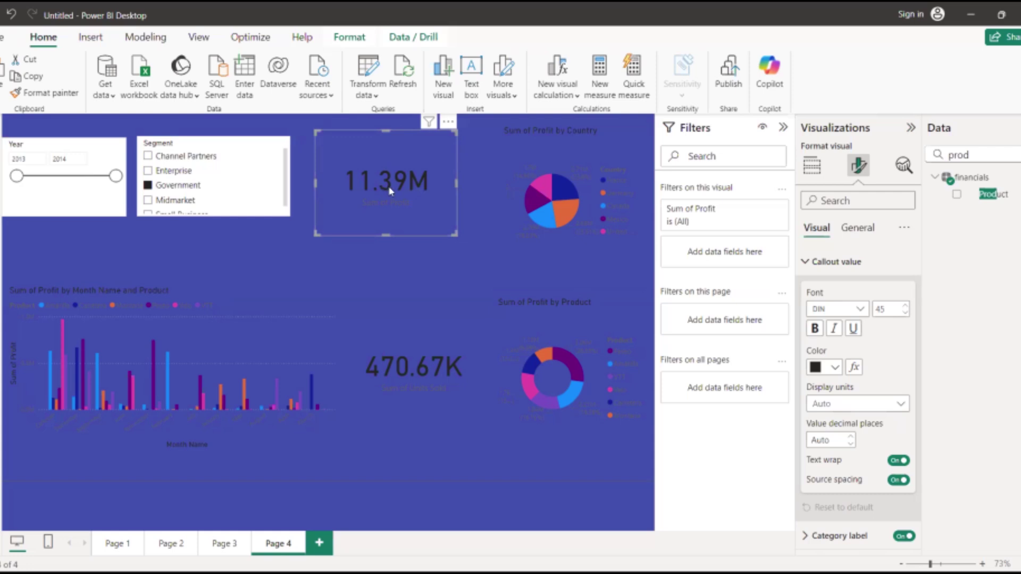
pyautogui.click(836, 368)
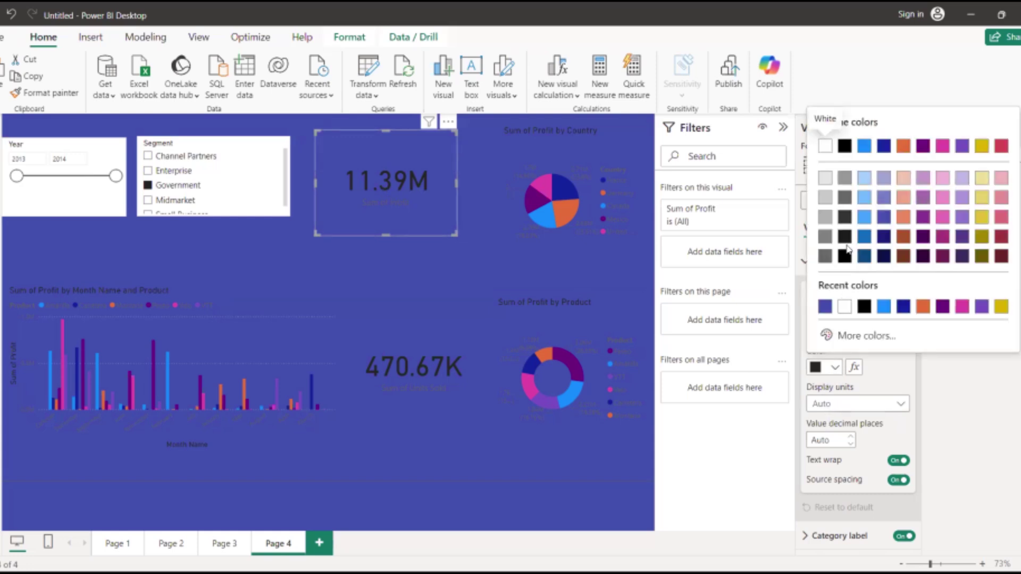
pyautogui.click(825, 219)
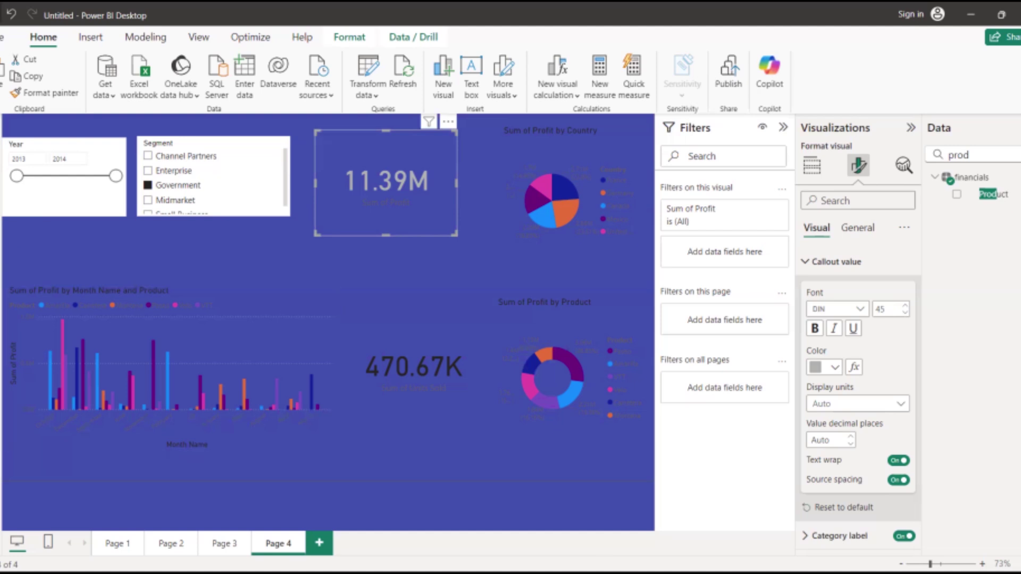
# Step: Save the report as abc in the Documents folder
pyautogui.hotkey('ctrl', 's')
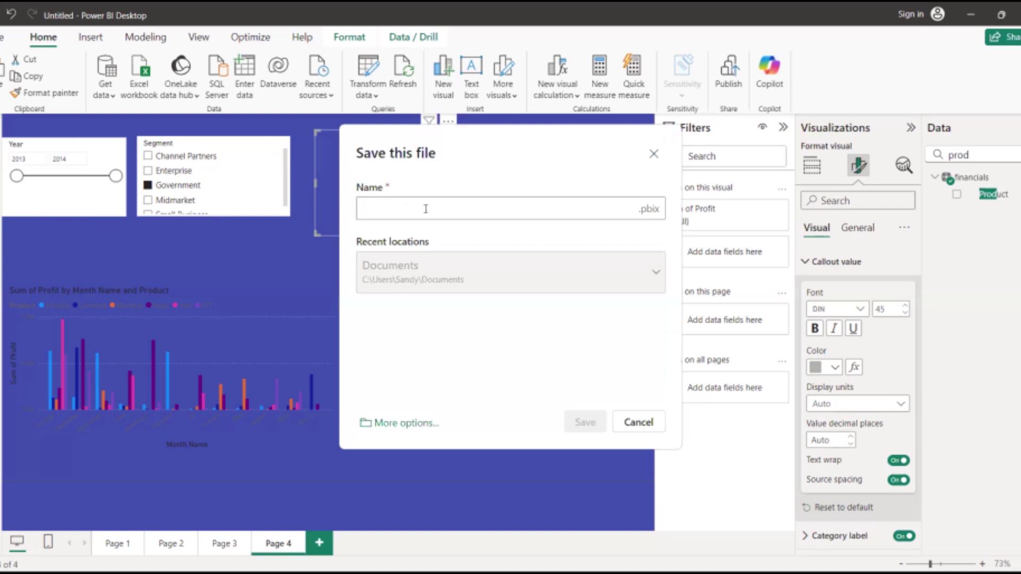
pyautogui.write('xxxx')
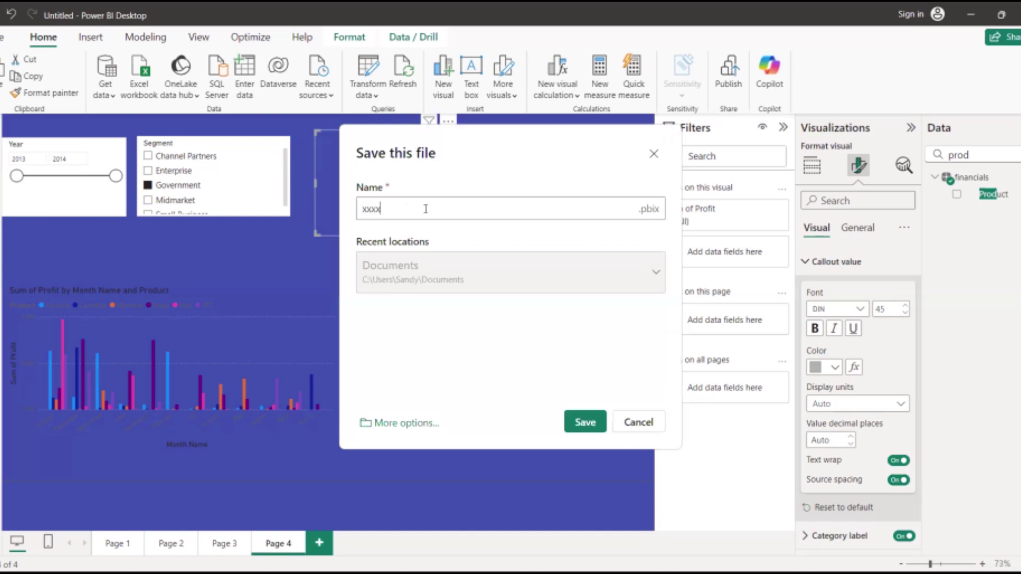
pyautogui.press('BackSpace')
pyautogui.press('BackSpace')
pyautogui.press('BackSpace')
pyautogui.press('BackSpace')
pyautogui.write('abc')
pyautogui.click(585, 422)
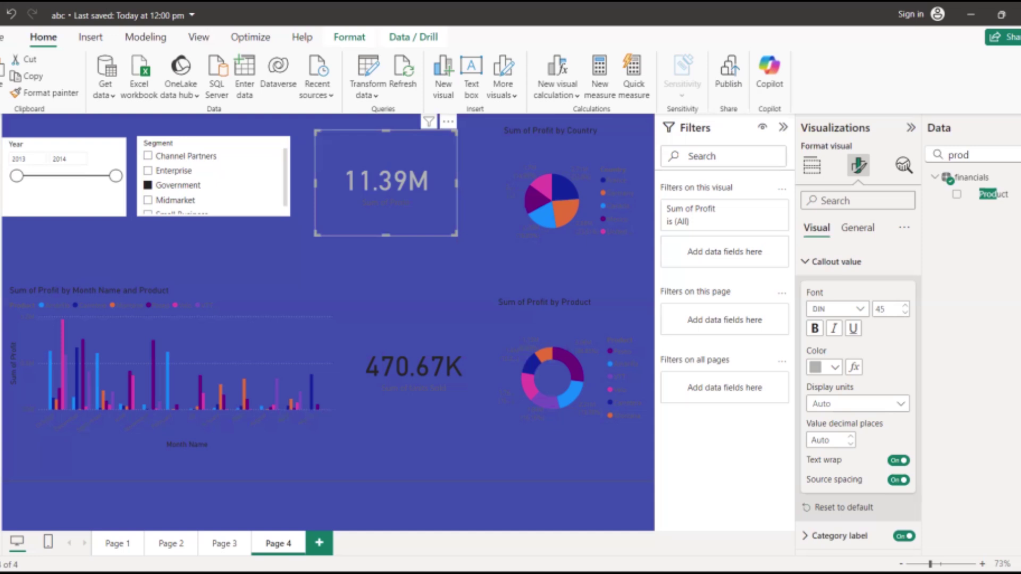
# Step: Try Country as small multiples and as a second X-axis level in the monthly profit chart, and remove it again
pyautogui.click(318, 326)
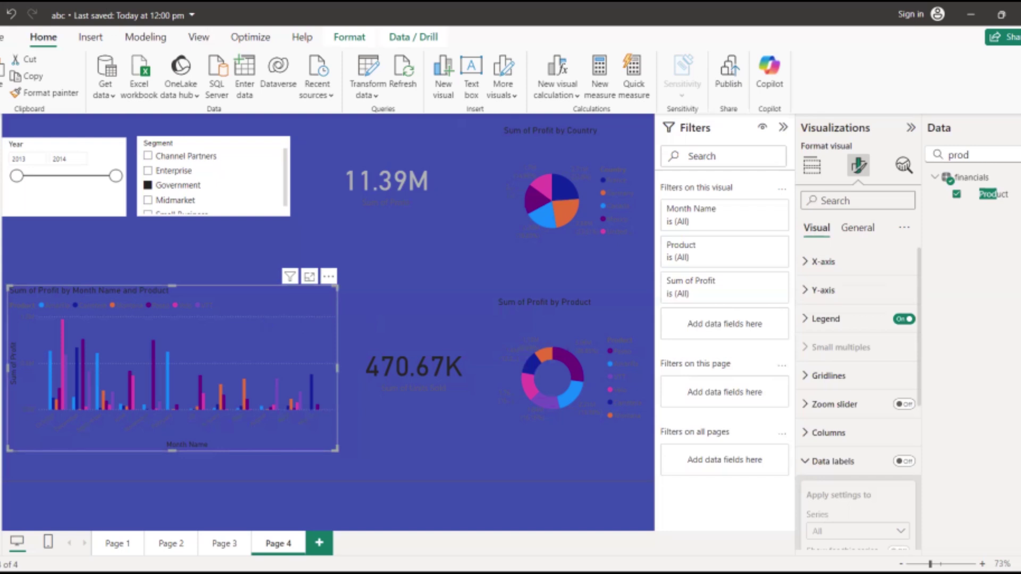
pyautogui.click(1019, 155)
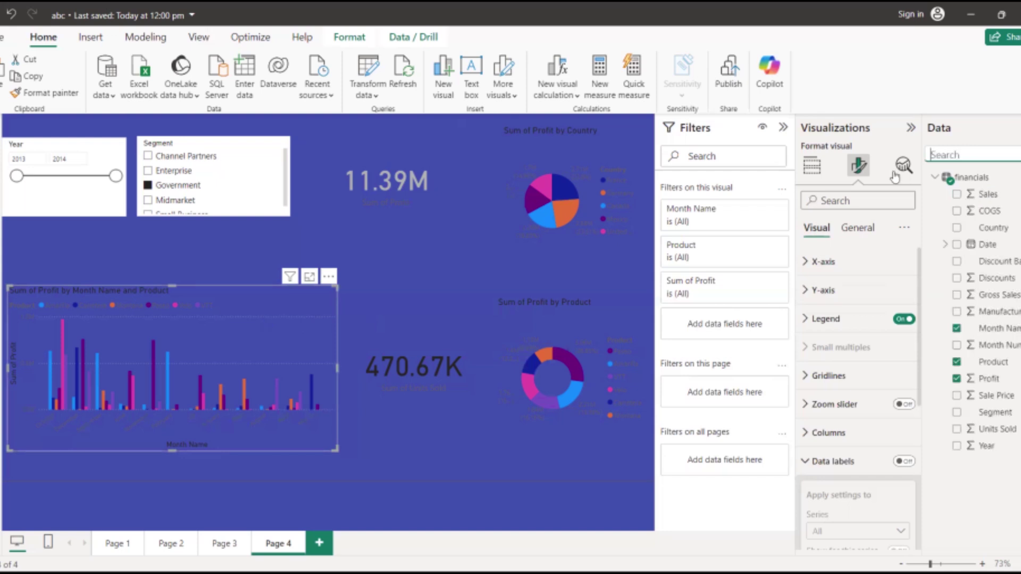
pyautogui.click(812, 171)
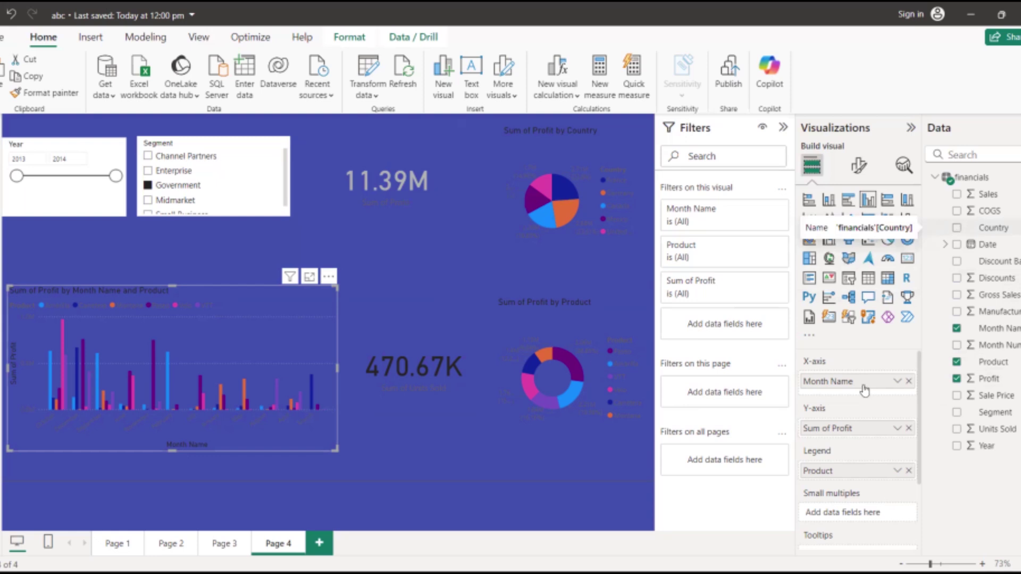
pyautogui.click(958, 230)
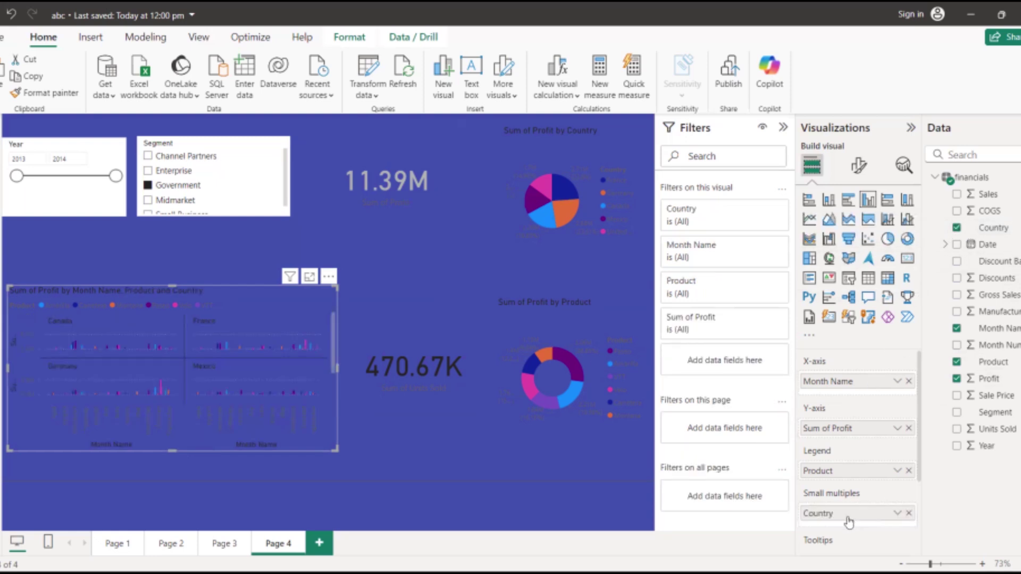
pyautogui.moveTo(847, 516); pyautogui.dragTo(851, 398)
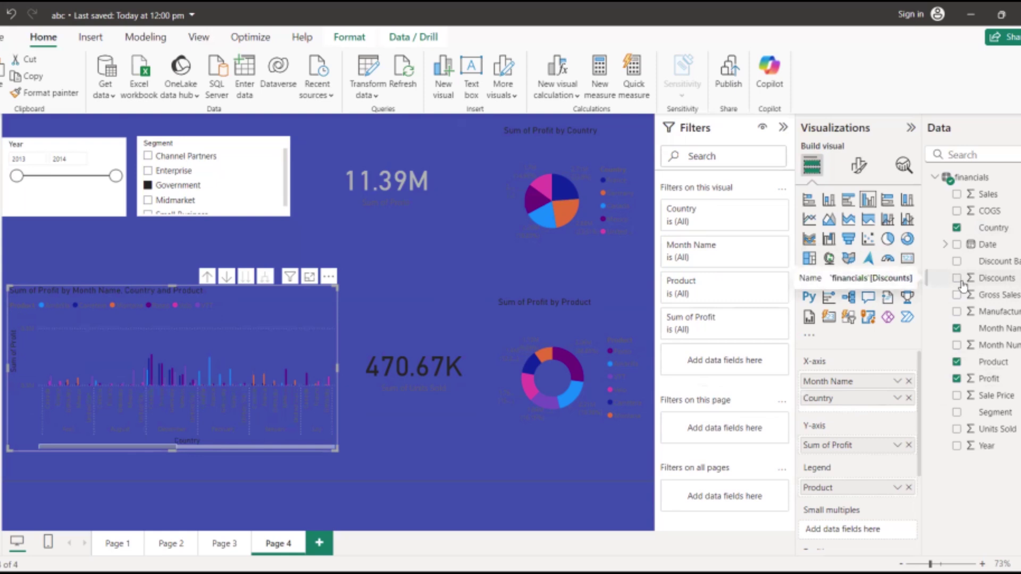
pyautogui.click(909, 399)
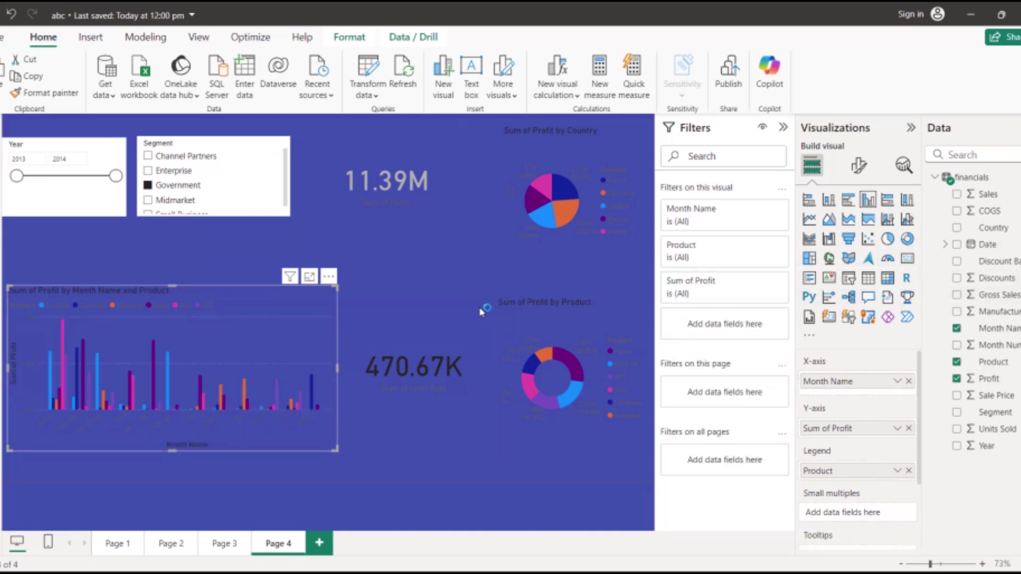
pyautogui.click(441, 447)
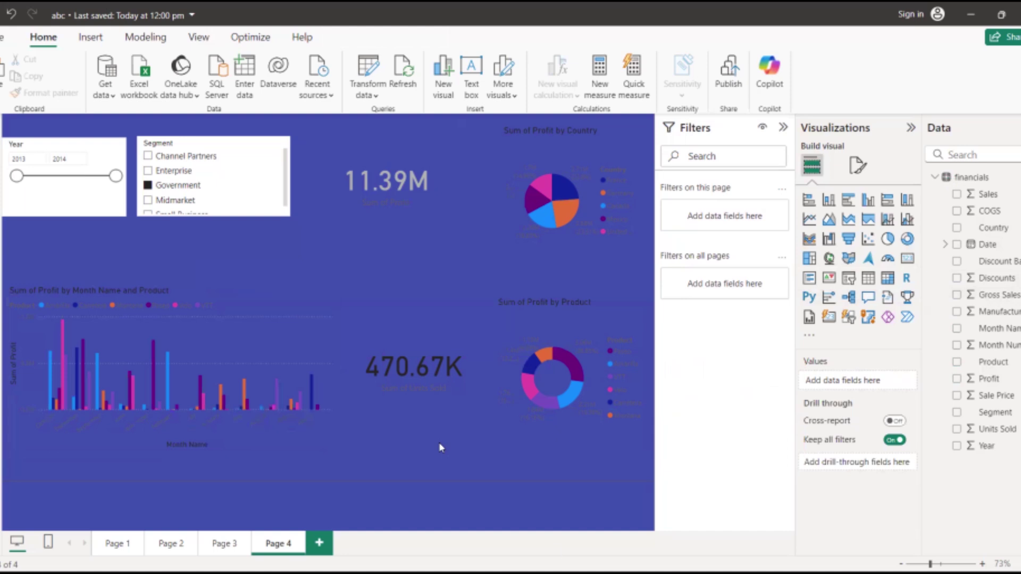